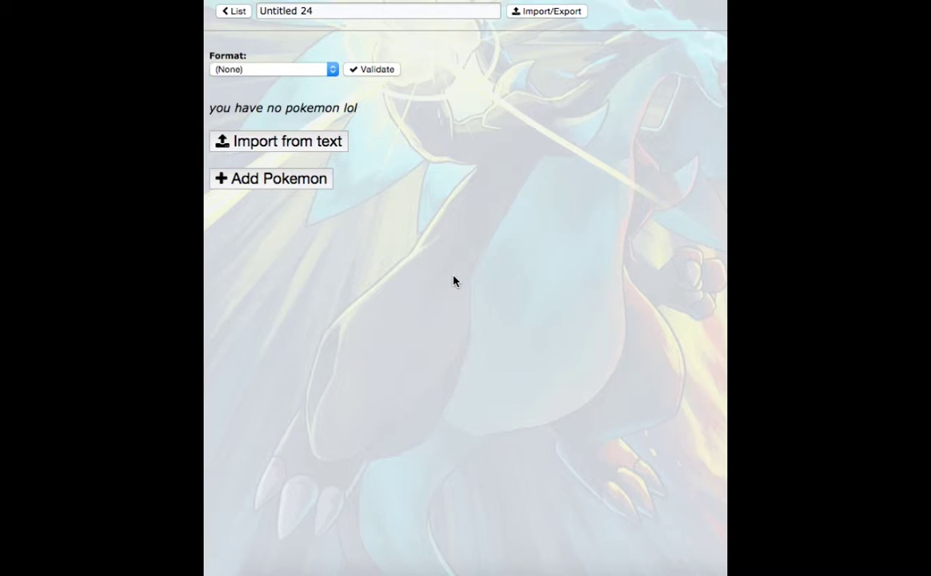
- Set the team format to UU and add Arcanine as the first Pokemon
left_click(323, 72)
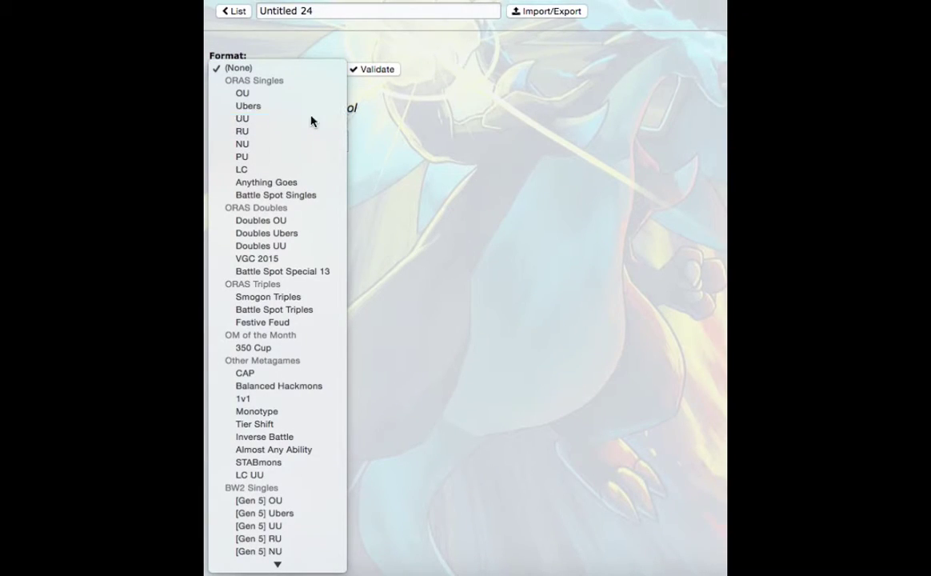
left_click(312, 119)
left_click(301, 180)
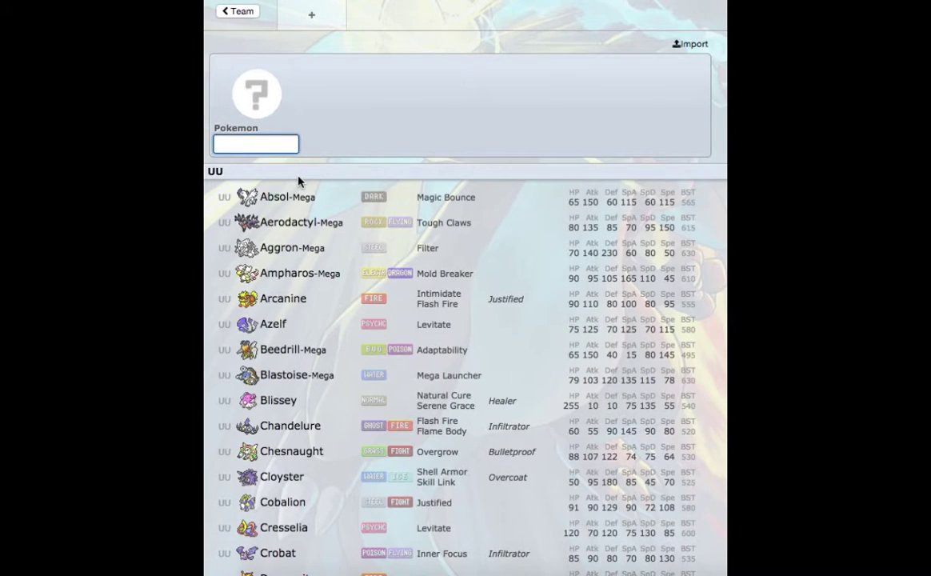
left_click(292, 299)
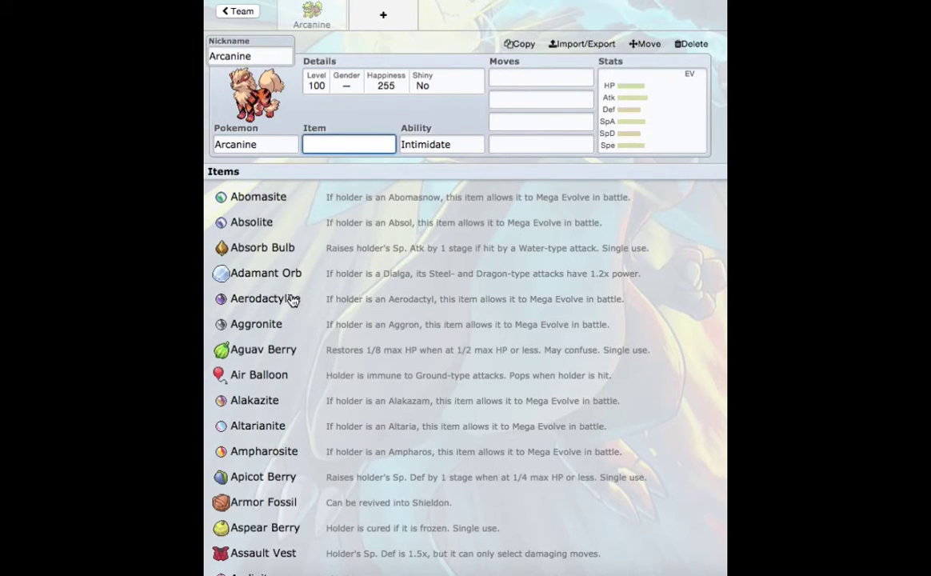
- Review Arcanine's ability options, usable moves and base stats
left_click(480, 146)
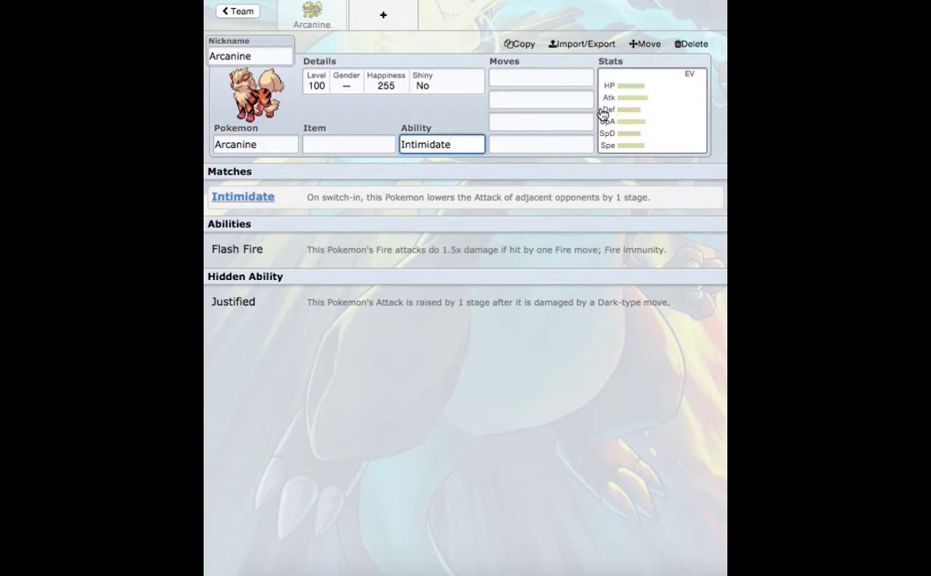
left_click(505, 83)
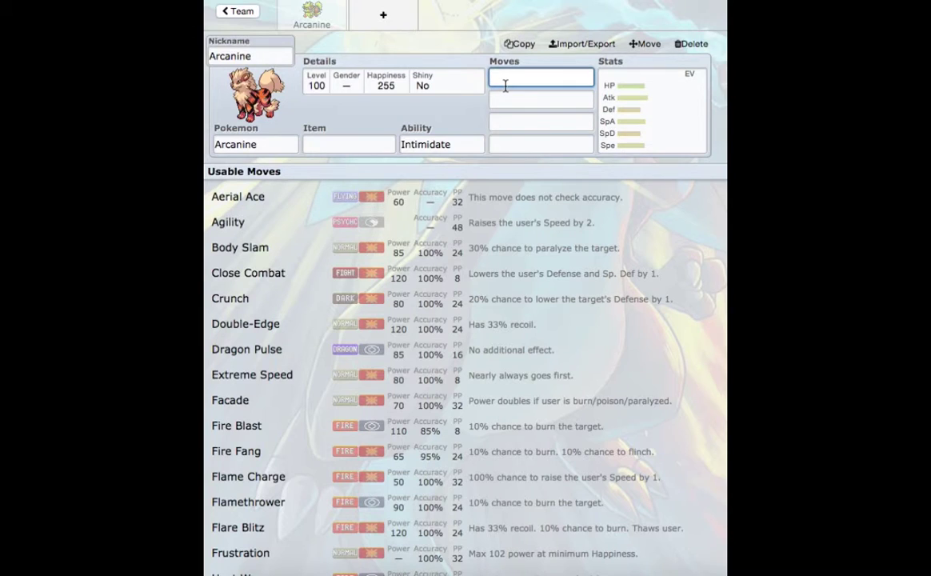
left_click(666, 108)
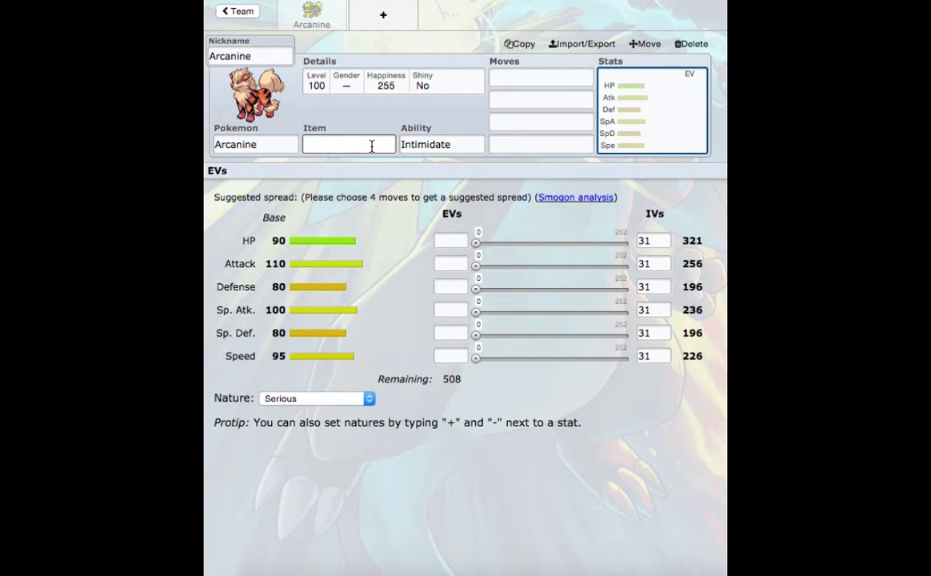
- Give Arcanine Morning Sun and Extreme Speed as its first two moves
left_click(513, 79)
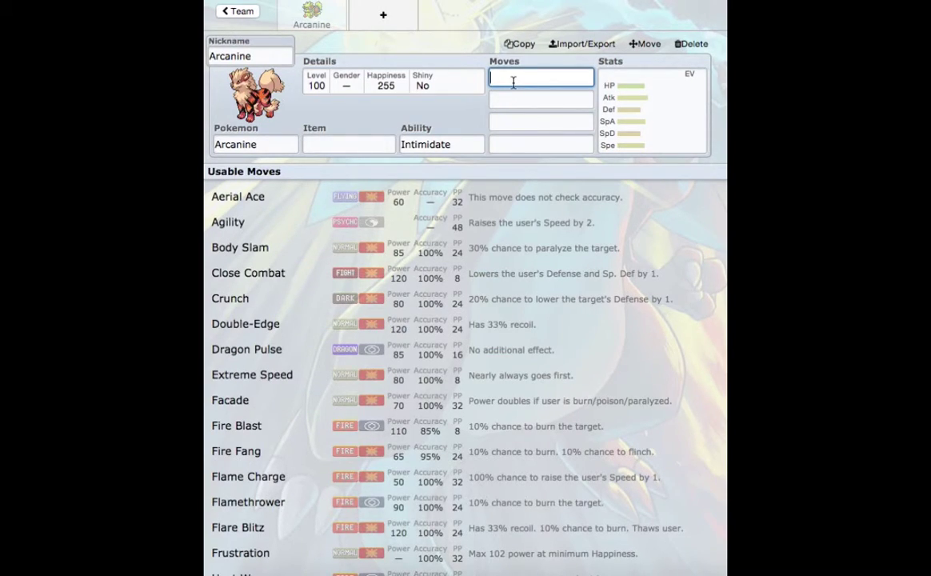
type("morn")
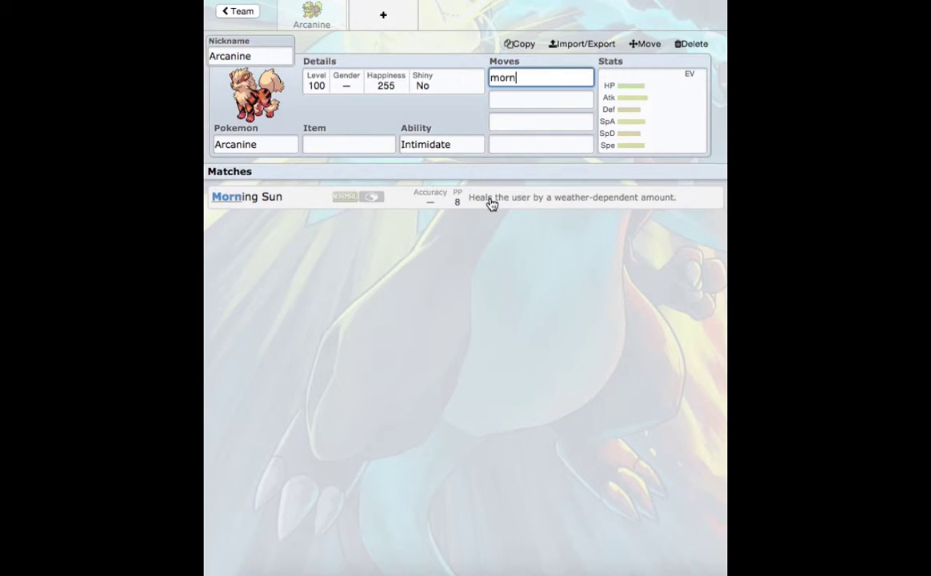
left_click(492, 204)
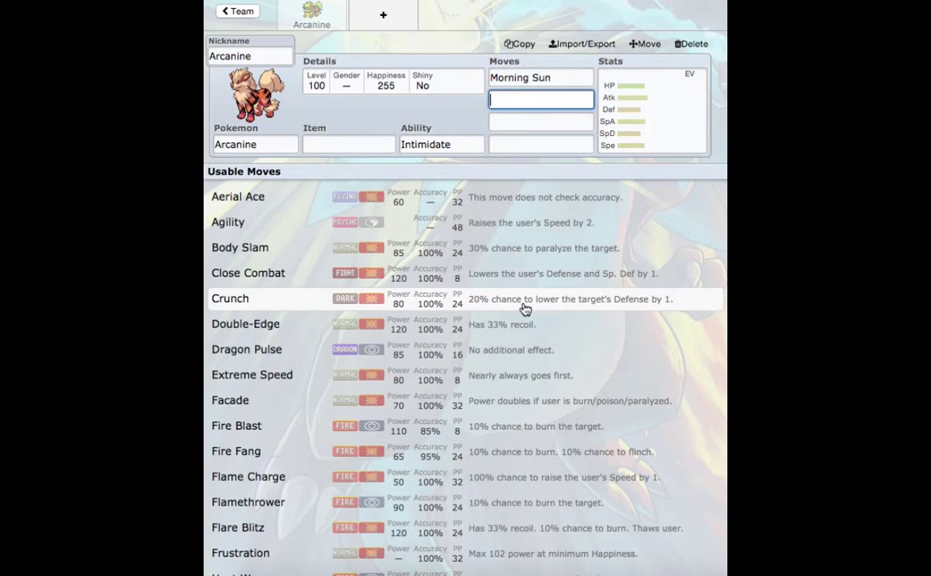
left_click(497, 377)
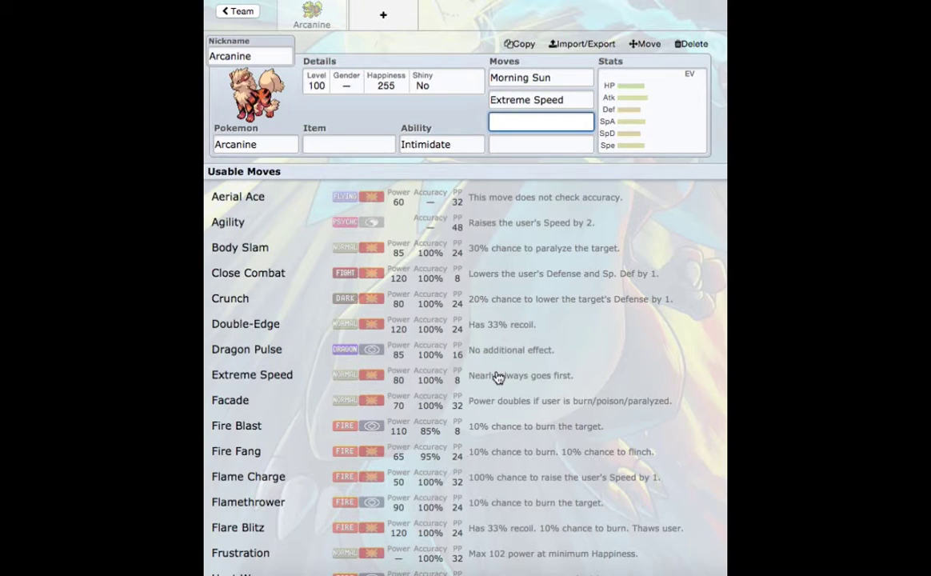
- Choose Flare Blitz as Arcanine's third move and Crunch as its fourth
scroll(503, 534, "down", 1)
scroll(501, 534, "down", 3)
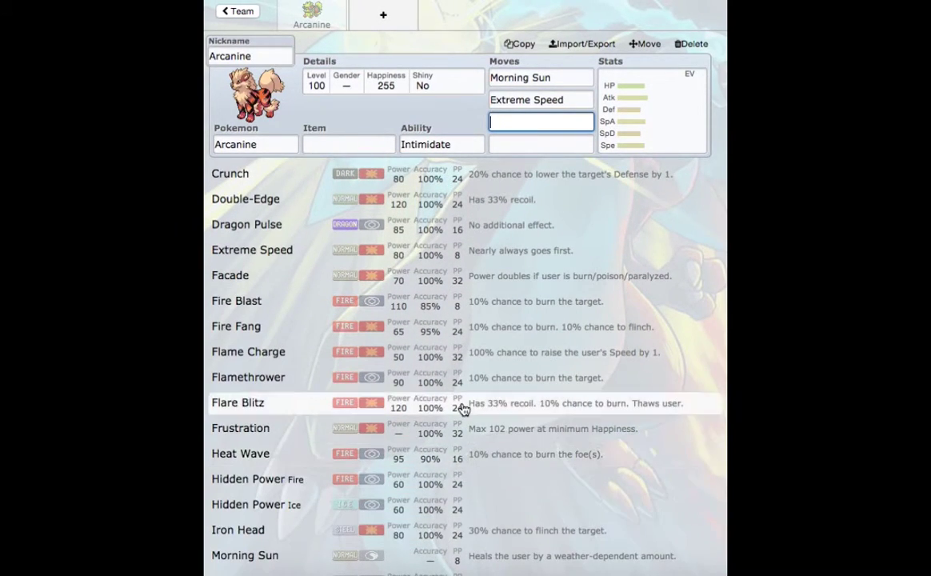
left_click(463, 409)
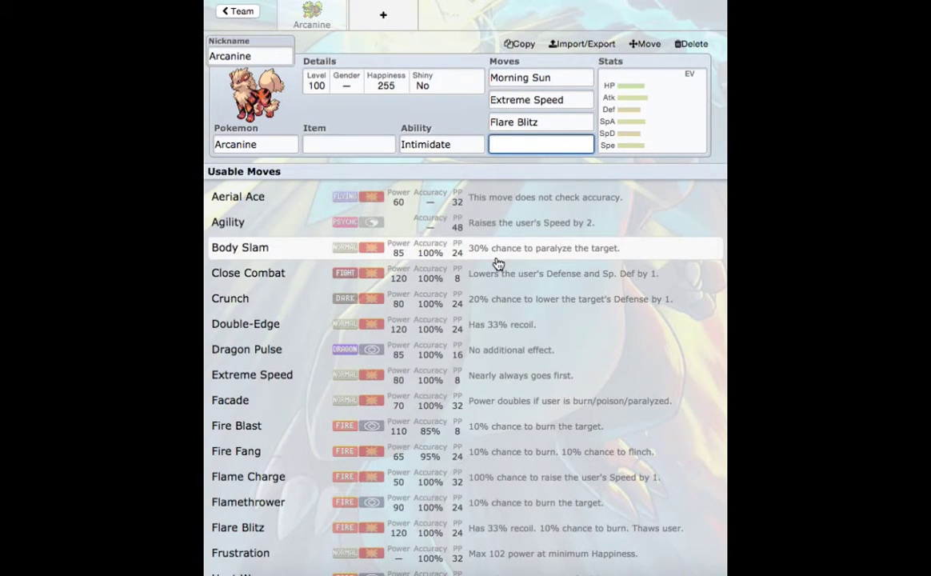
scroll(497, 264, "down", 1)
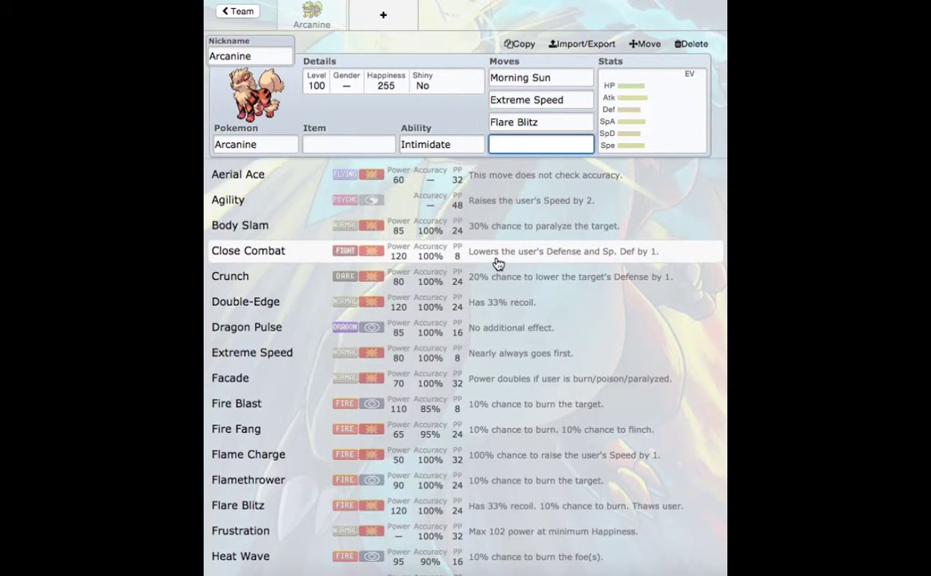
scroll(497, 264, "up", 1)
scroll(497, 264, "down", 1)
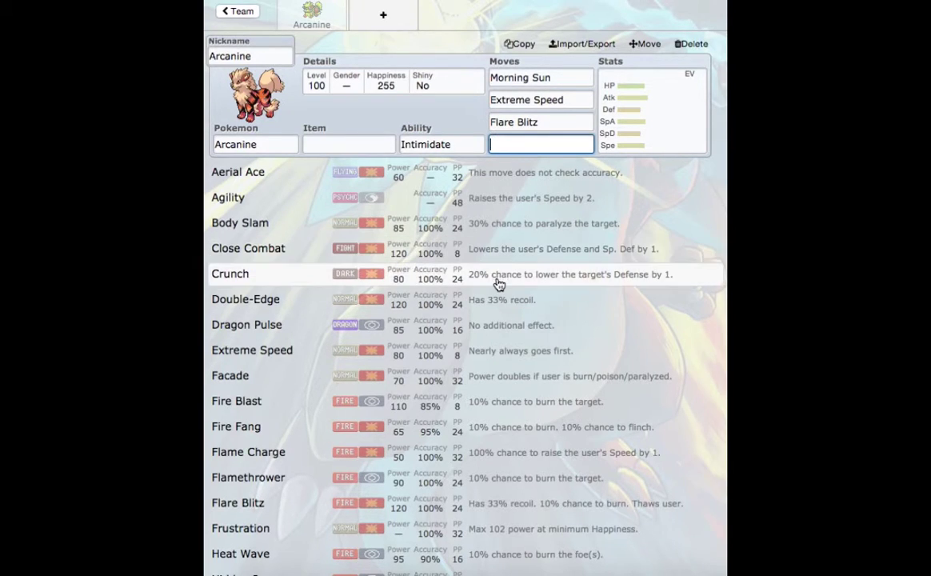
left_click(497, 281)
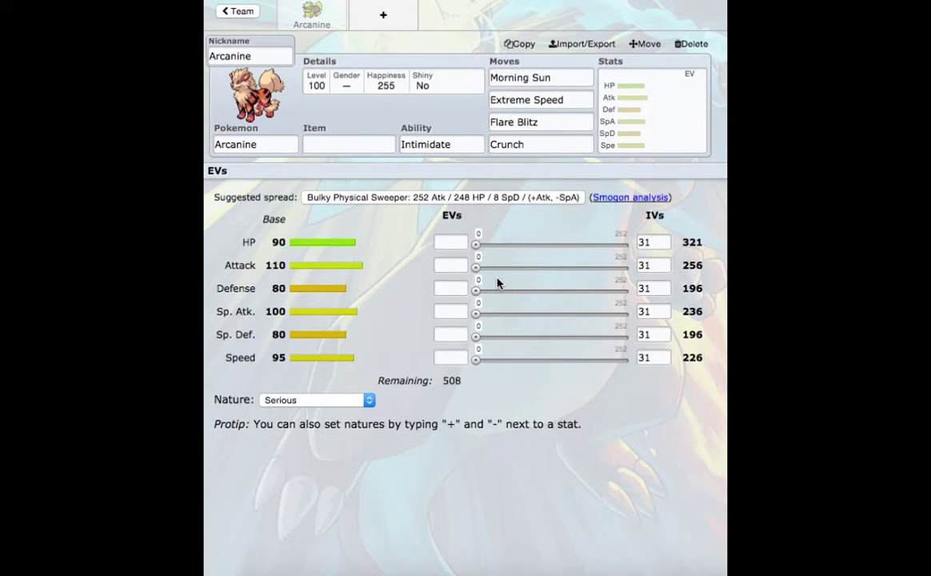
- Look through the usable moves for alternatives to Crunch in Arcanine's fourth move slot
left_click(551, 142)
scroll(468, 408, "down", 5)
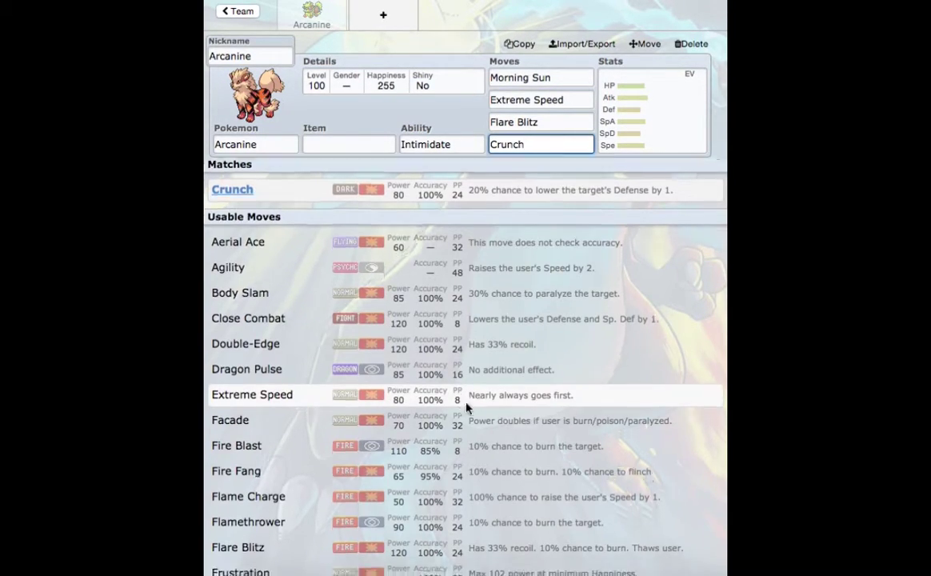
scroll(468, 408, "down", 7)
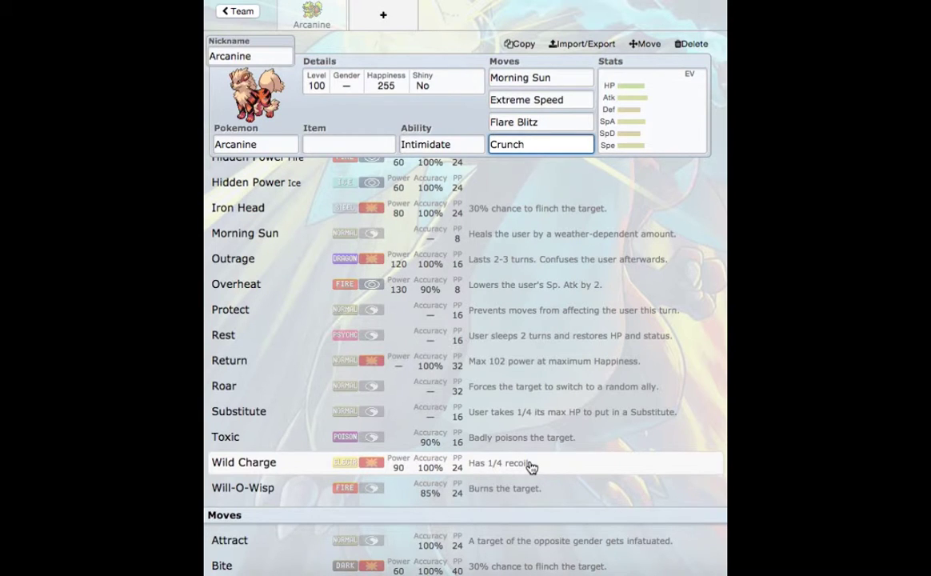
scroll(531, 467, "up", 5)
scroll(531, 467, "up", 10)
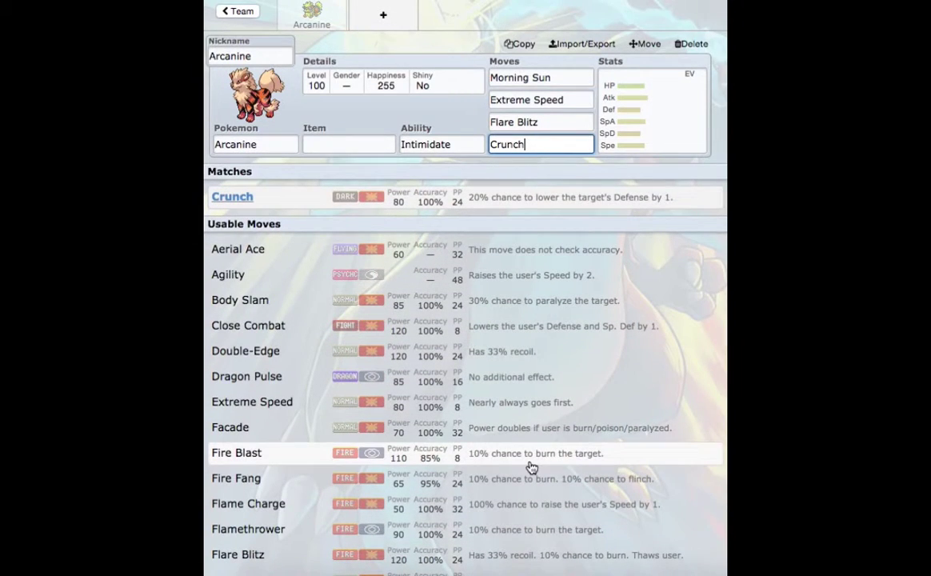
- Equip Arcanine with the Rocky Helmet item
left_click(389, 148)
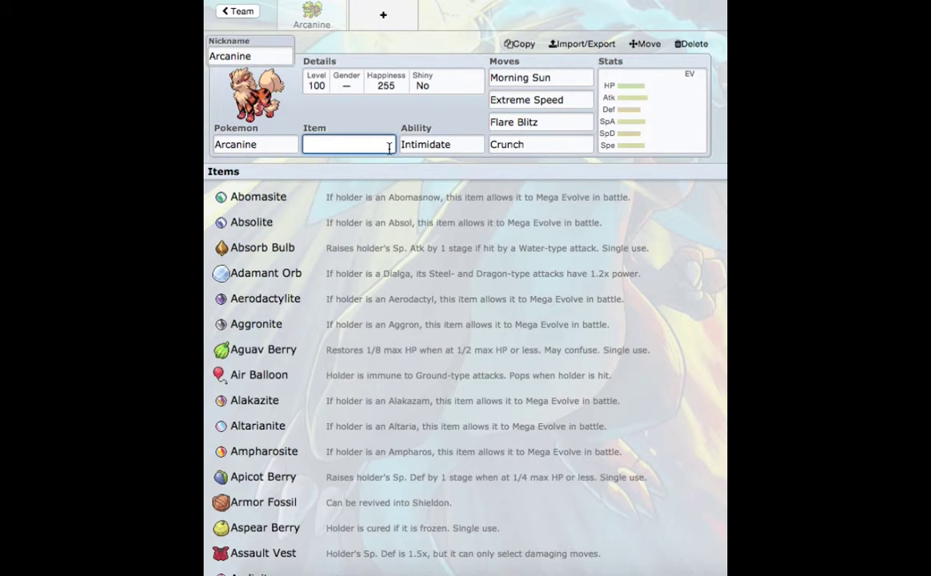
type("rocky")
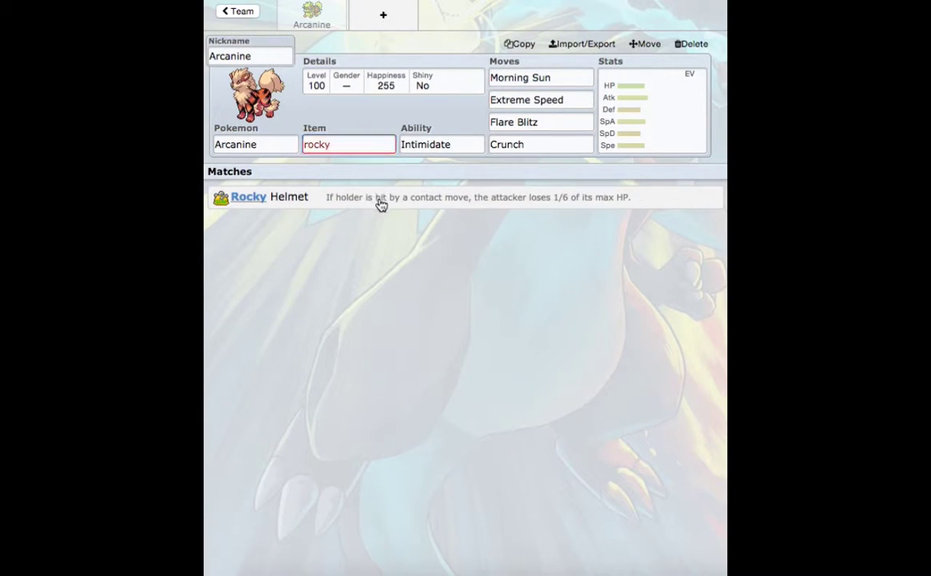
left_click(380, 201)
- Allocate Arcanine's EVs as 252 HP, 216 Sp. Def. and 40 Defense
left_click(676, 125)
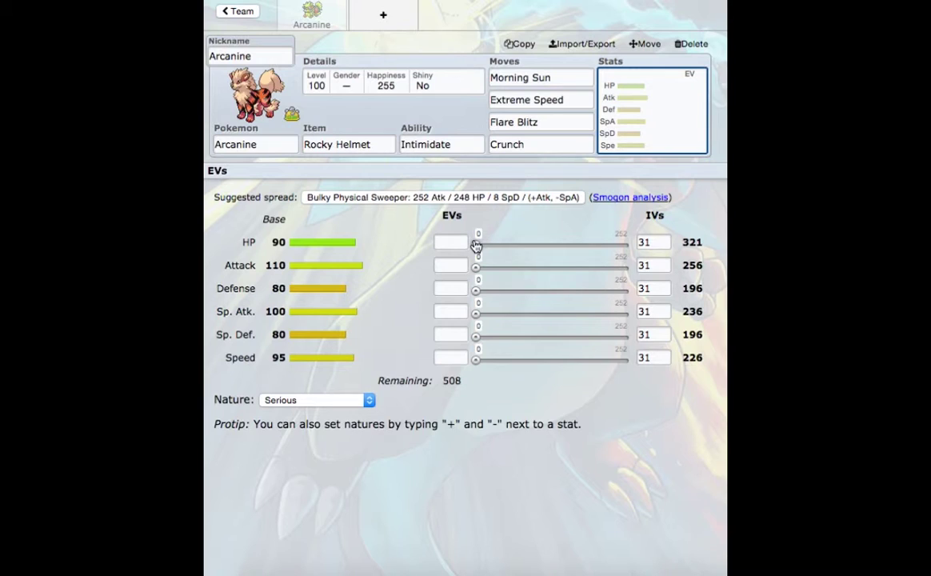
left_click_drag(476, 244, 632, 246)
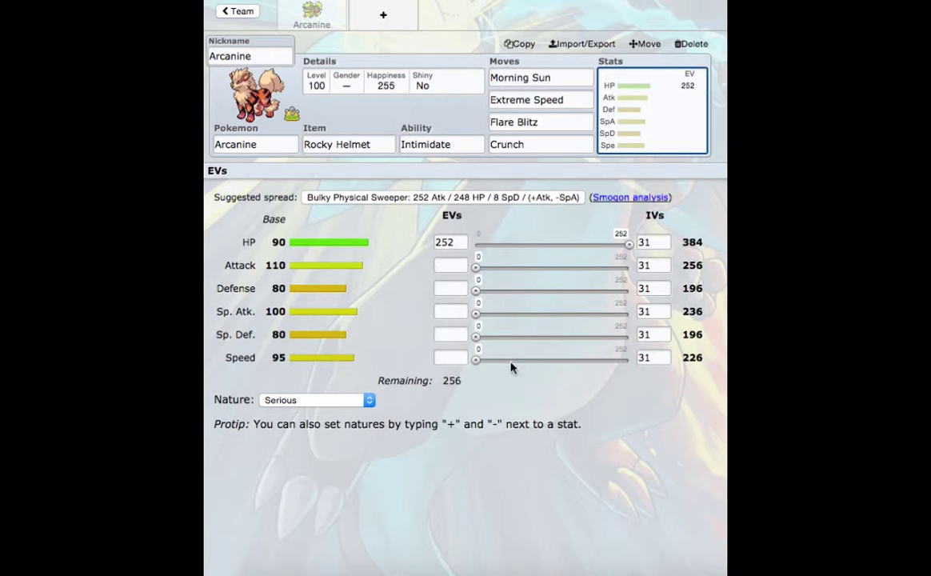
left_click_drag(473, 343, 643, 349)
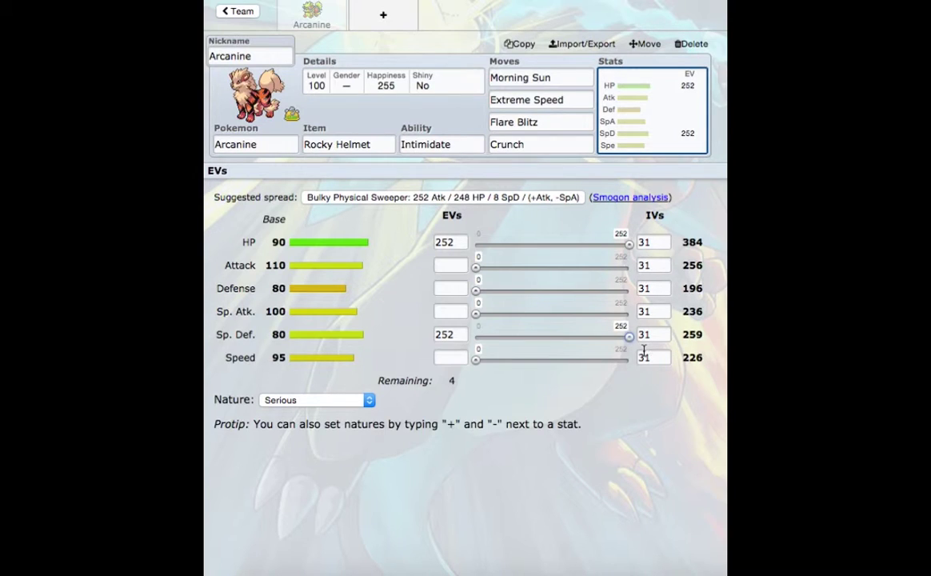
left_click_drag(643, 349, 607, 355)
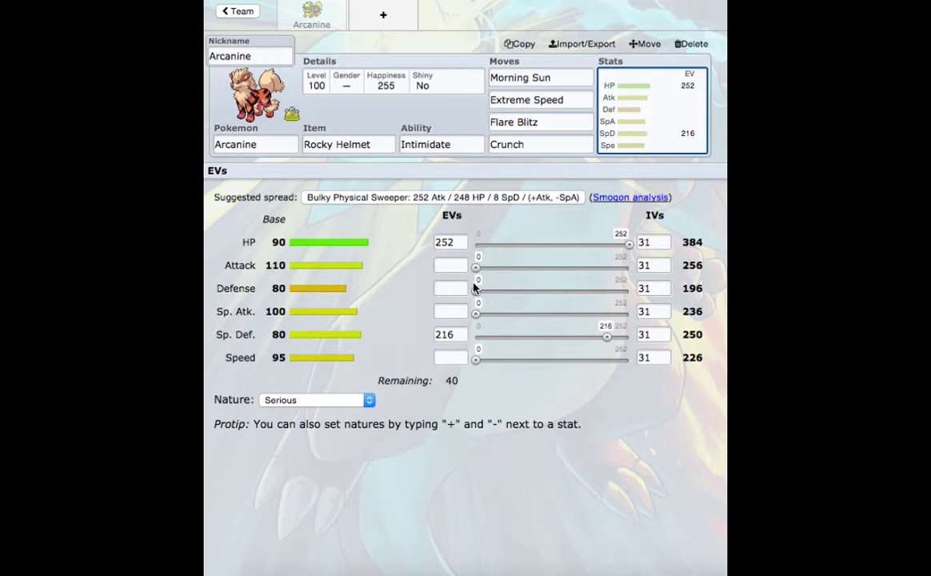
left_click_drag(474, 292, 511, 293)
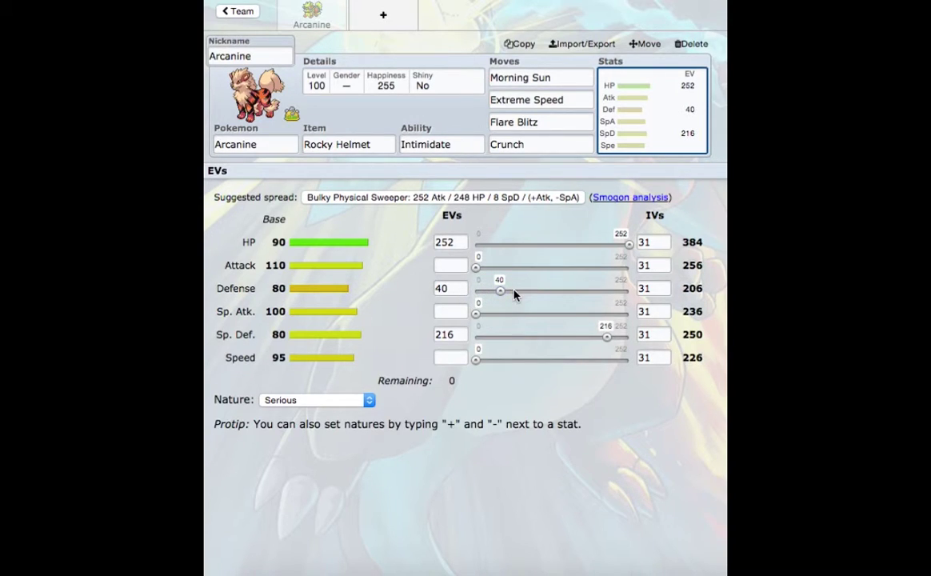
- Give Arcanine the Impish nature (+Def, -SpA) and rebalance its EVs to 116 Sp. Def. and 140 Defense
left_click(453, 289)
type("+")
left_click(454, 311)
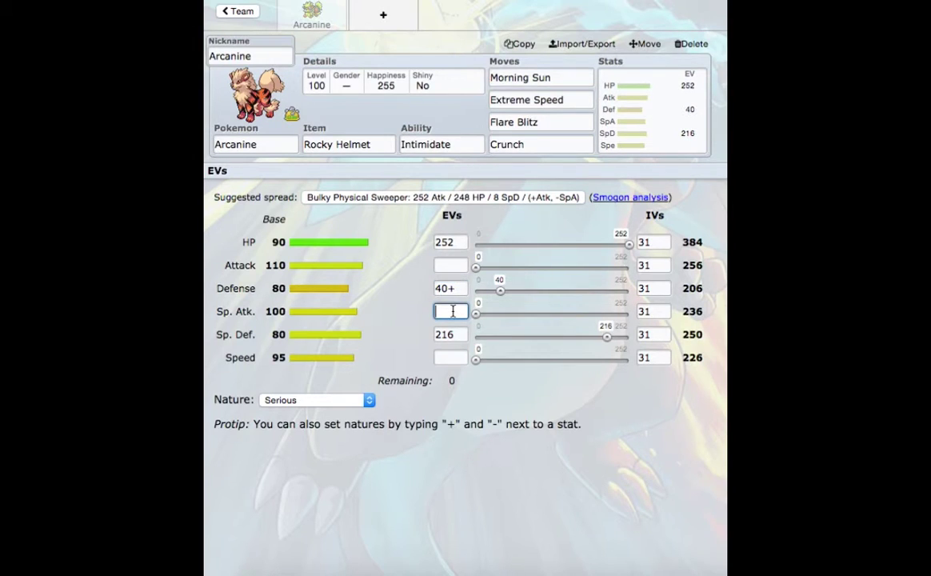
type("-")
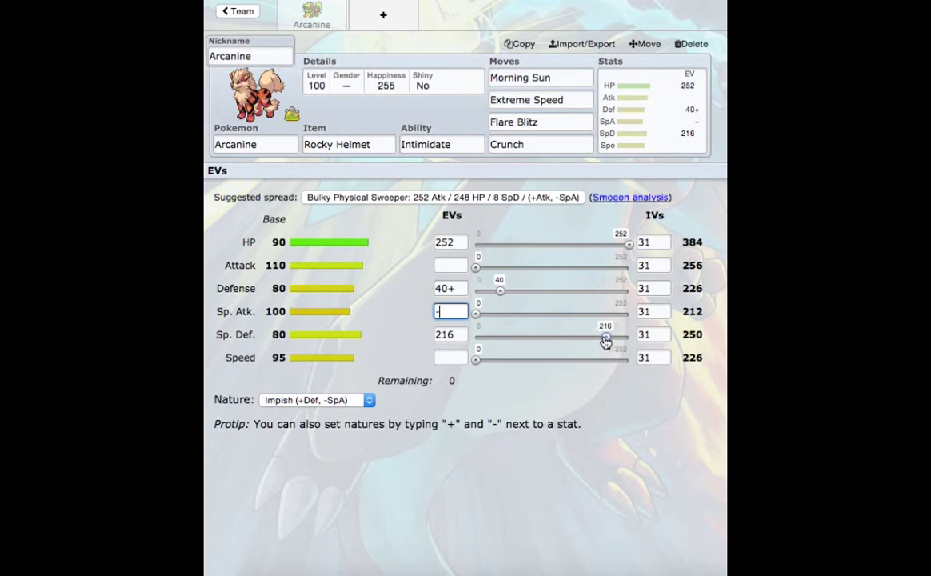
left_click_drag(602, 341, 548, 341)
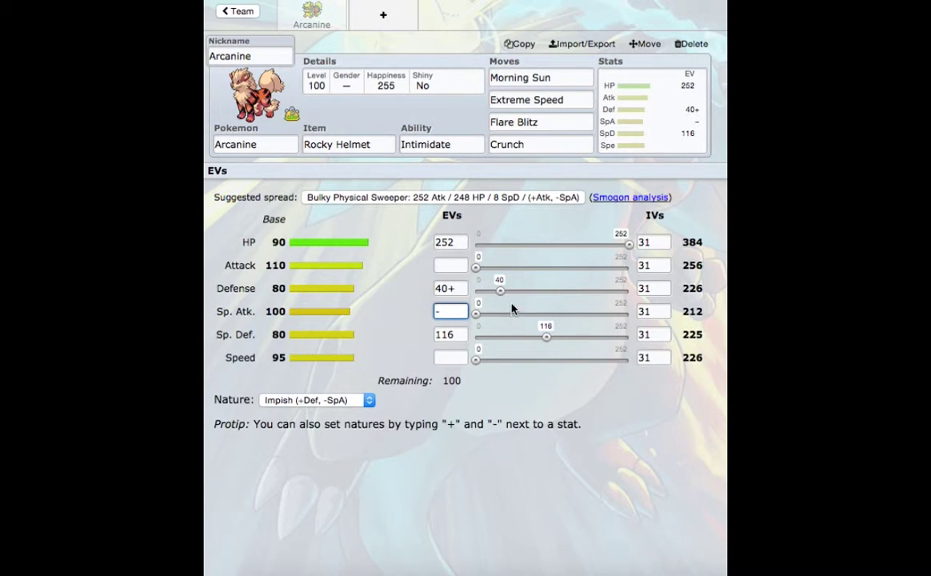
left_click_drag(504, 298, 568, 303)
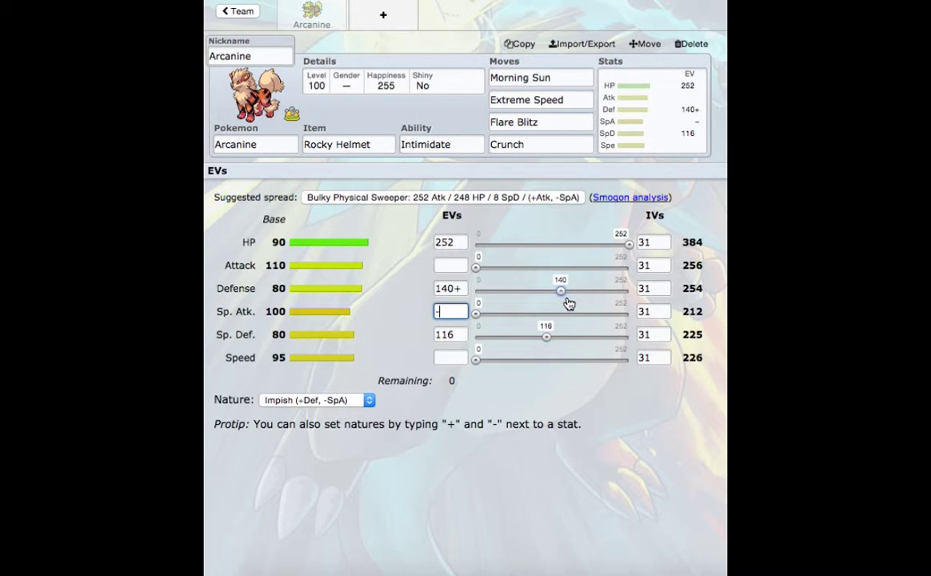
- Add Blastoise-Mega as the second Pokemon, keeping Mega Launcher as its ability
left_click(370, 25)
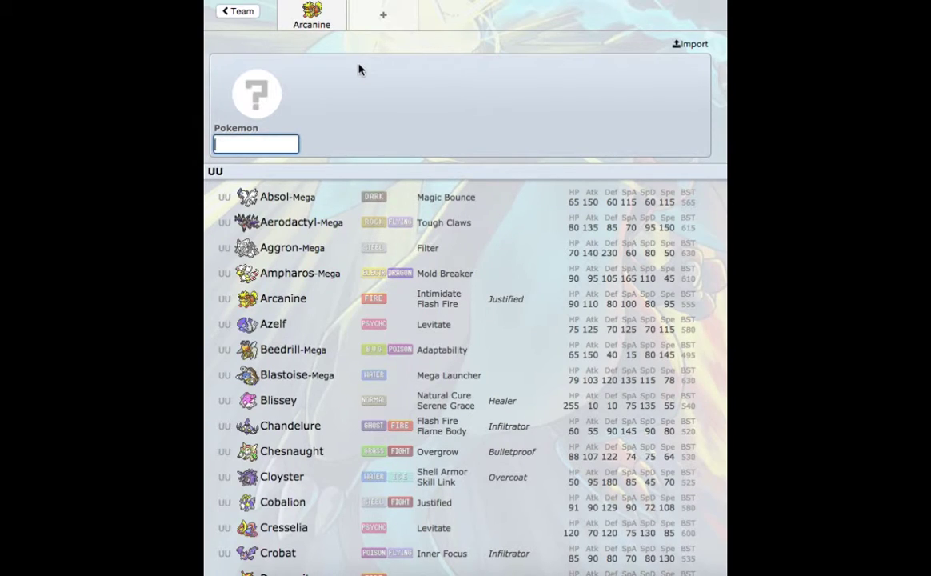
left_click(307, 376)
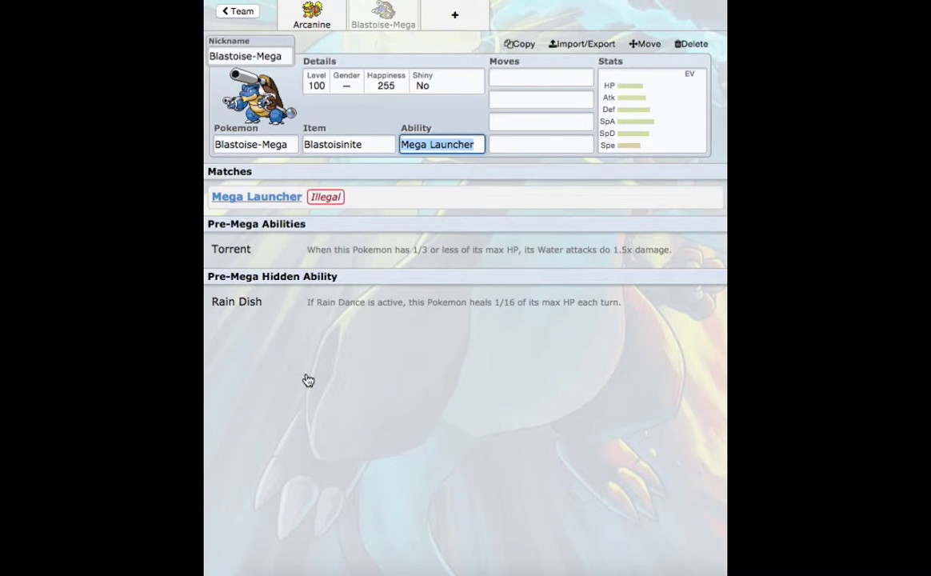
left_click(437, 198)
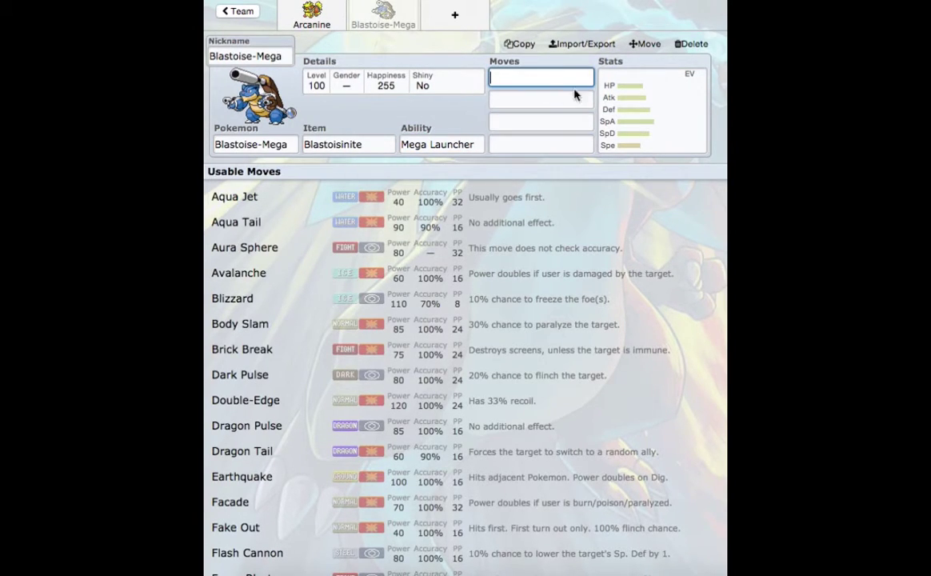
- Allocate Blastoise-Mega's EVs as 252 Sp. Atk., 252 HP and 4 Sp. Def
left_click(652, 119)
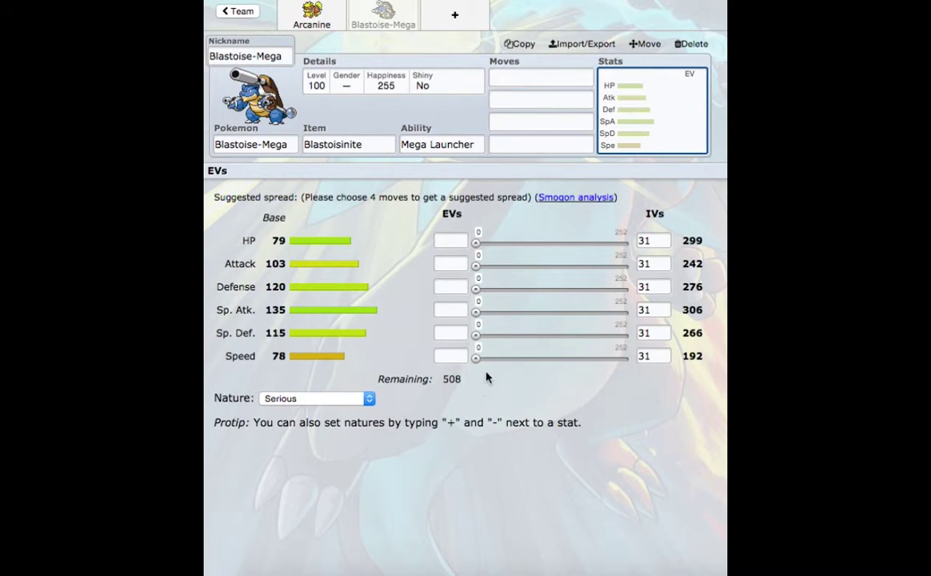
left_click_drag(477, 313, 491, 313)
left_click_drag(547, 322, 648, 313)
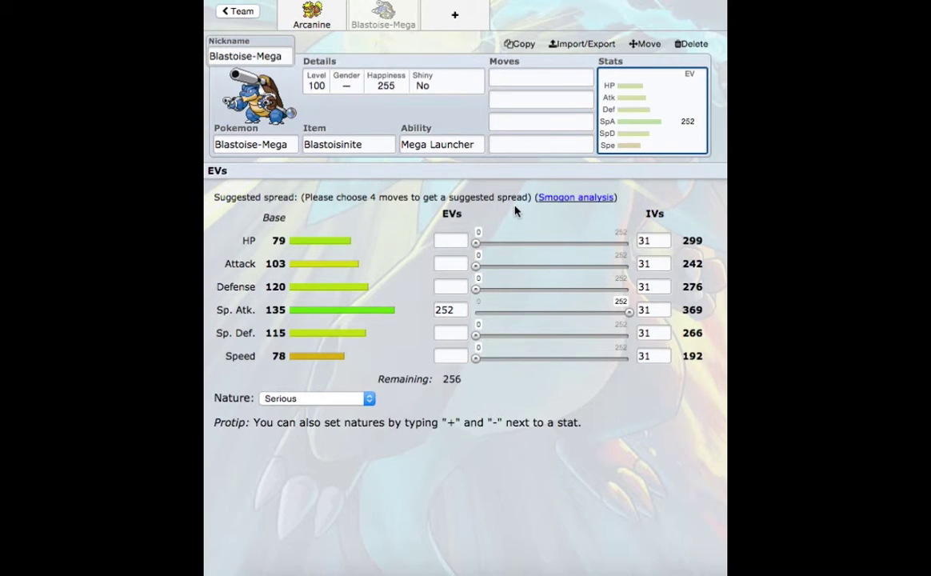
left_click_drag(477, 243, 631, 256)
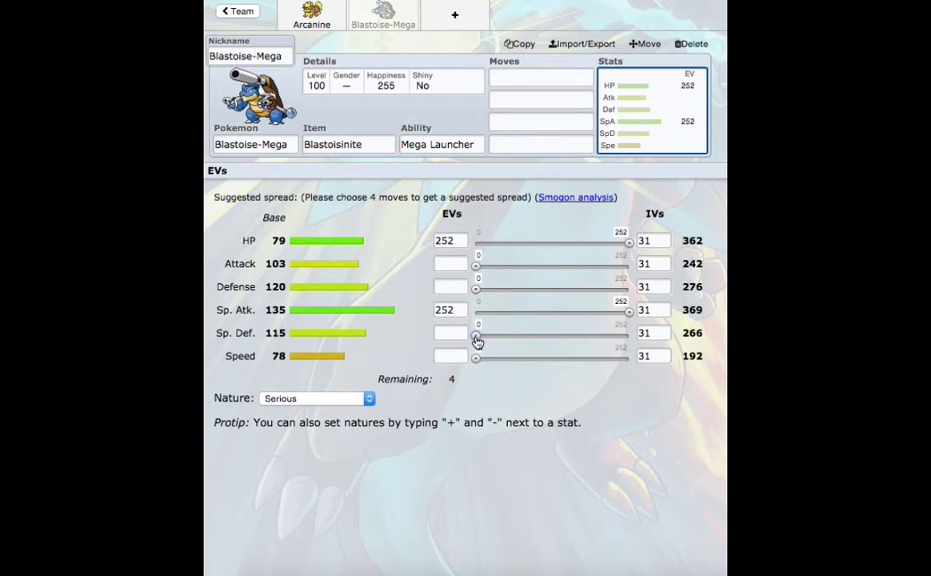
left_click_drag(476, 336, 482, 339)
- Give Blastoise-Mega the Modest nature (+SpA, -Atk) by marking Sp. Atk. with + and Attack with -
left_click(466, 312)
type("+")
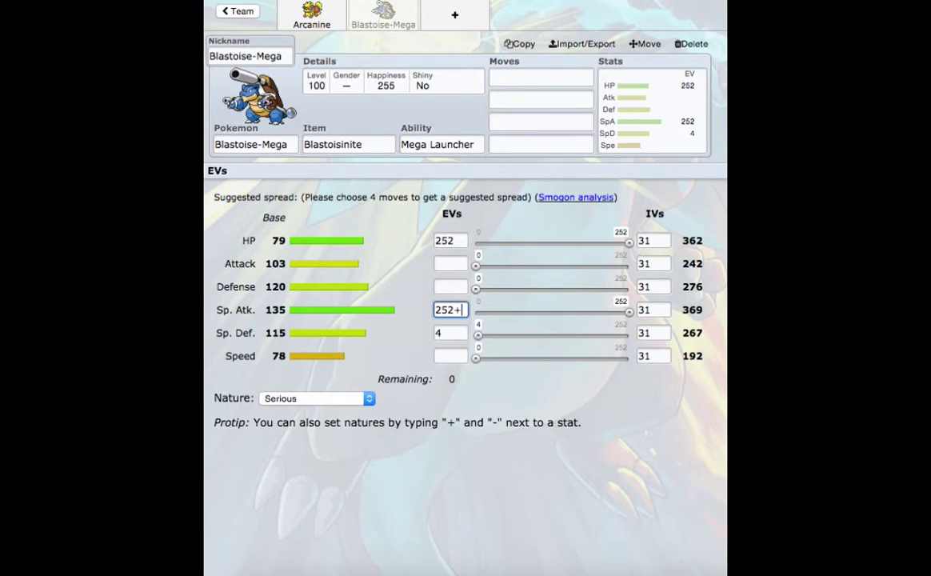
left_click(457, 271)
type("-")
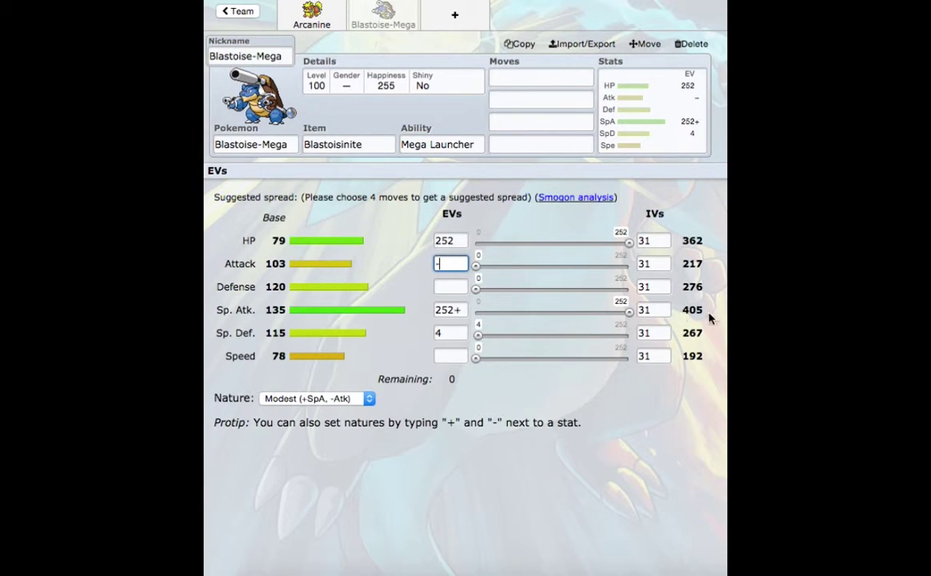
- Choose Rapid Spin as Blastoise-Mega's first move
left_click(563, 75)
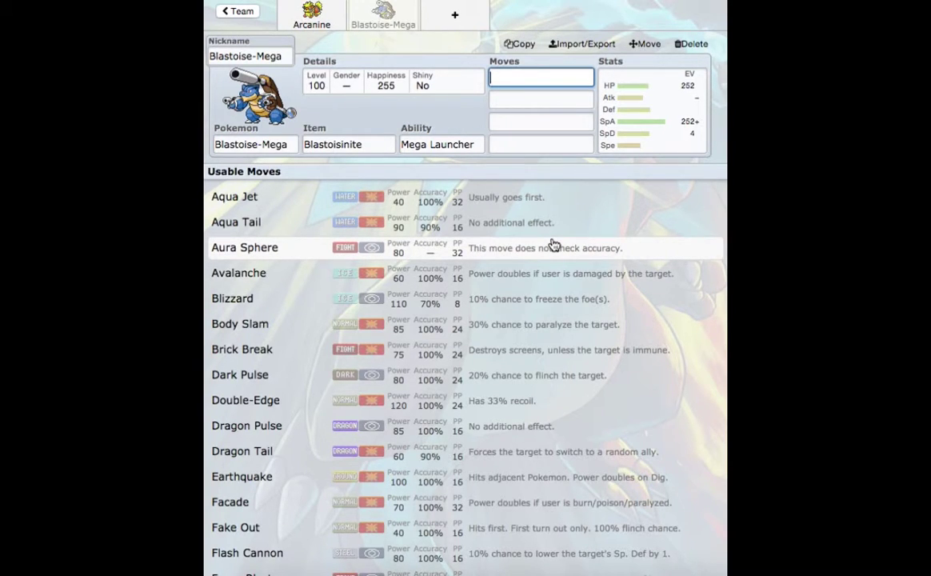
scroll(553, 244, "down", 3)
scroll(553, 244, "down", 6)
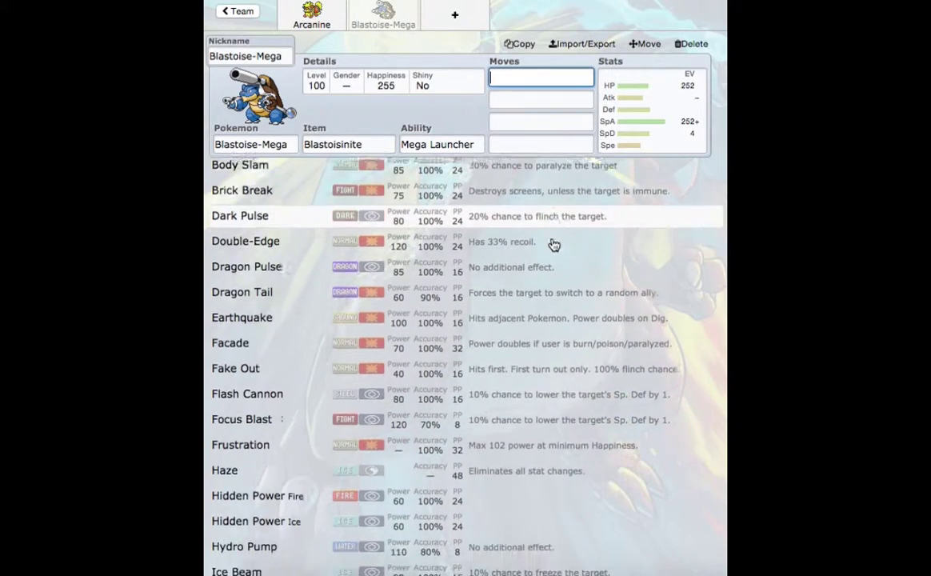
scroll(553, 244, "down", 4)
scroll(553, 245, "down", 1)
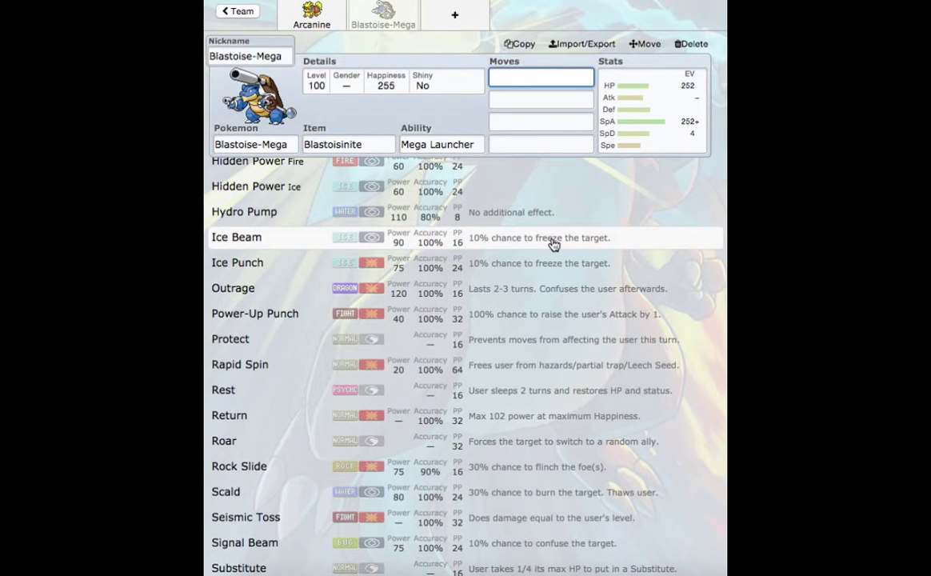
left_click(481, 381)
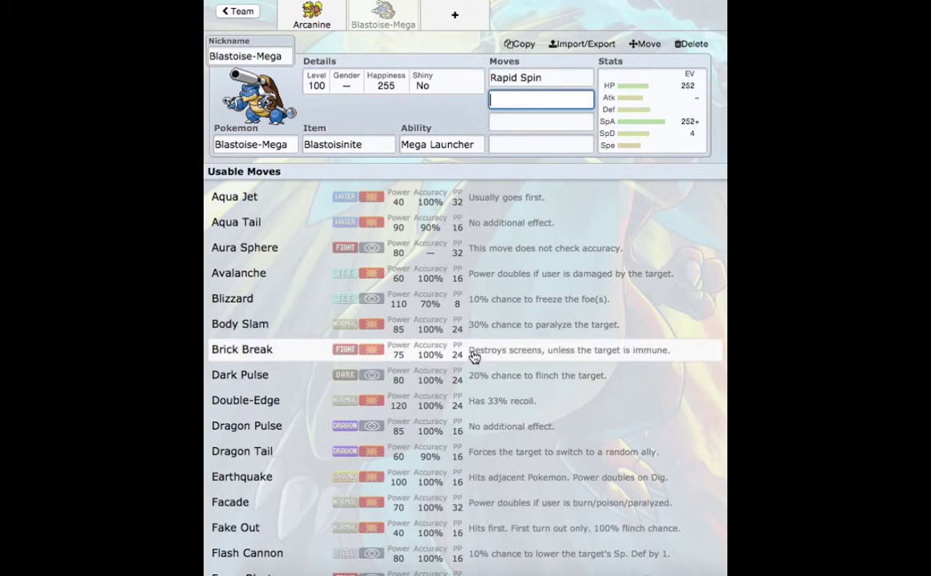
- Fill Blastoise-Mega's remaining three move slots with Aura Sphere, Scald and Dark Pulse
left_click(466, 244)
type("scald")
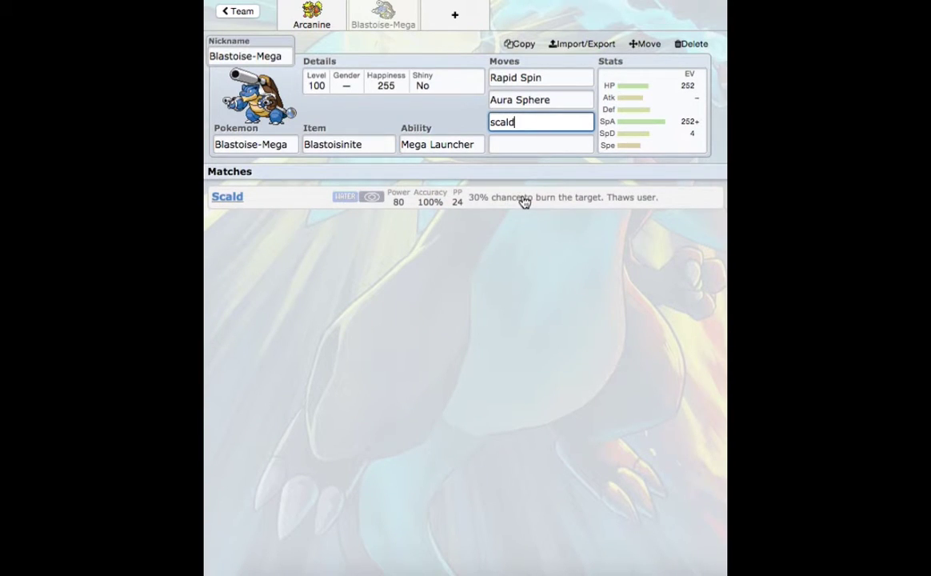
left_click(524, 200)
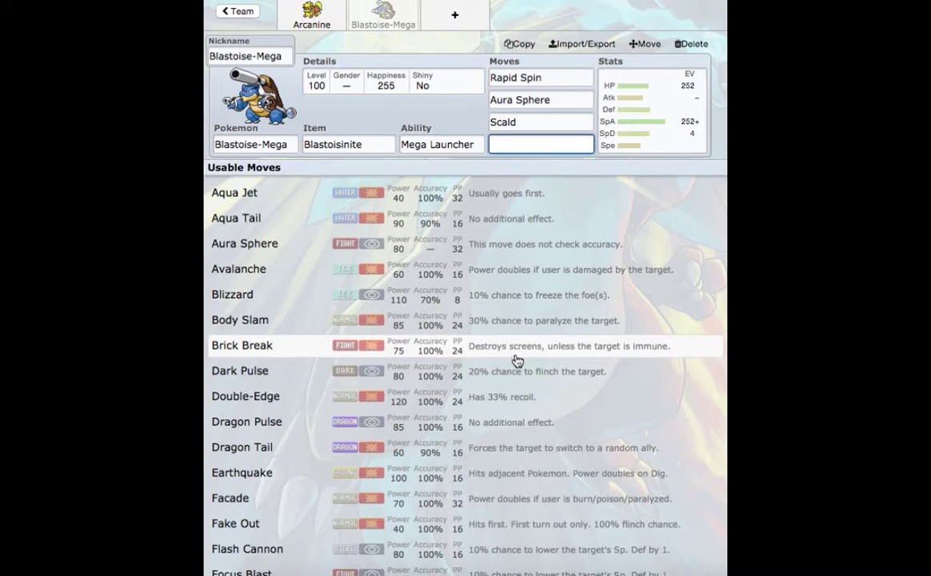
scroll(517, 361, "down", 3)
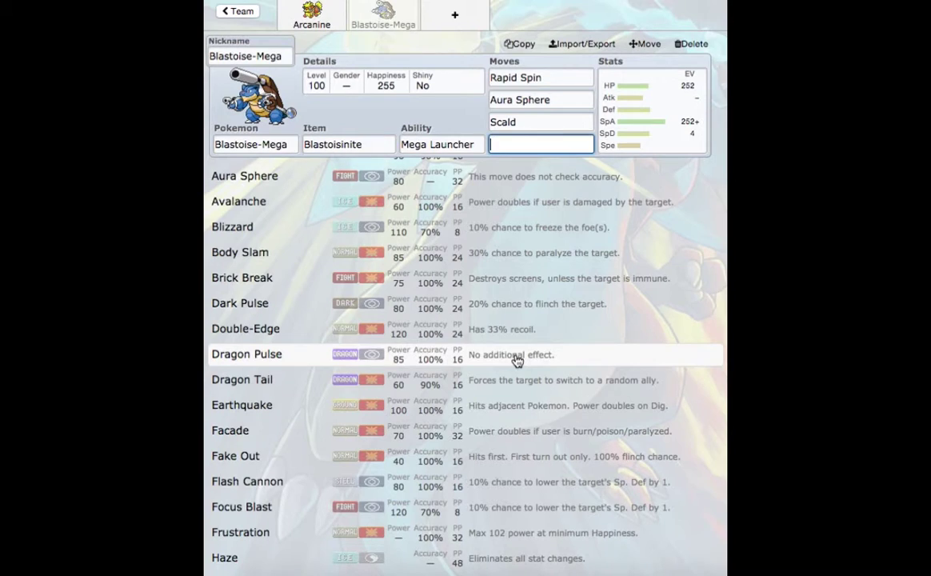
left_click(632, 149)
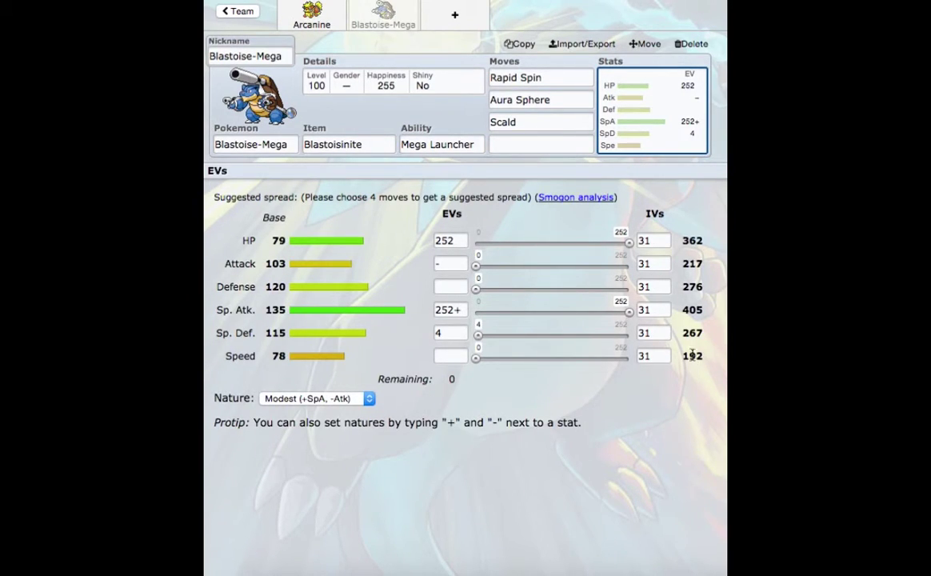
left_click(542, 145)
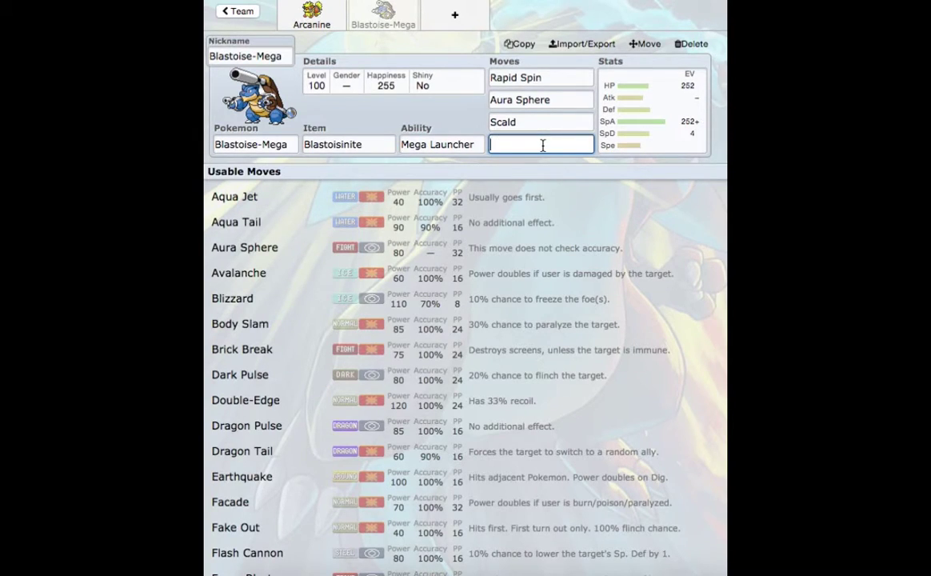
left_click(516, 377)
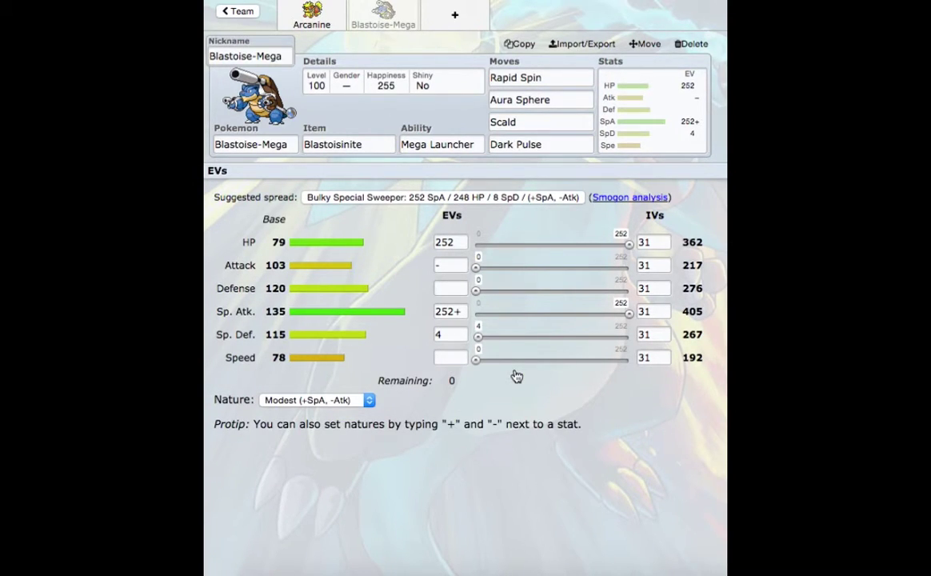
- Add Florges as the third Pokemon, keeping Flower Veil as its ability
left_click(446, 23)
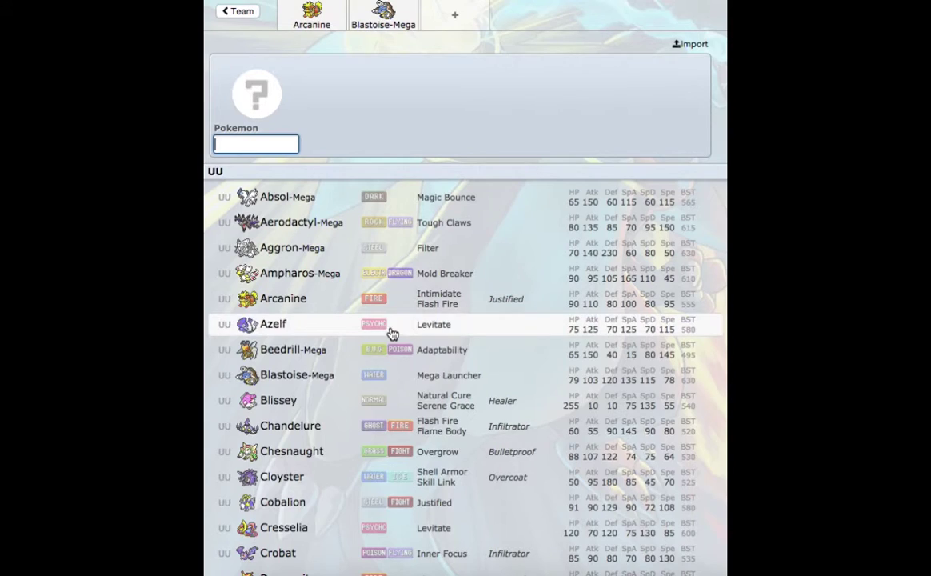
scroll(376, 448, "down", 5)
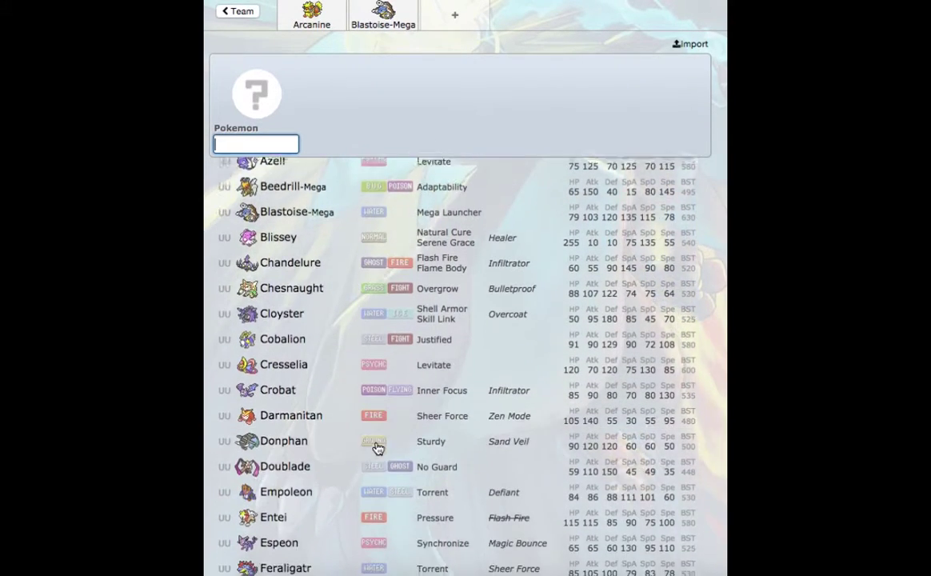
scroll(376, 446, "down", 1)
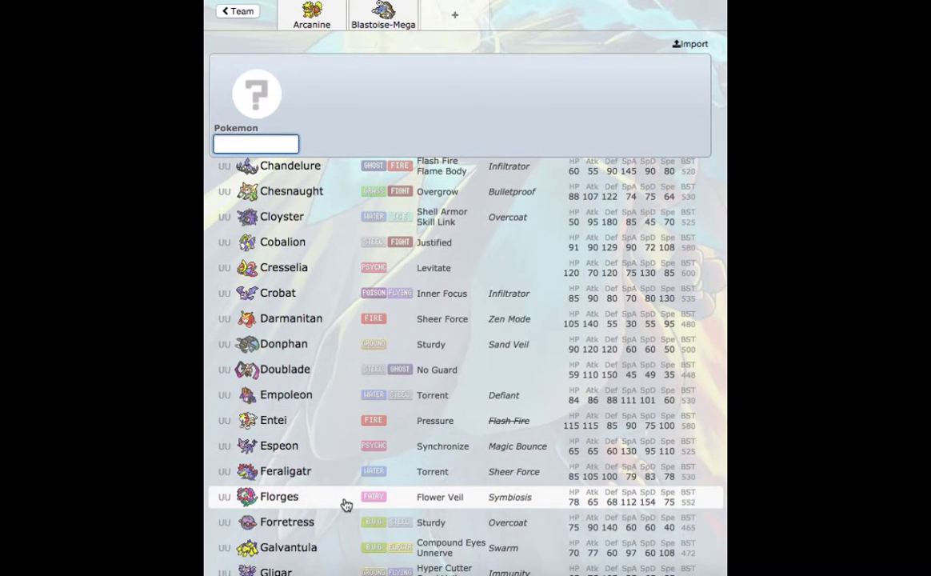
left_click(279, 497)
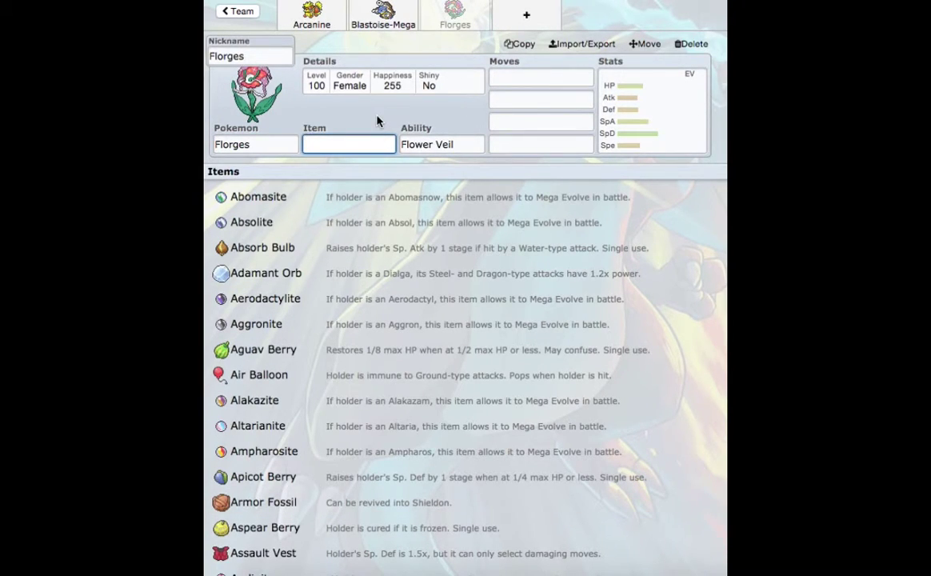
left_click(430, 144)
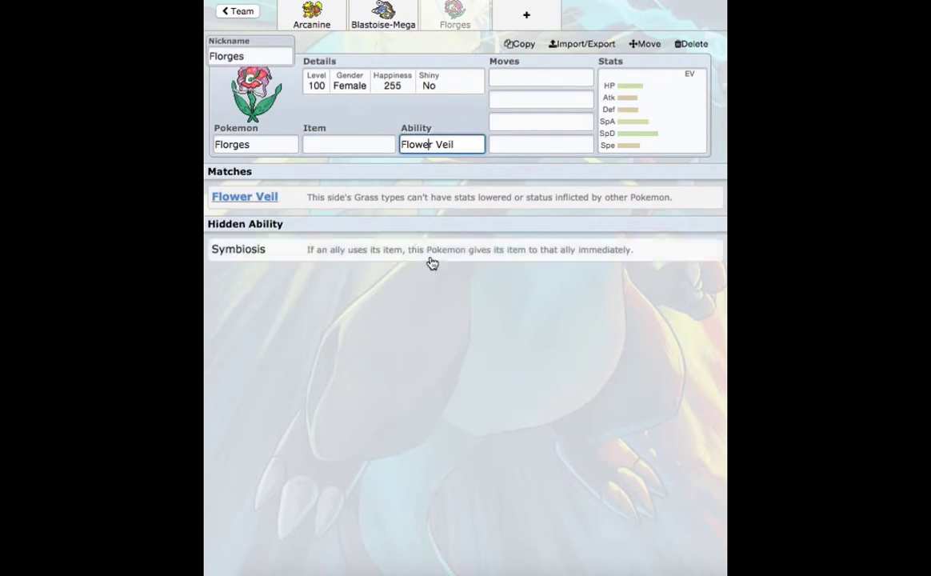
key("Return")
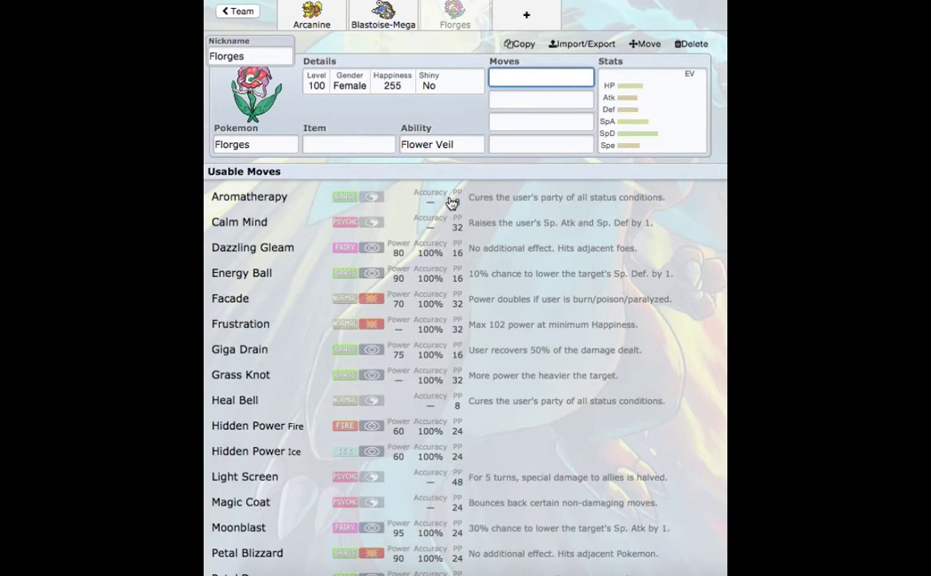
- Allocate Florges's EVs as 252 HP, 252 Defense and 4 Sp. Atk., with none in Sp. Def
left_click(646, 132)
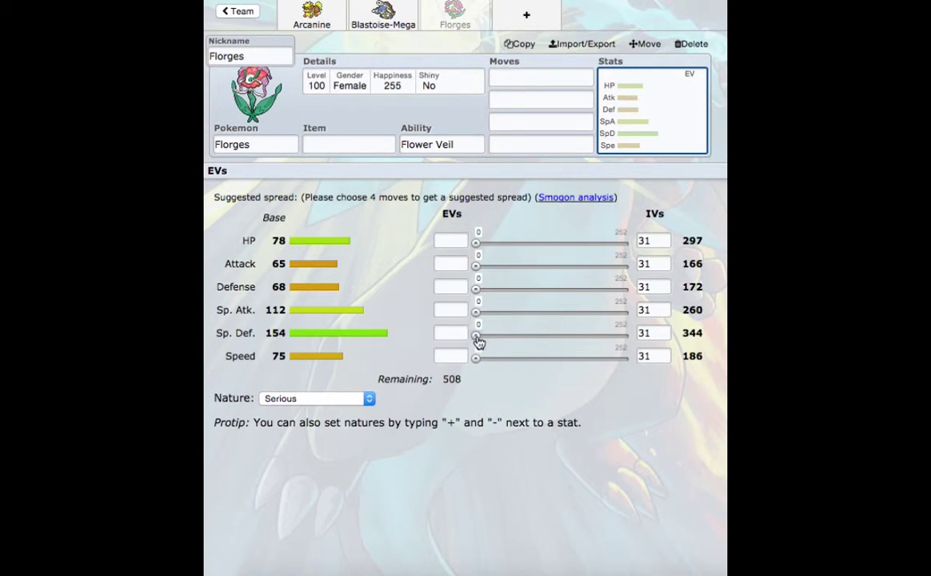
left_click_drag(475, 336, 646, 334)
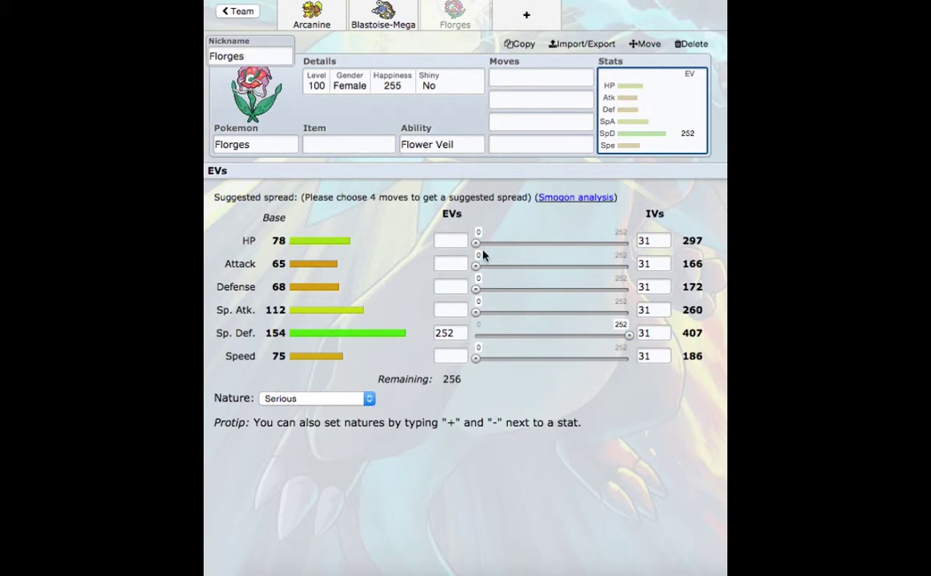
left_click_drag(474, 246, 639, 257)
left_click_drag(628, 335, 452, 350)
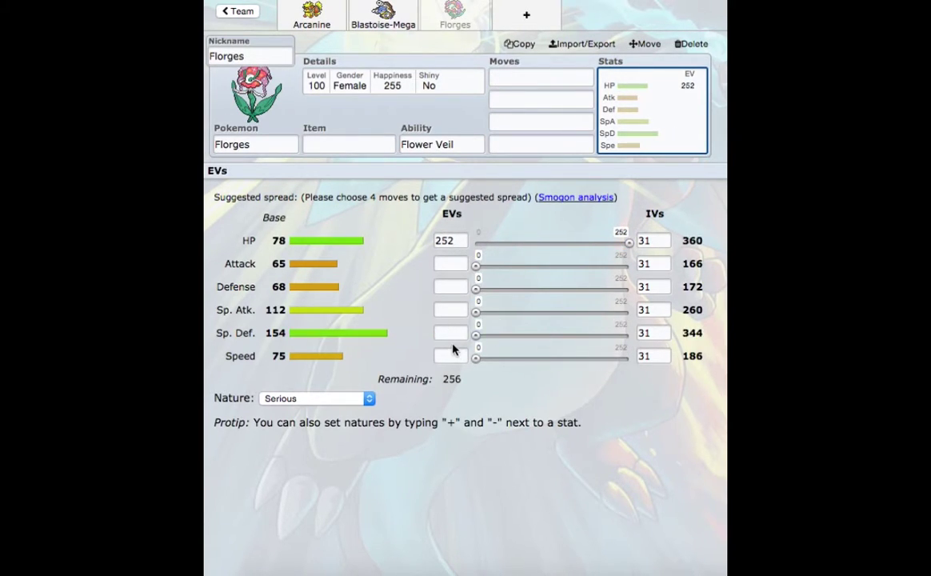
left_click_drag(477, 289, 655, 316)
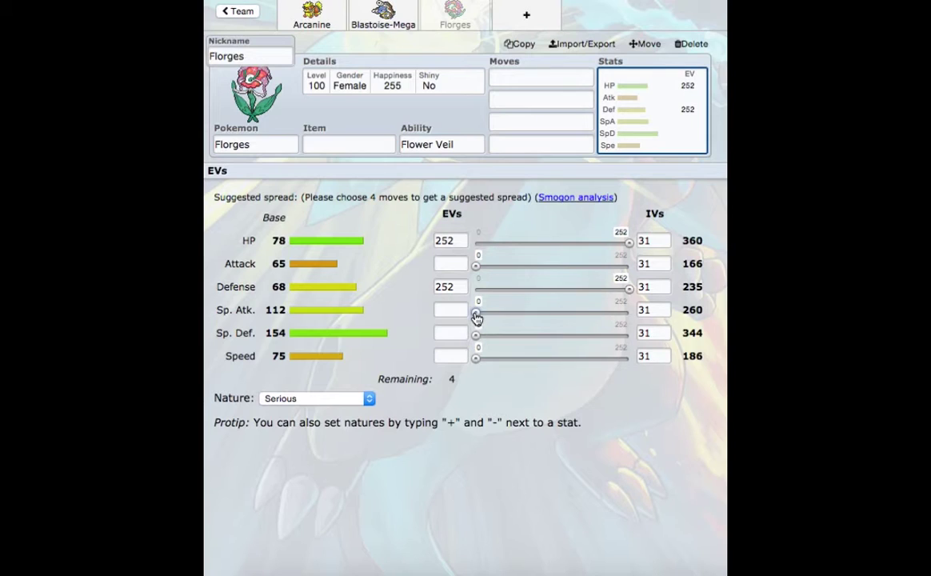
left_click_drag(476, 318, 478, 318)
- Give Florges the Calm nature (+SpD, -Atk) by marking Sp. Def. with + and Attack with -
left_click(457, 337)
type("+")
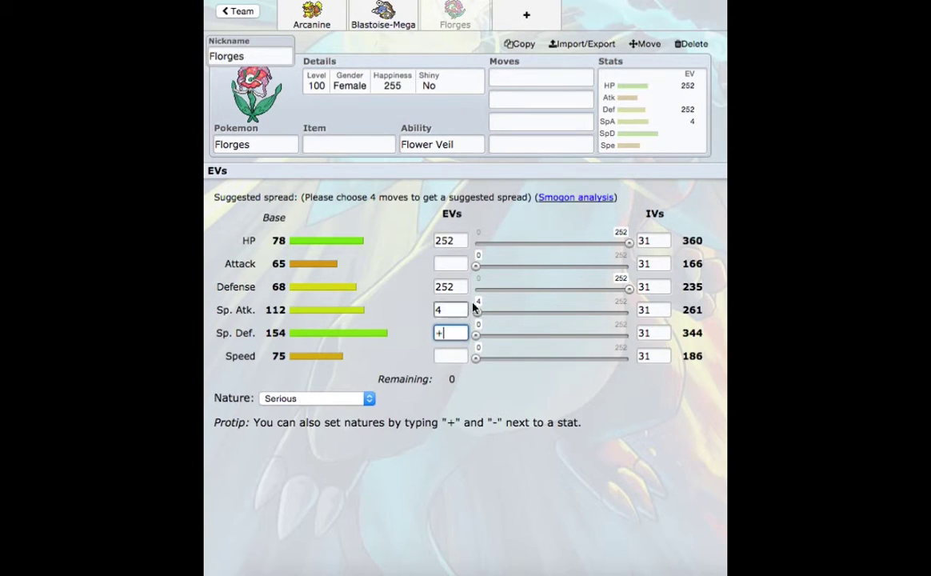
left_click(444, 263)
type("-")
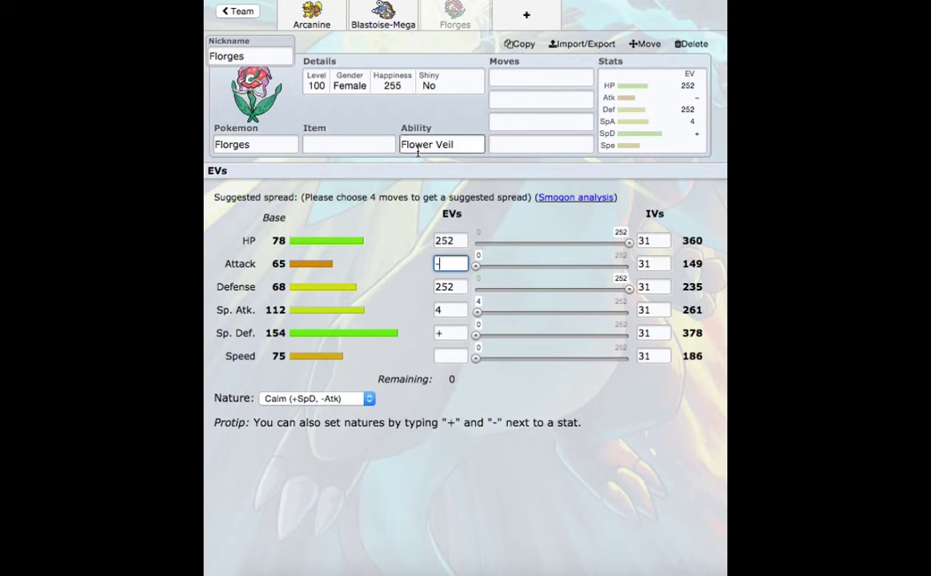
- Equip Florges with the Assault Vest item and review its stats
left_click(370, 144)
type("ass")
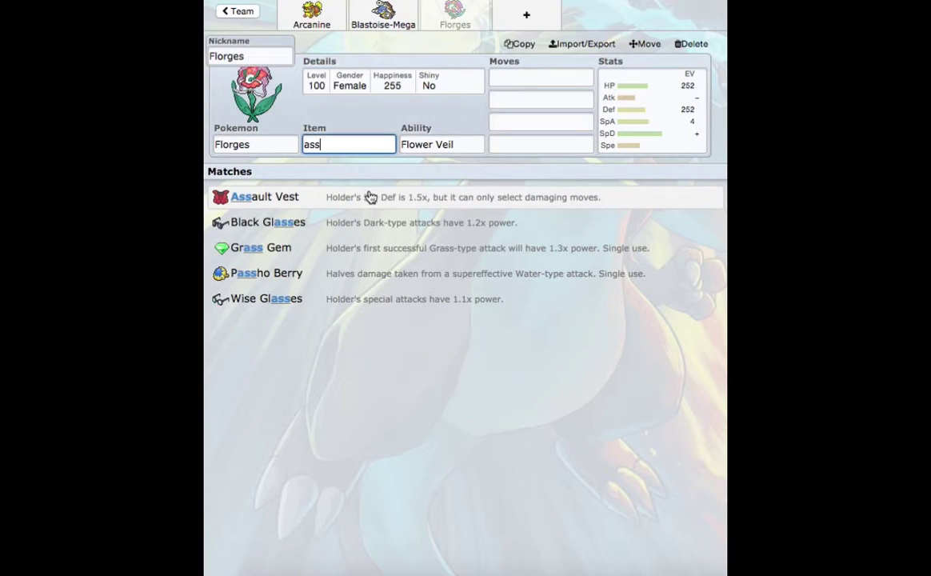
left_click(370, 197)
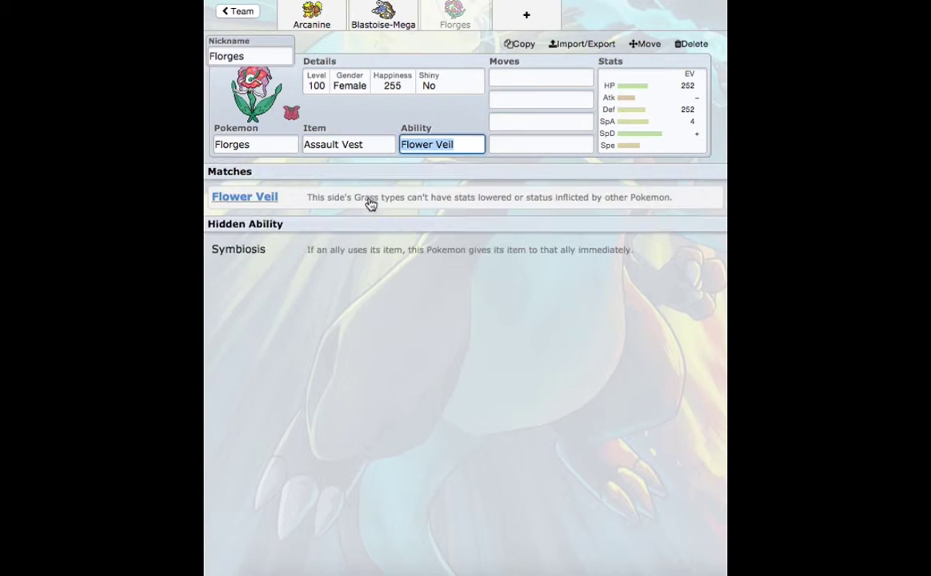
left_click(554, 83)
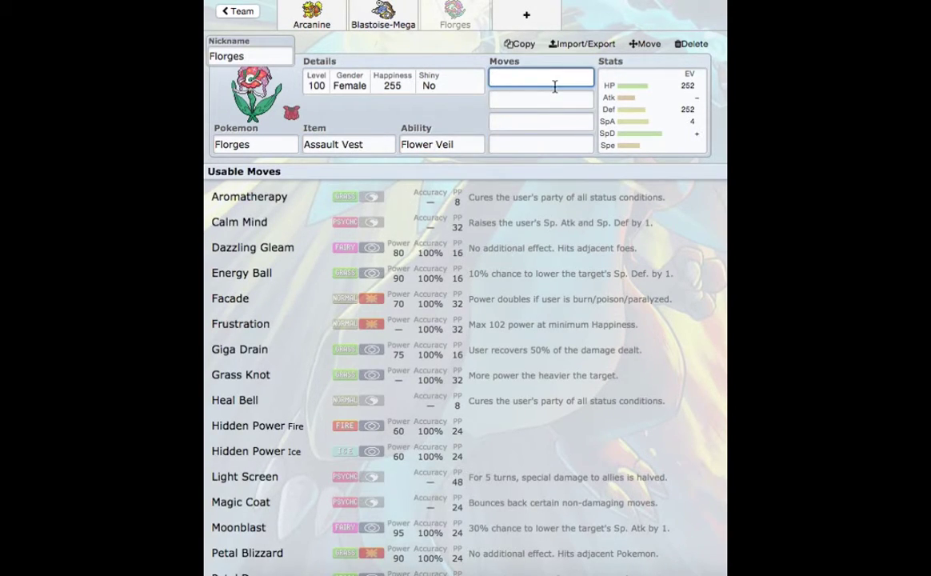
left_click(670, 138)
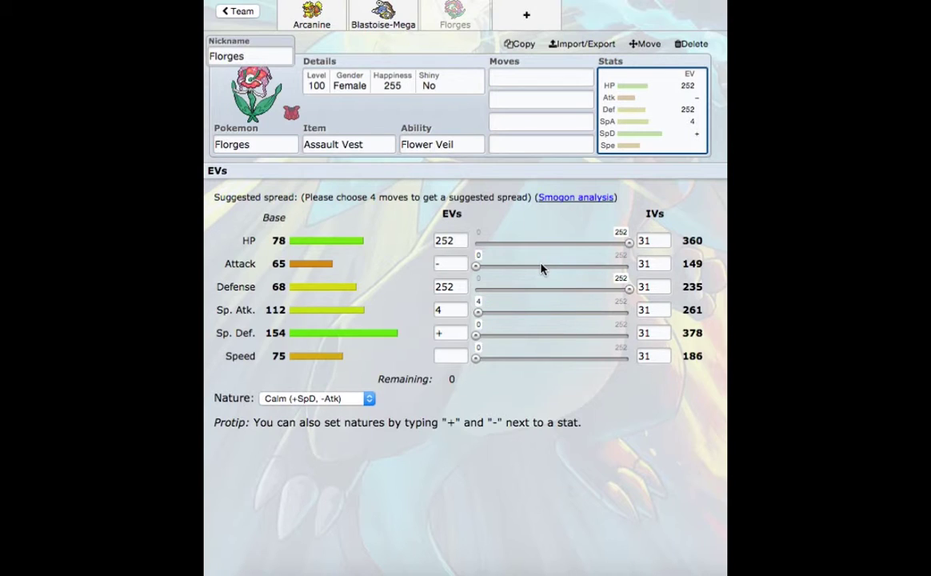
- Replace Florges's held item with Leftovers
left_click(364, 144)
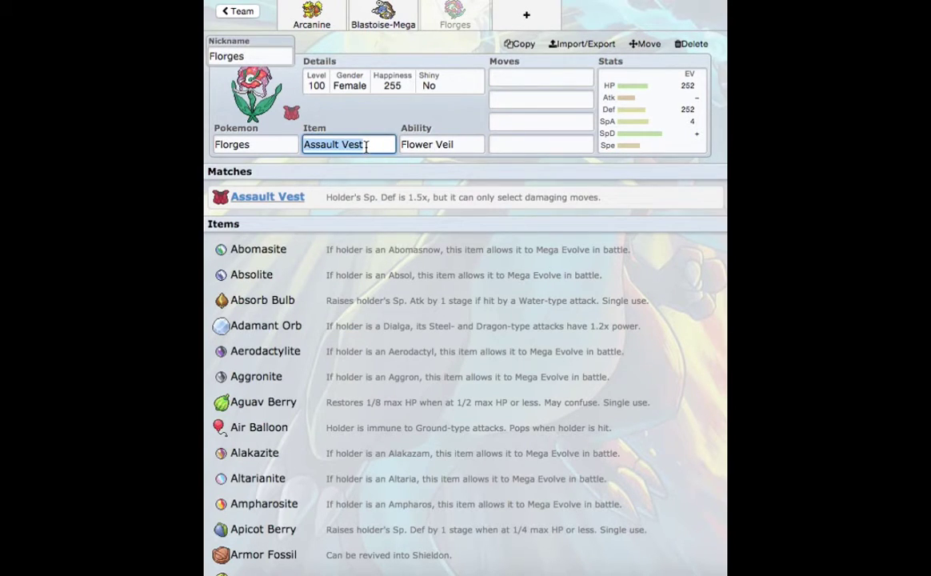
key("BackSpace")
type("left")
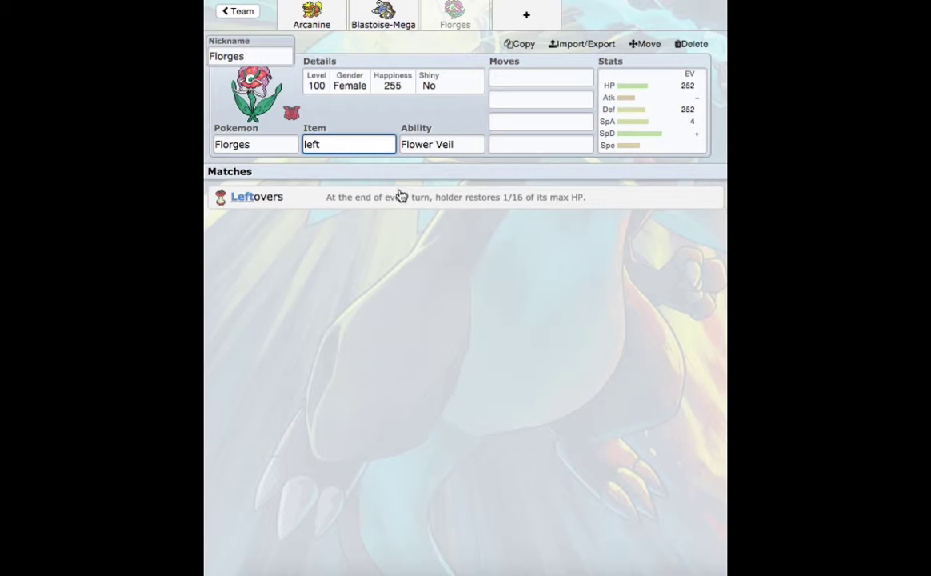
left_click(401, 196)
- Choose Calm Mind as Florges's first move
left_click(578, 78)
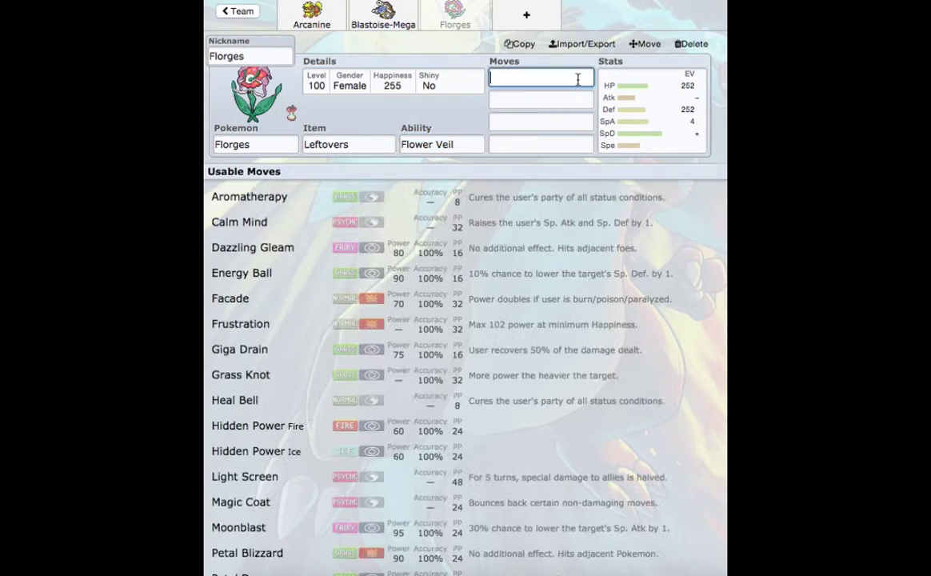
left_click(487, 225)
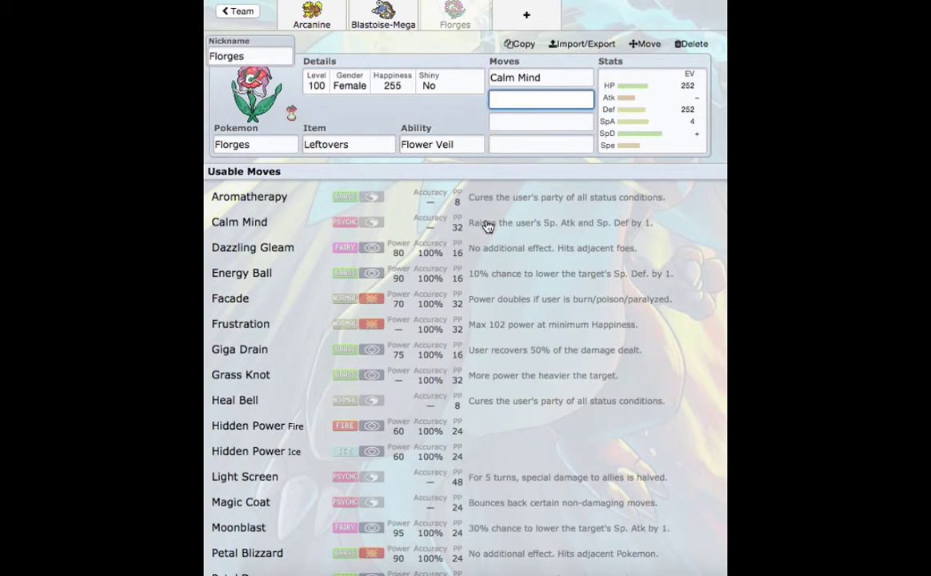
- Choose Moonblast as Florges's second move and Synthesis as its third move
type("fairy")
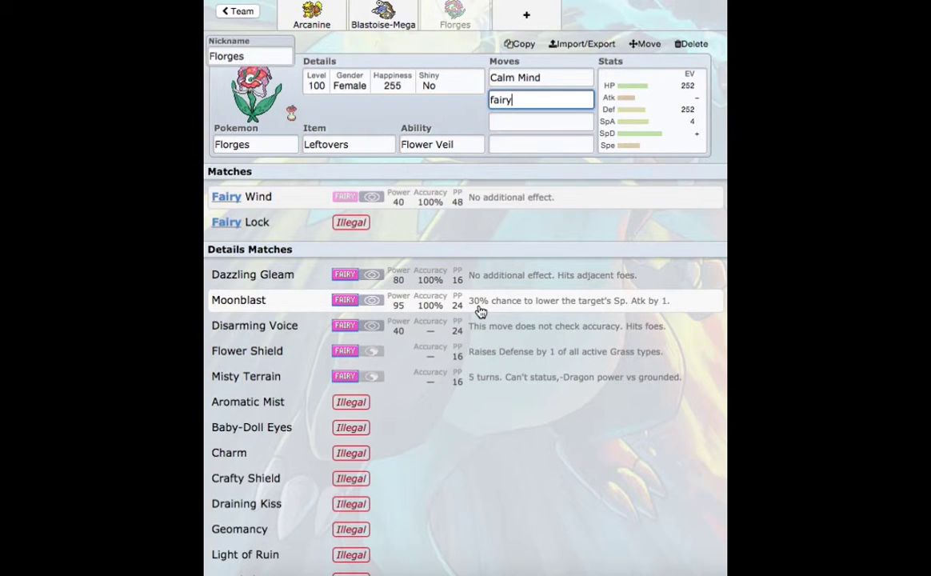
left_click(479, 312)
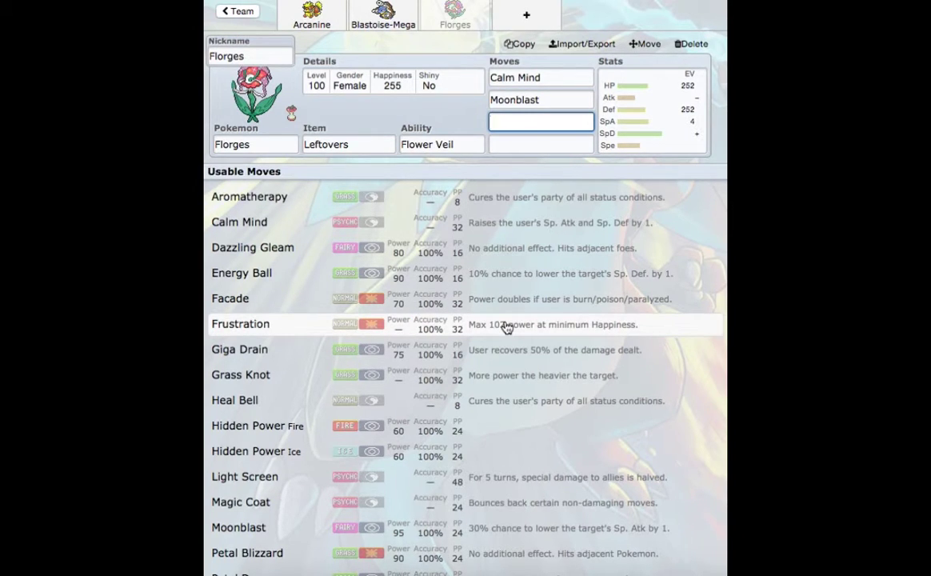
scroll(506, 327, "down", 5)
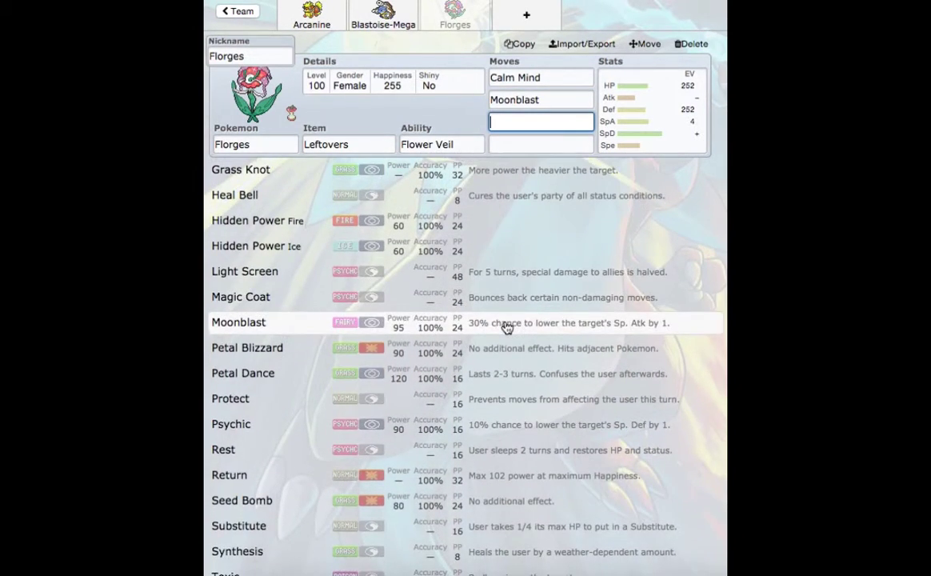
scroll(506, 328, "down", 4)
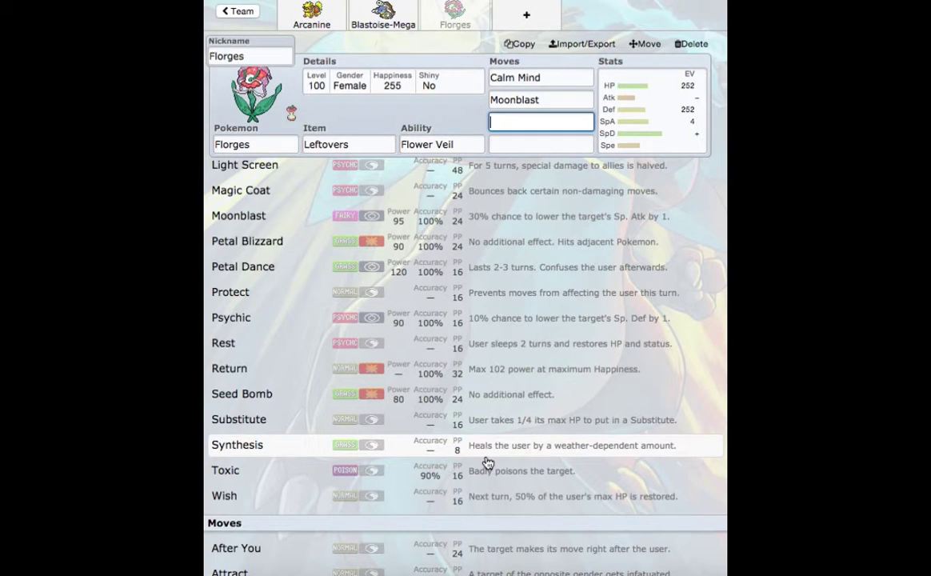
scroll(487, 462, "down", 1)
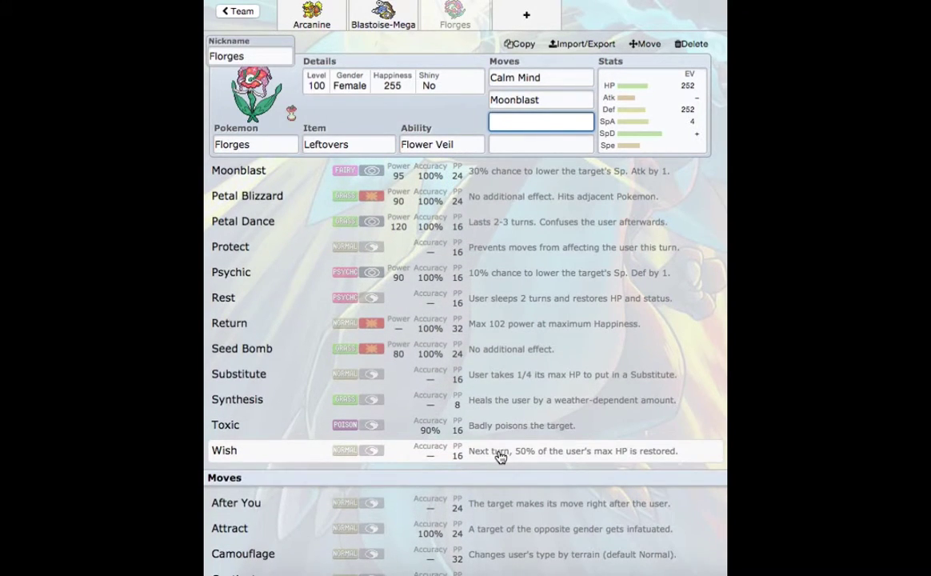
scroll(517, 389, "up", 3)
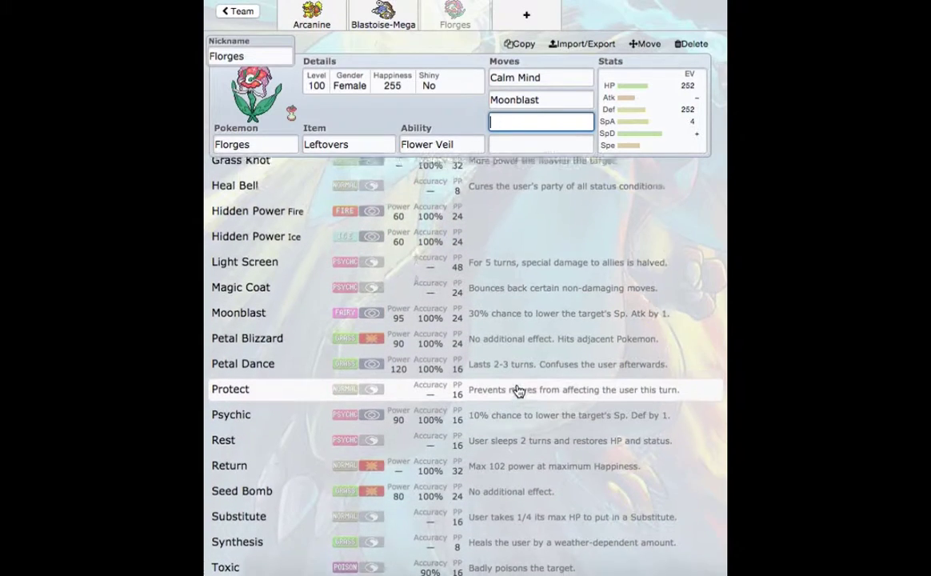
scroll(517, 389, "up", 5)
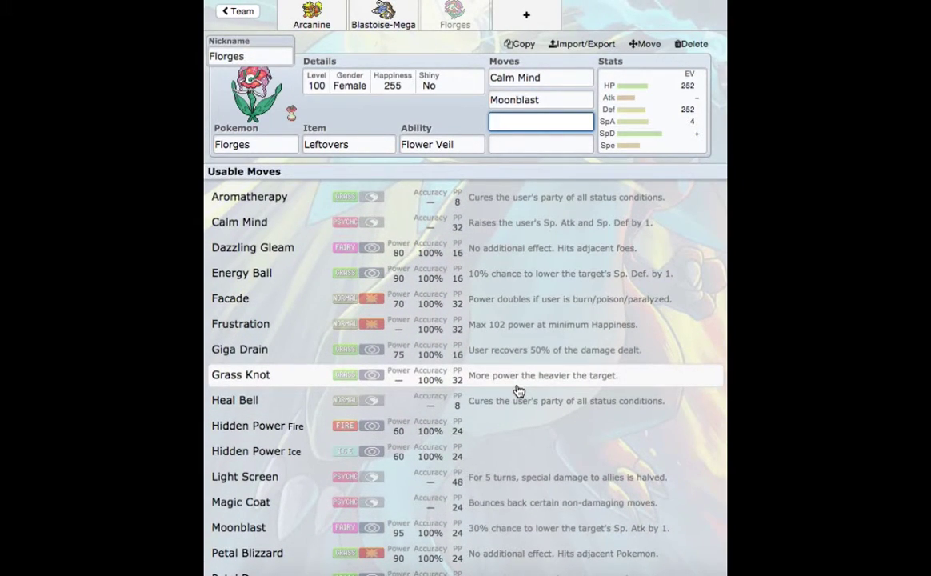
scroll(517, 389, "down", 3)
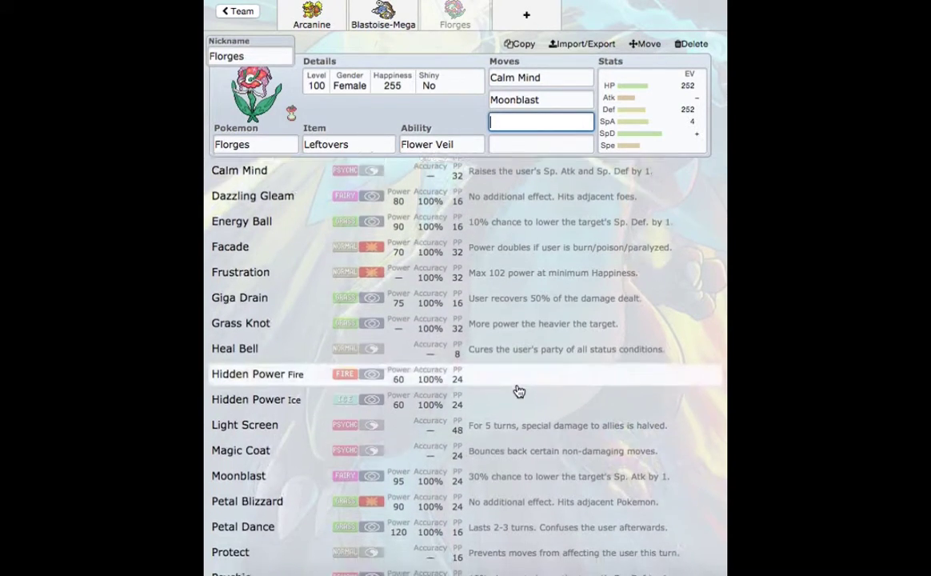
scroll(517, 390, "up", 4)
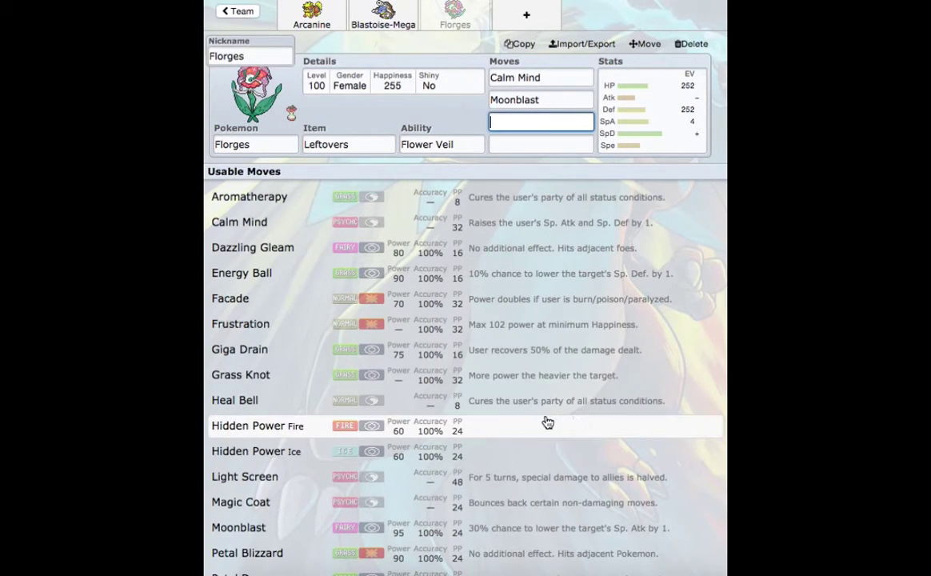
scroll(547, 423, "down", 5)
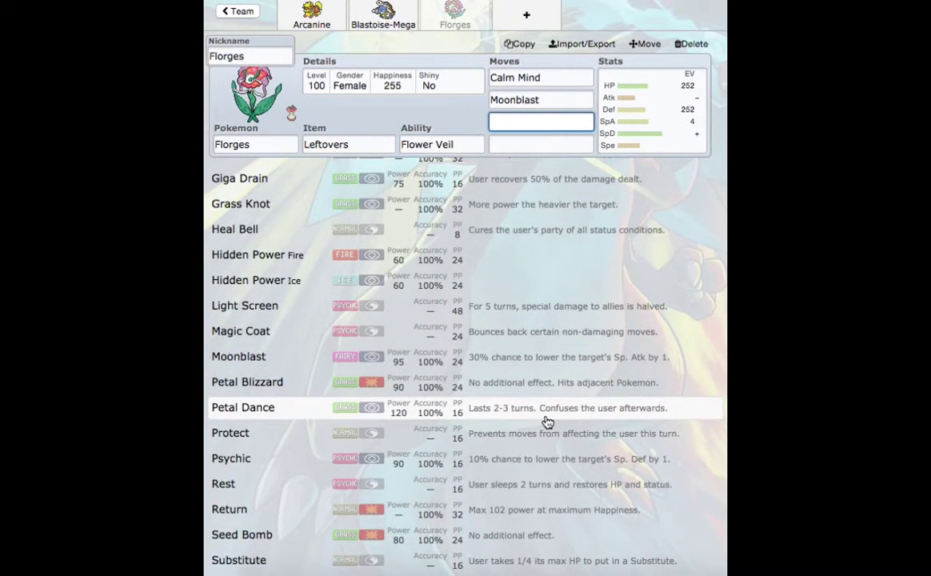
scroll(547, 422, "down", 2)
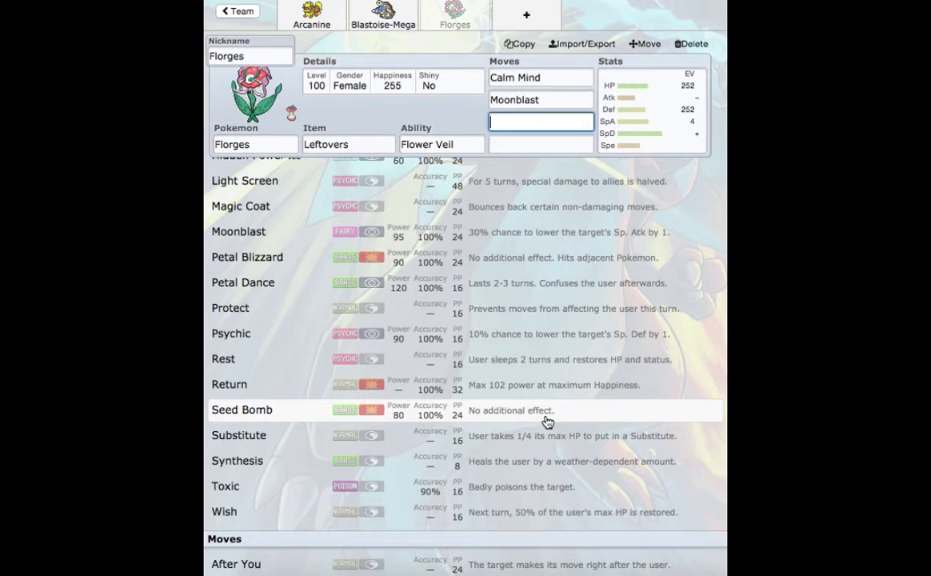
left_click(536, 465)
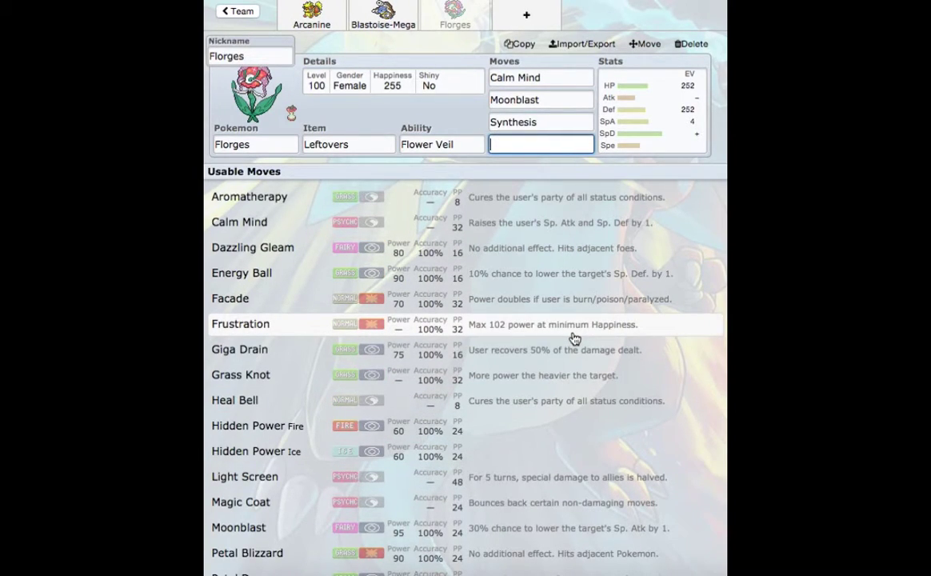
- Look through Florges's usable moves and choose Grass Knot as its fourth move
scroll(574, 348, "down", 1)
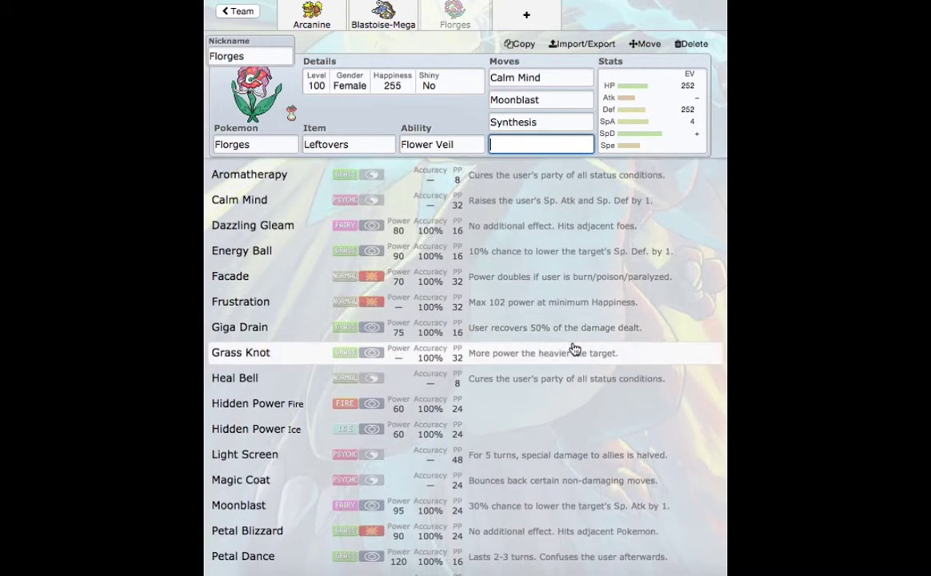
scroll(574, 349, "up", 1)
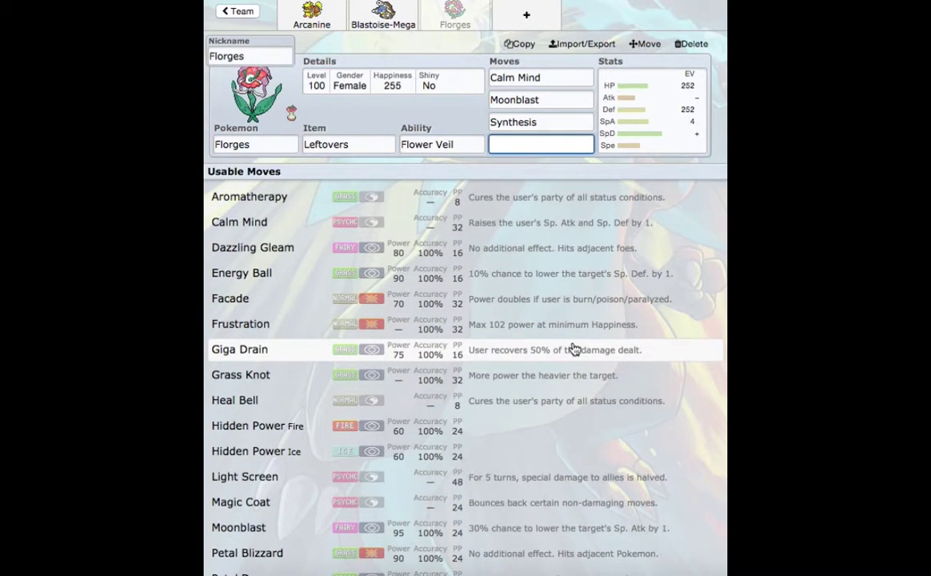
scroll(574, 348, "down", 10)
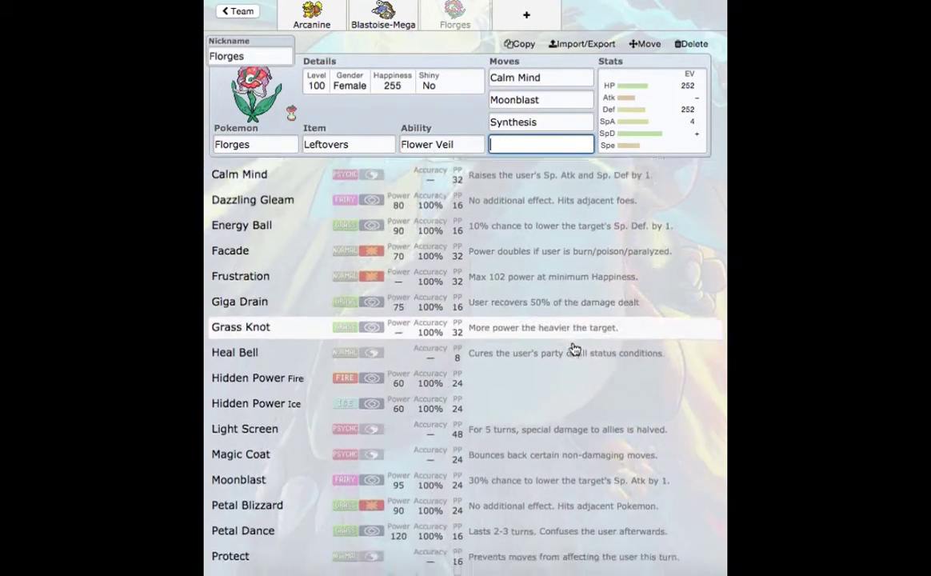
scroll(574, 342, "down", 7)
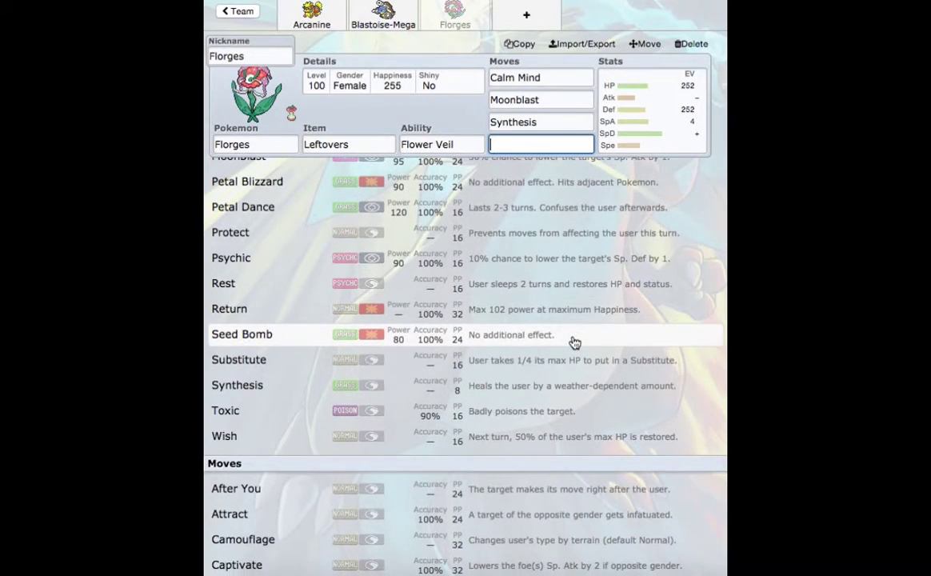
scroll(574, 342, "up", 8)
scroll(574, 343, "up", 9)
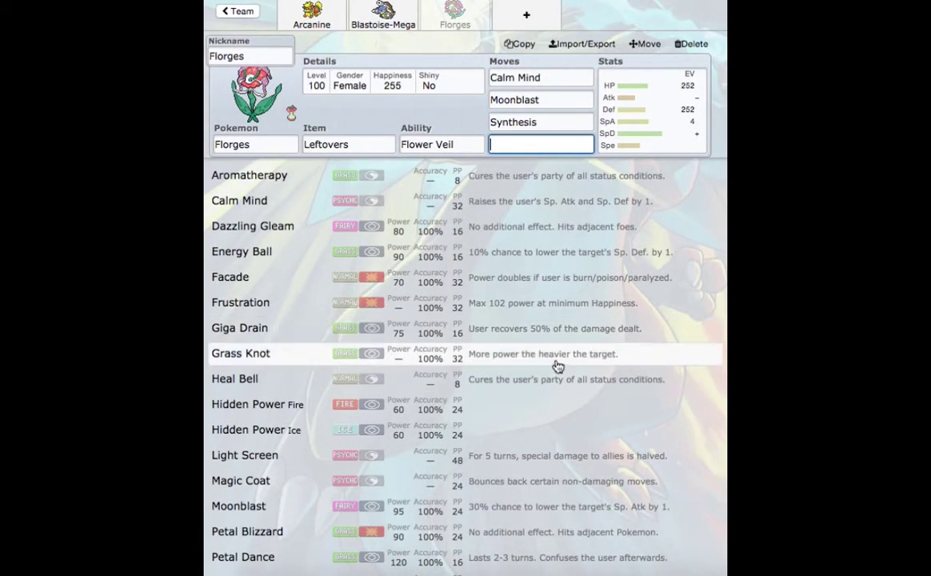
left_click(548, 364)
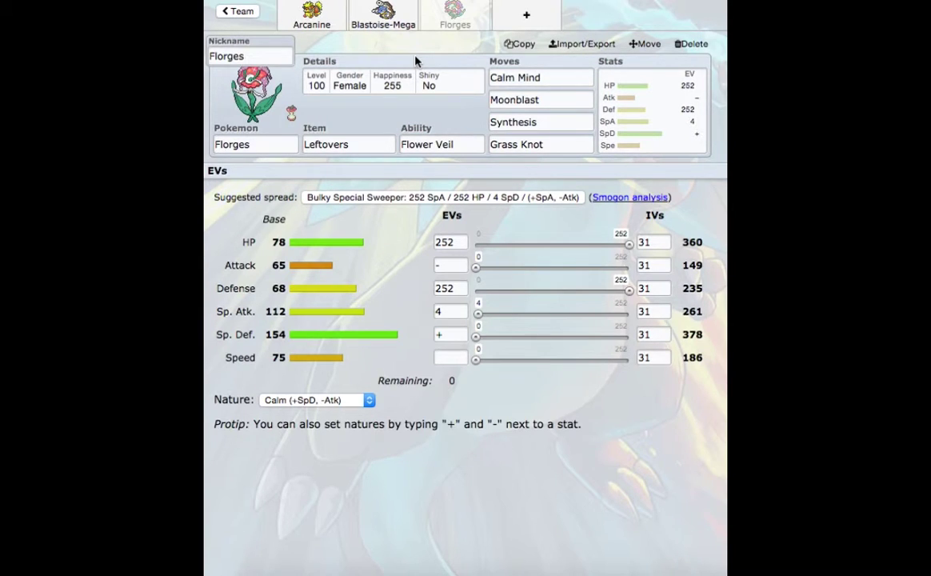
- Add Krookodile as the fourth team member by searching for ground types, and open its EV details
left_click(552, 21)
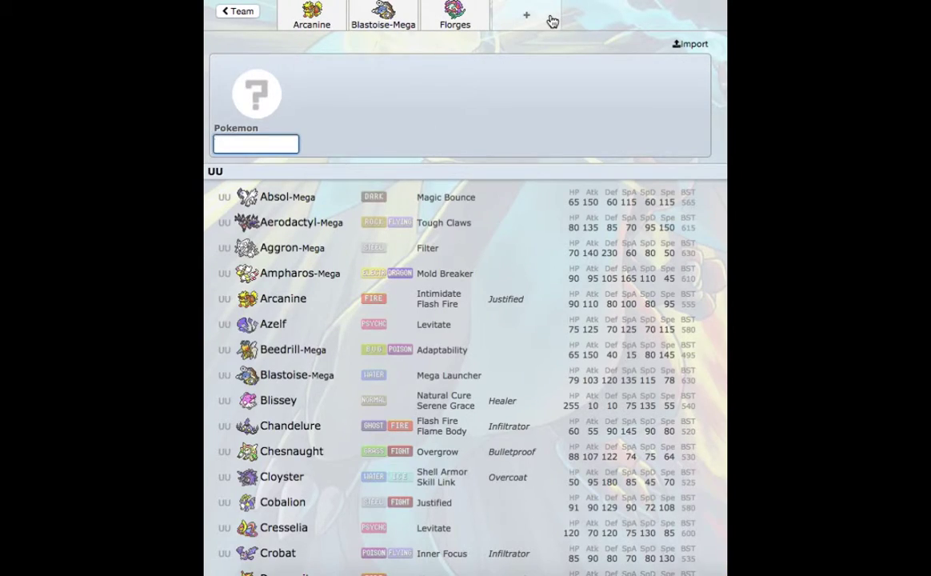
type("groun")
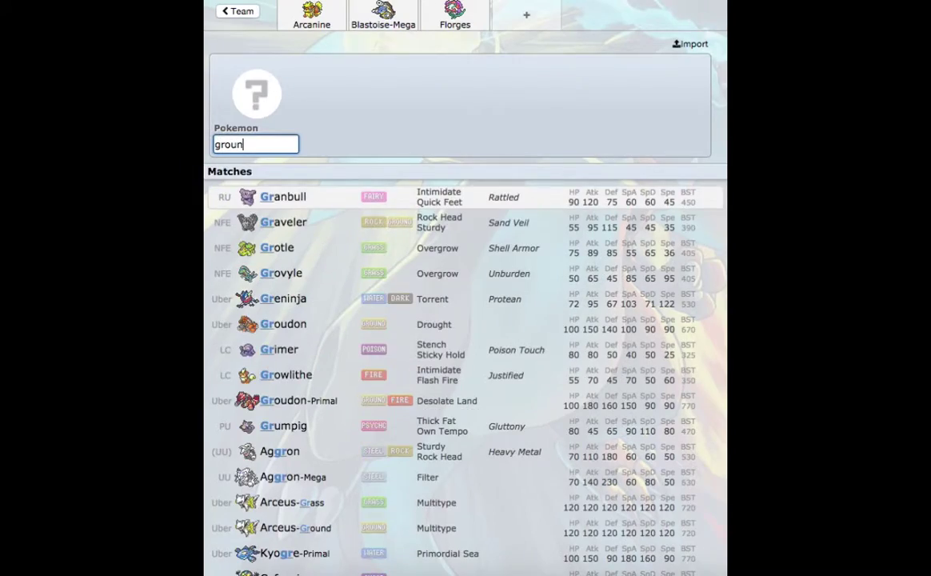
type("d")
scroll(447, 312, "down", 6)
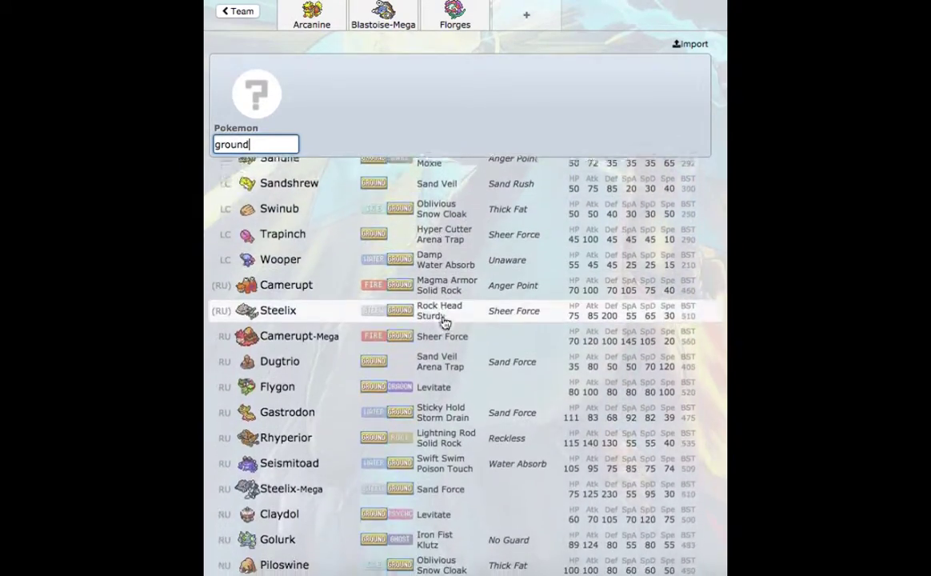
scroll(444, 320, "down", 10)
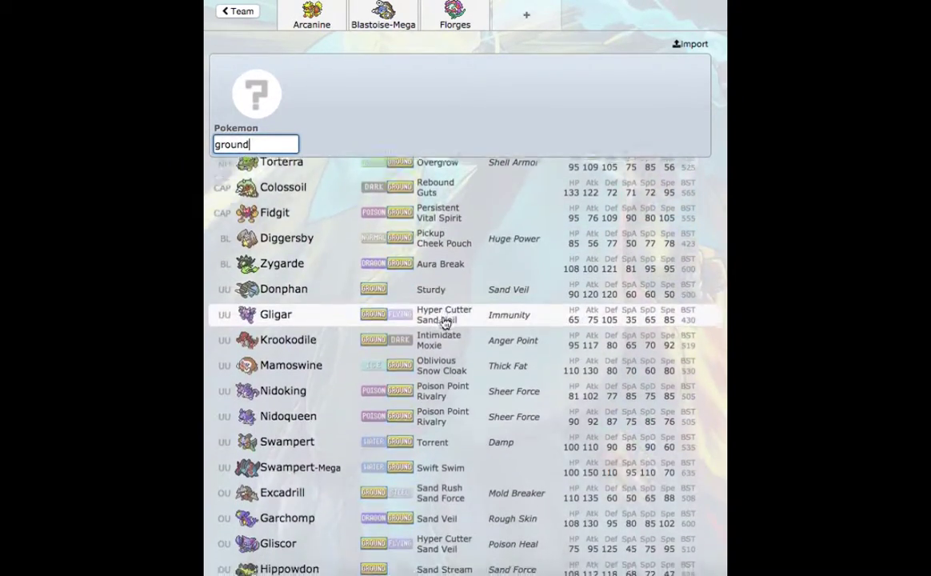
scroll(446, 322, "down", 4)
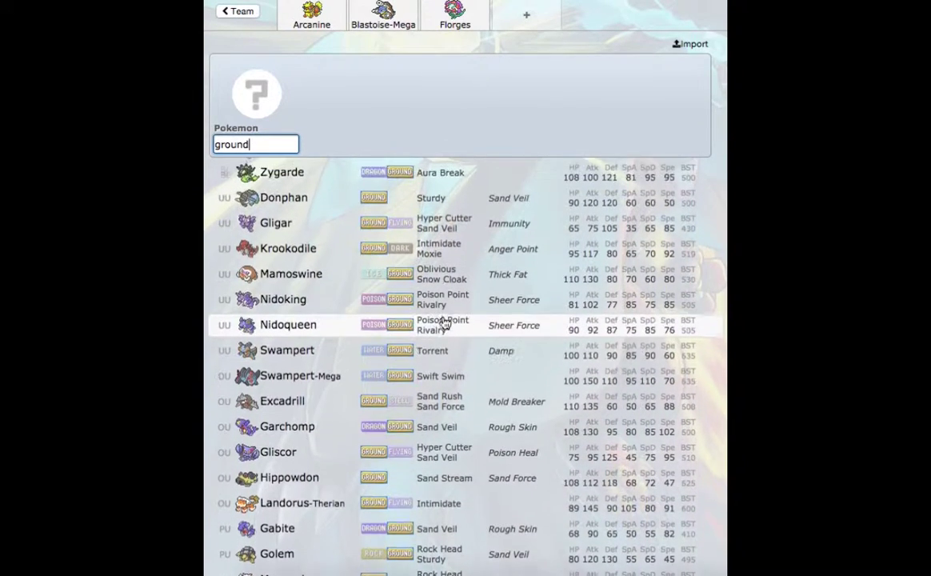
scroll(445, 323, "down", 1)
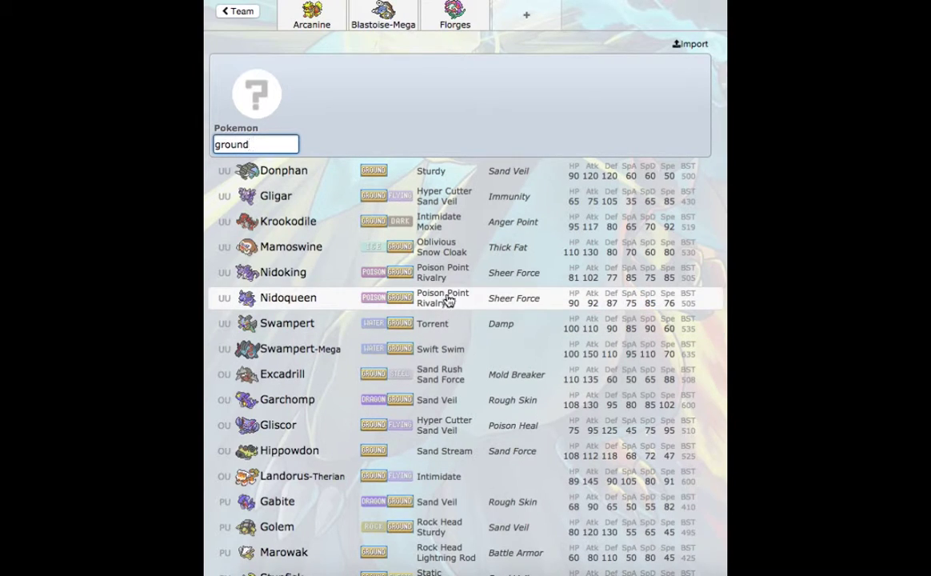
left_click(462, 237)
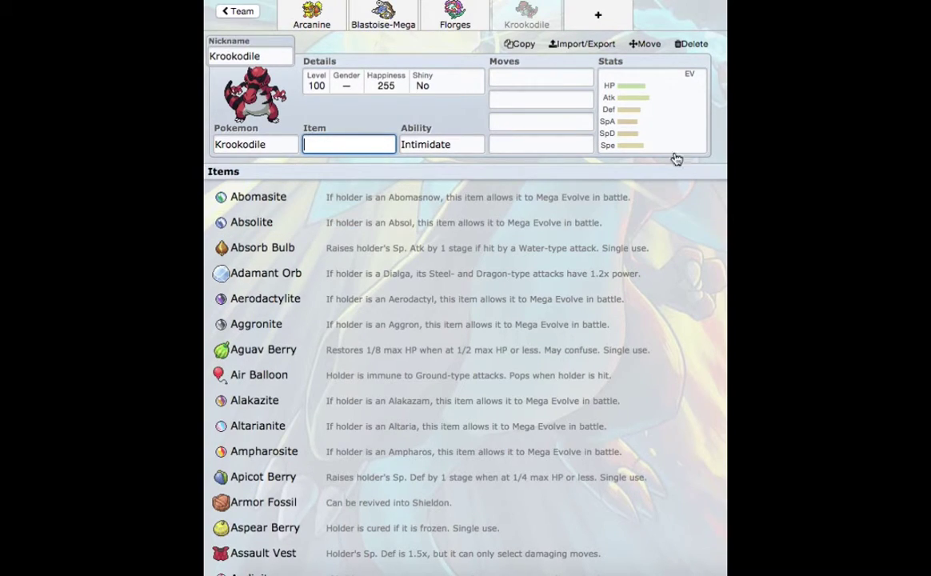
left_click(676, 121)
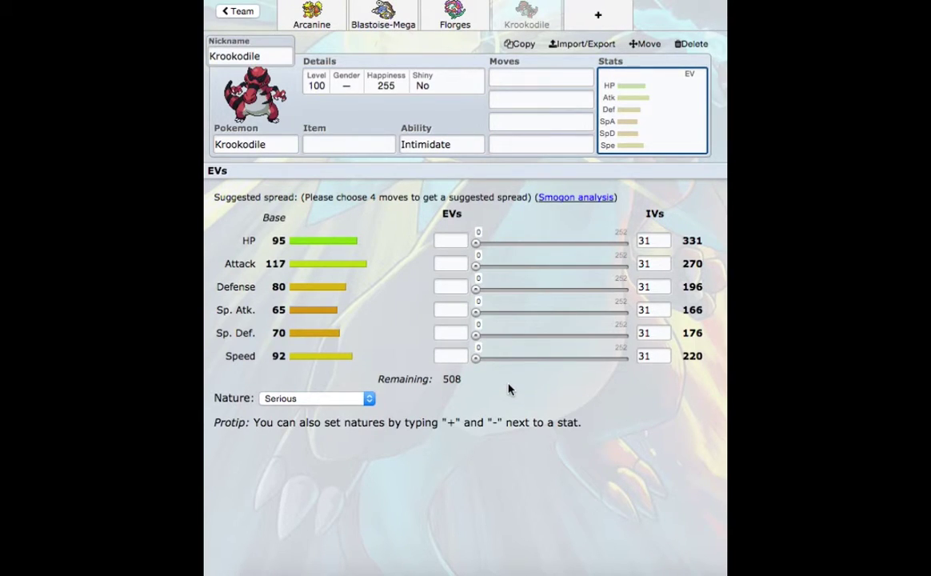
- Choose Knock Off as Krookodile's first move and Earthquake as its second move
left_click(534, 77)
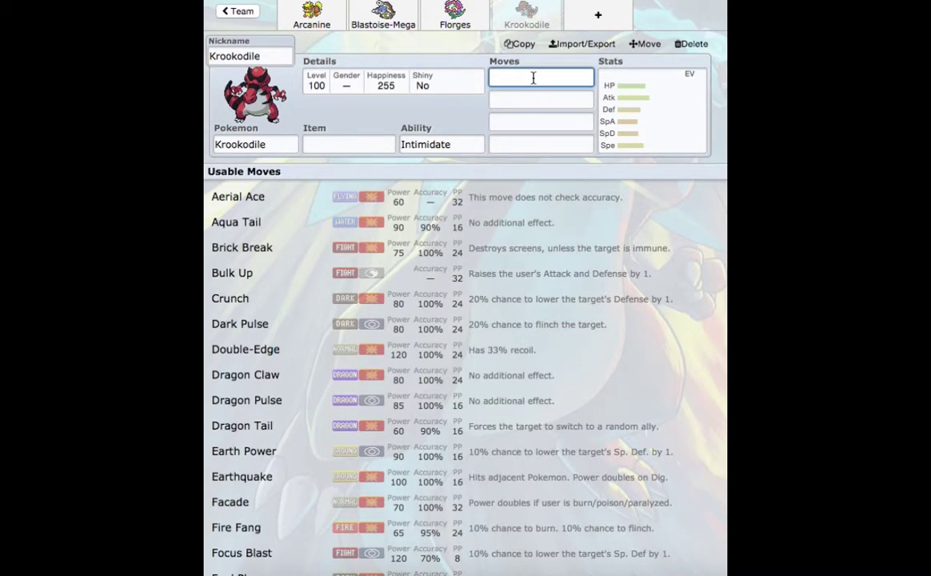
type("kno")
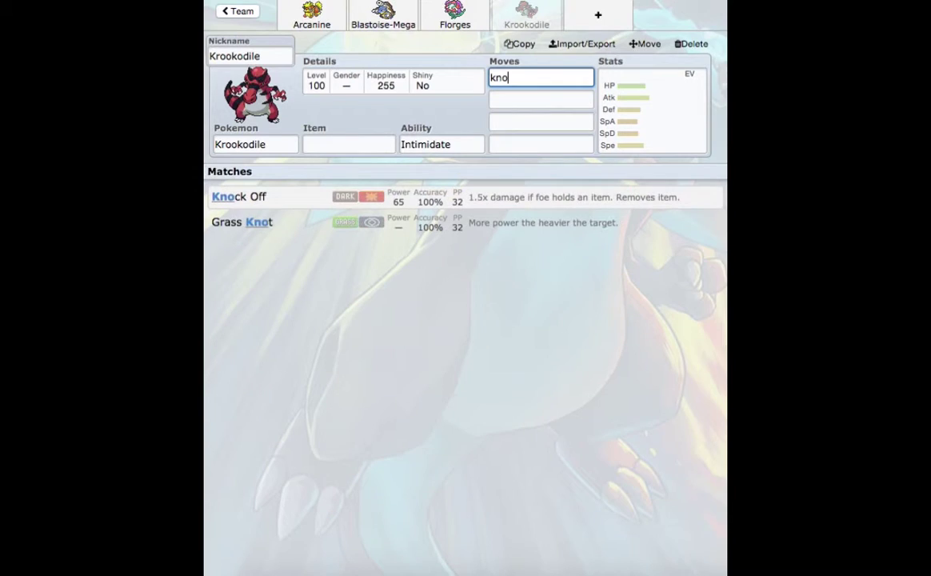
left_click(453, 206)
type("eart")
left_click(427, 227)
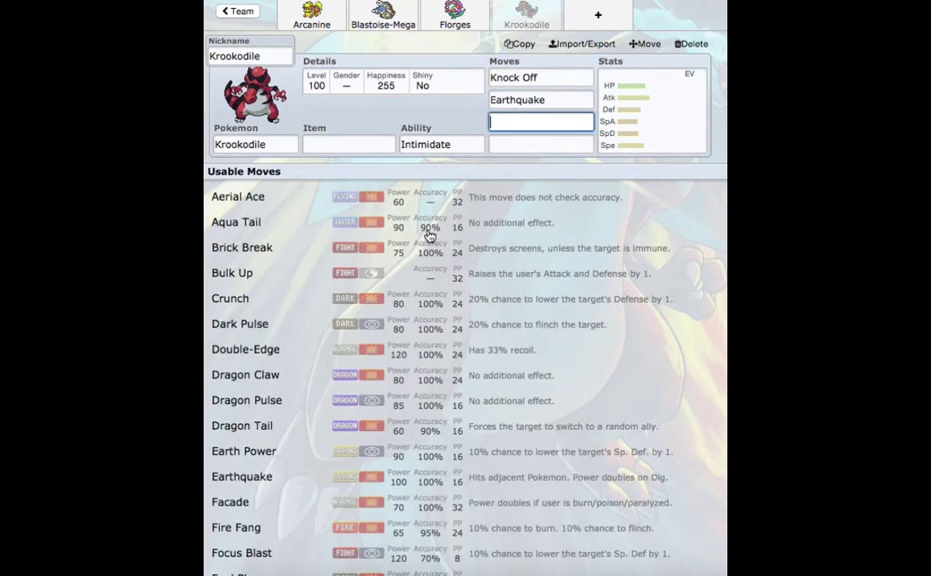
- Look through Krookodile's usable moves for a third move and check its base stats
scroll(547, 274, "down", 1)
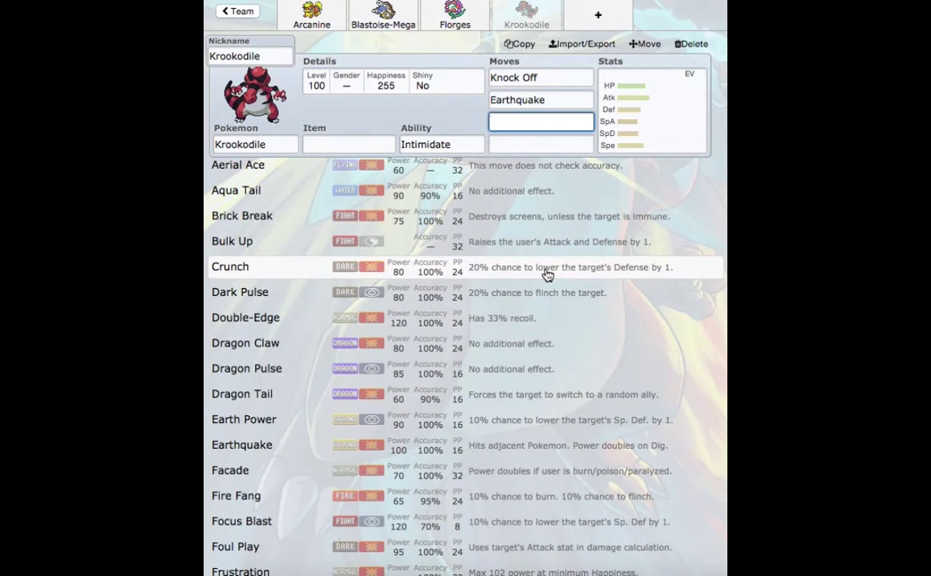
scroll(547, 275, "down", 6)
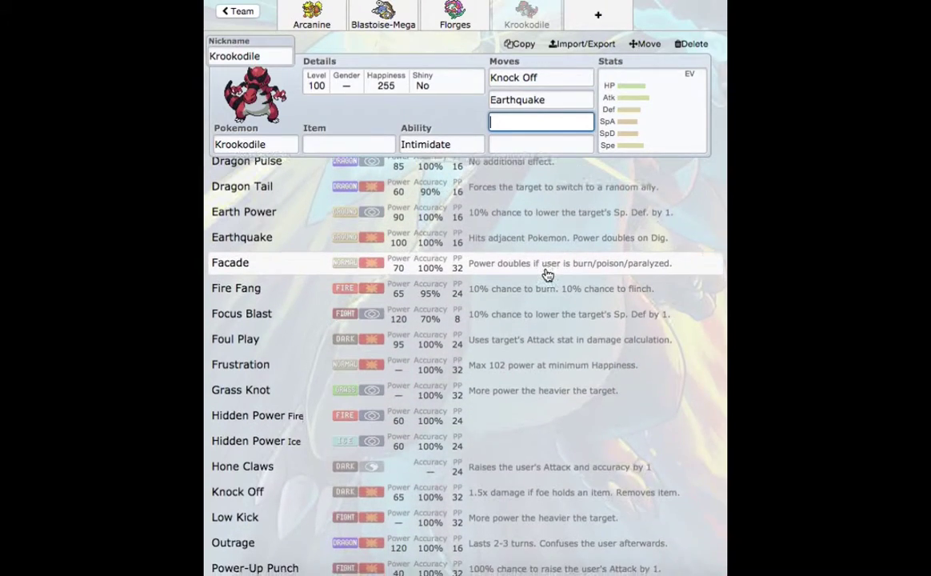
scroll(547, 274, "down", 6)
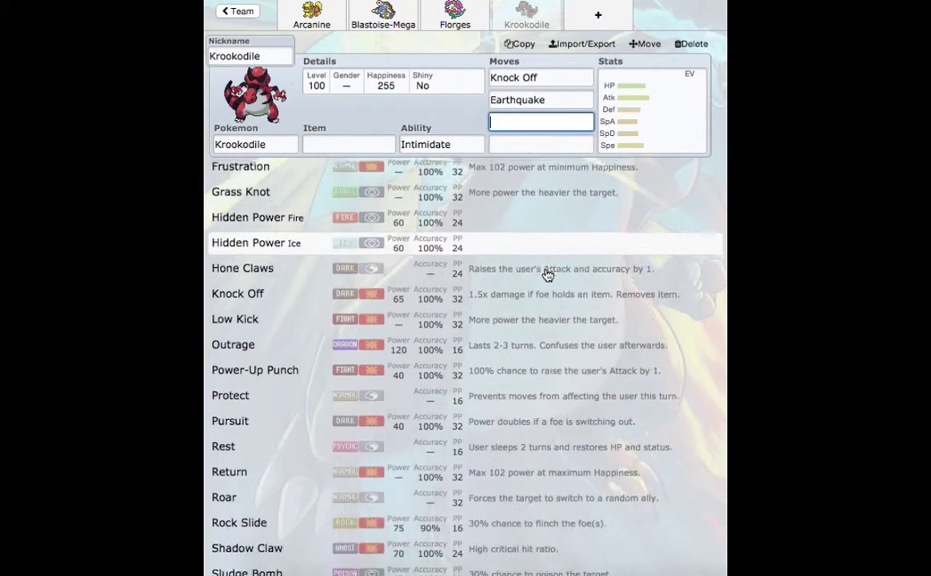
scroll(547, 274, "down", 3)
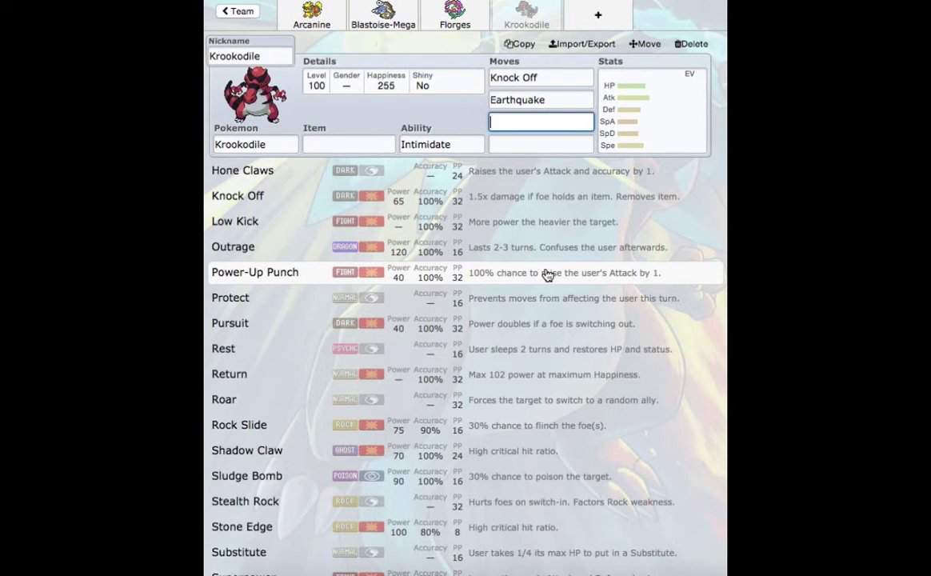
scroll(547, 275, "down", 3)
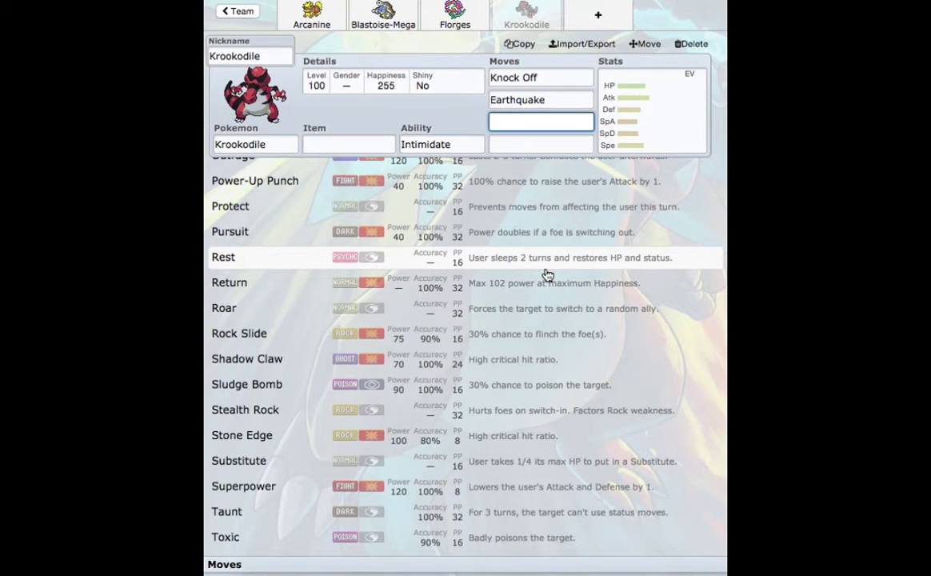
scroll(547, 274, "down", 2)
scroll(547, 274, "down", 2)
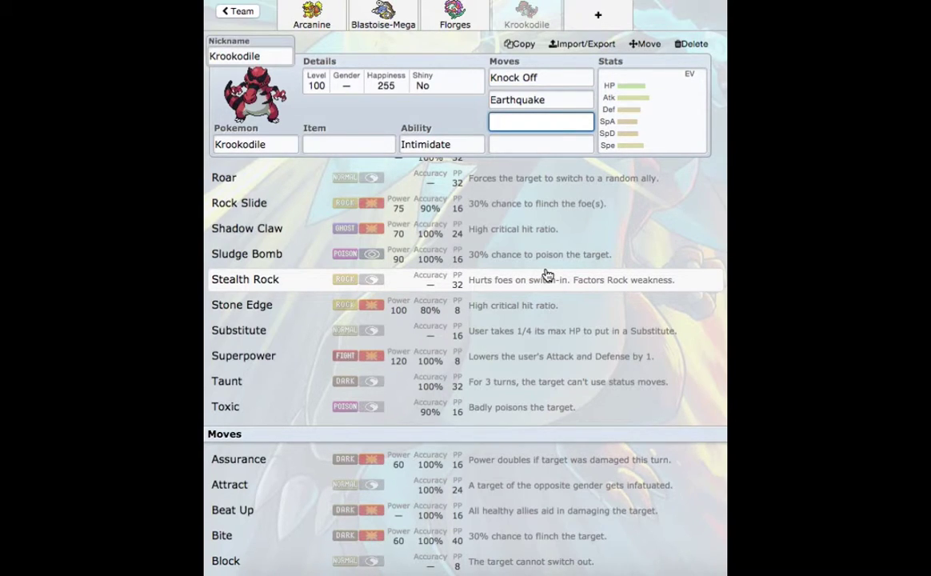
scroll(547, 274, "up", 2)
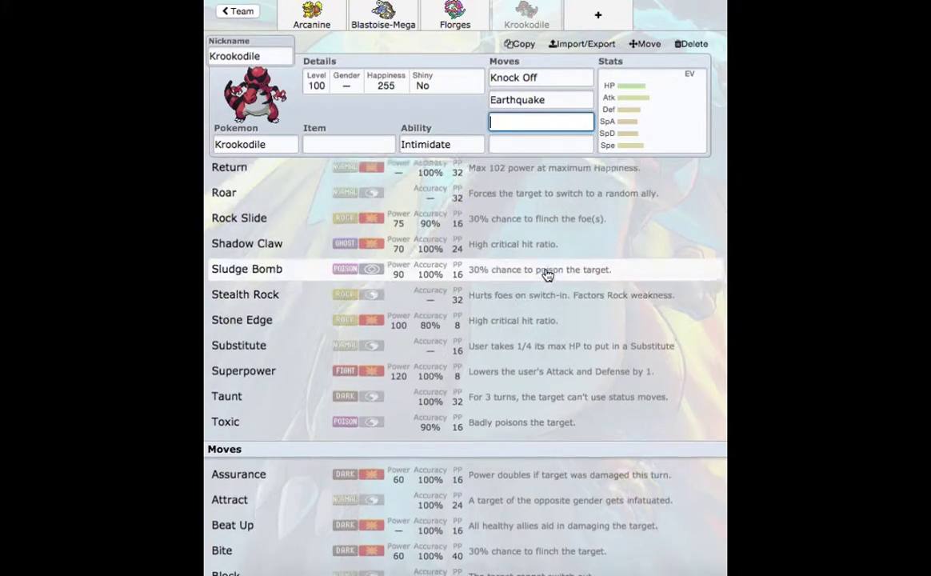
scroll(547, 274, "up", 2)
scroll(547, 274, "up", 3)
scroll(547, 274, "up", 3)
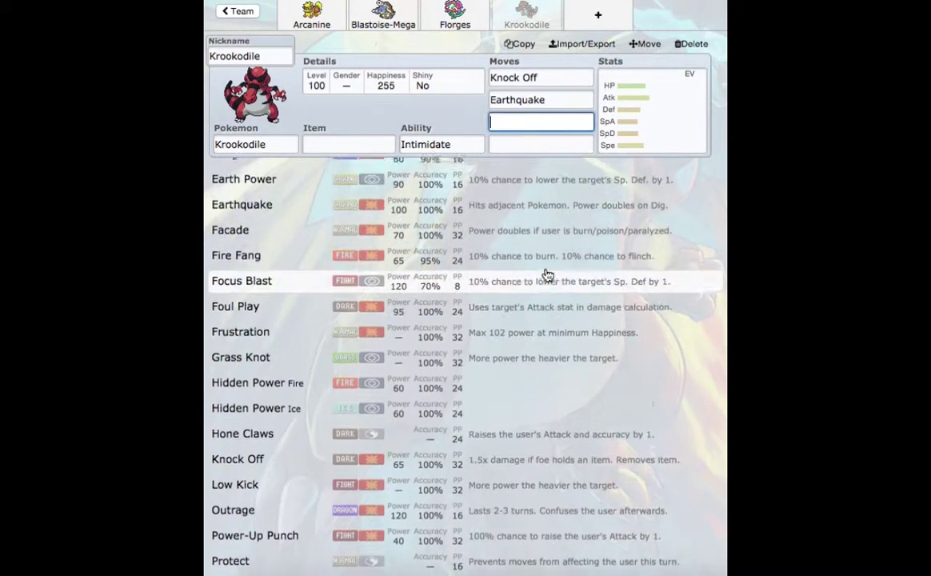
scroll(547, 274, "up", 6)
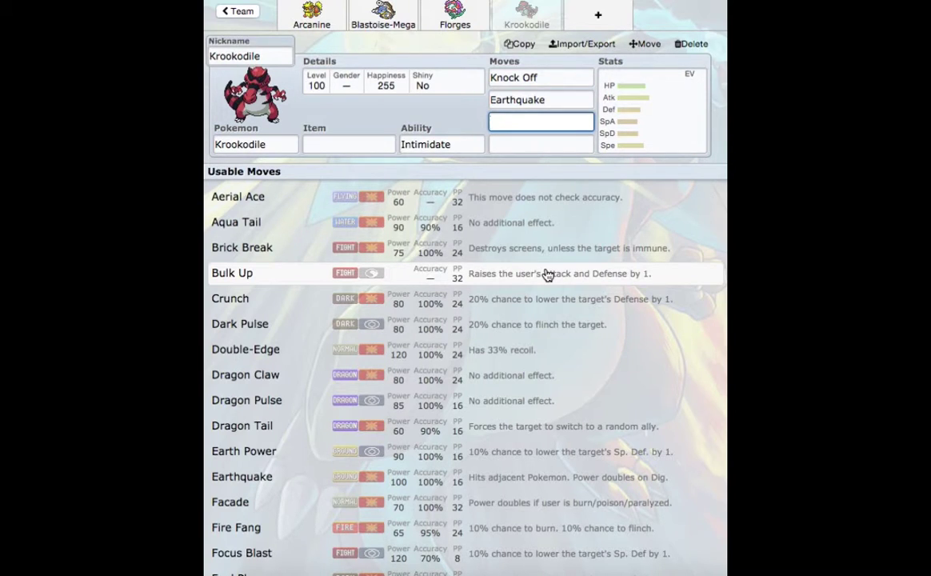
left_click(633, 143)
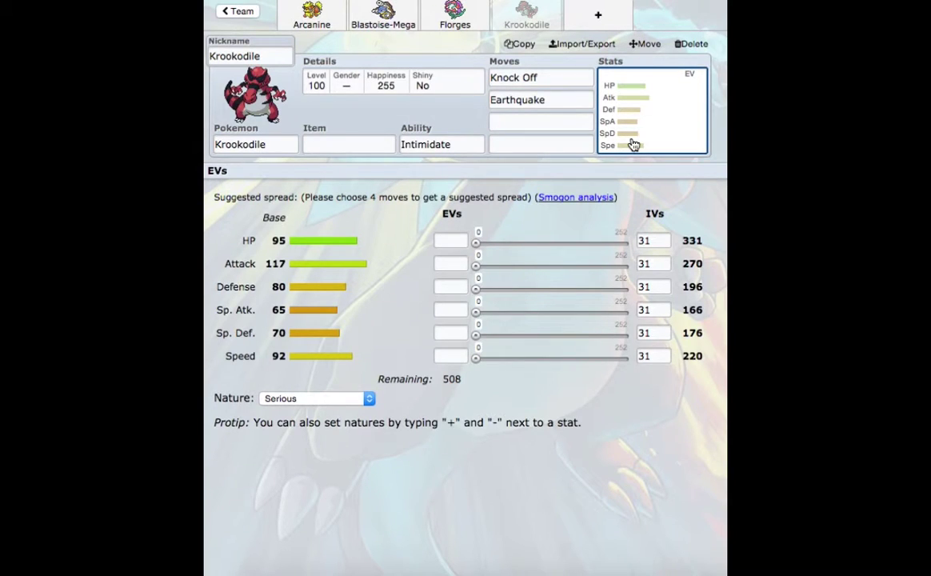
- Look through the usable moves again and choose Focus Blast as Krookodile's third move
left_click(566, 123)
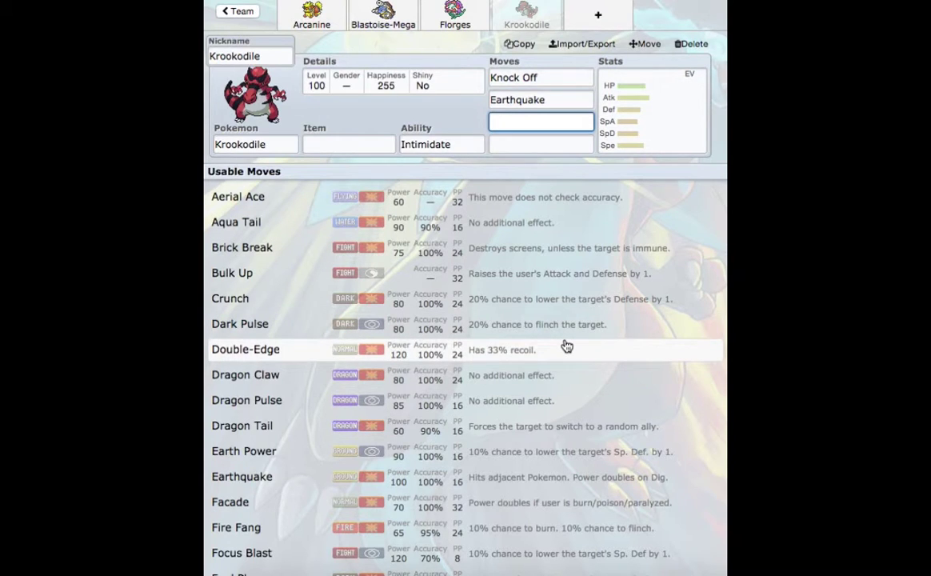
scroll(566, 345, "down", 5)
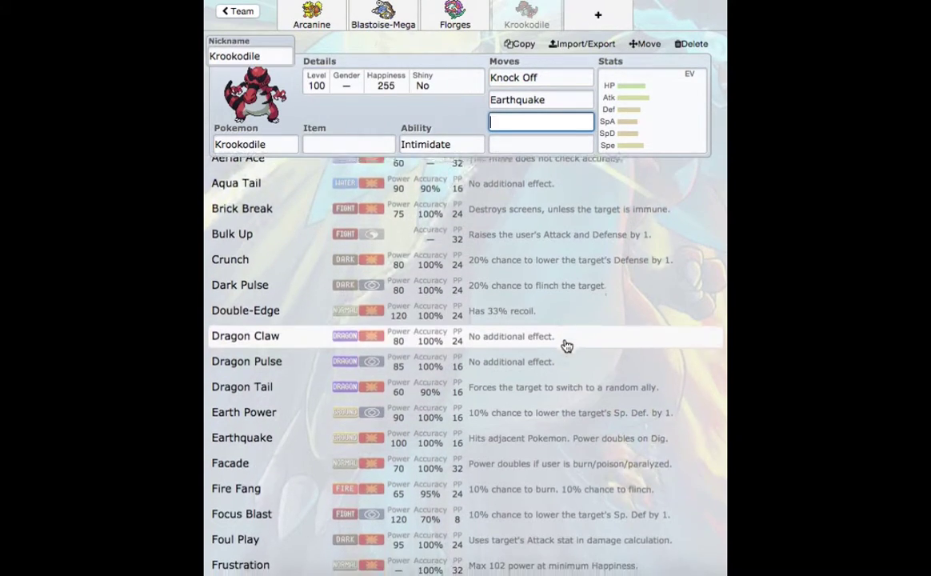
scroll(565, 345, "down", 1)
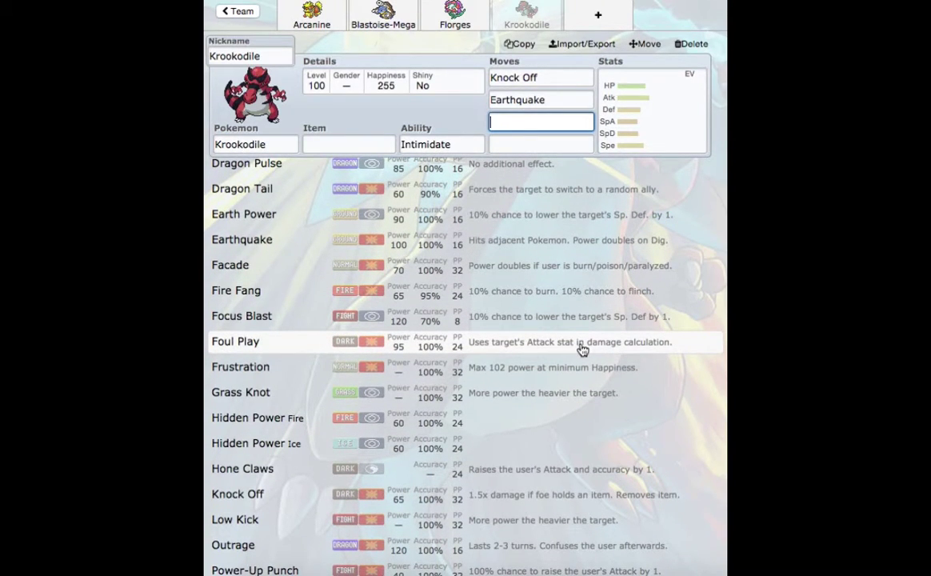
scroll(581, 349, "down", 5)
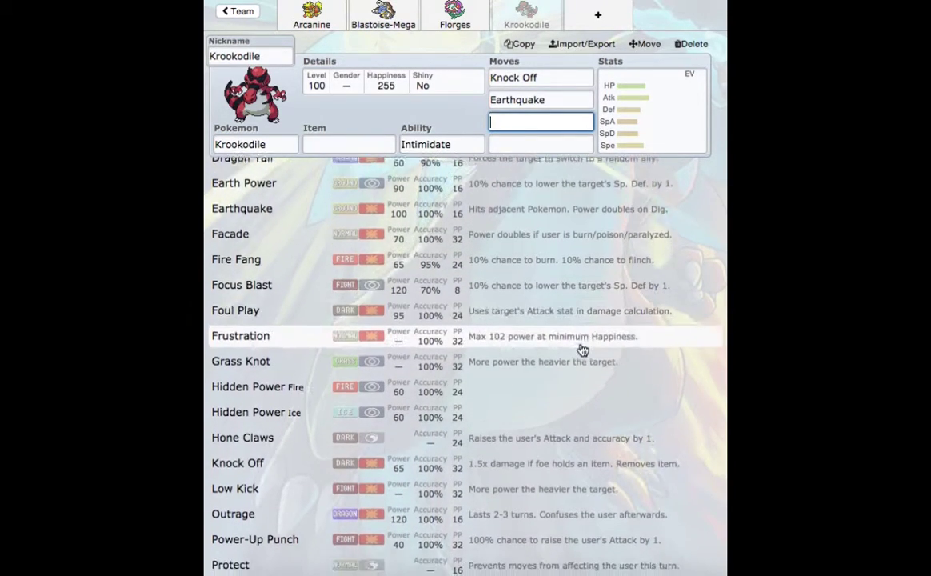
scroll(582, 350, "down", 1)
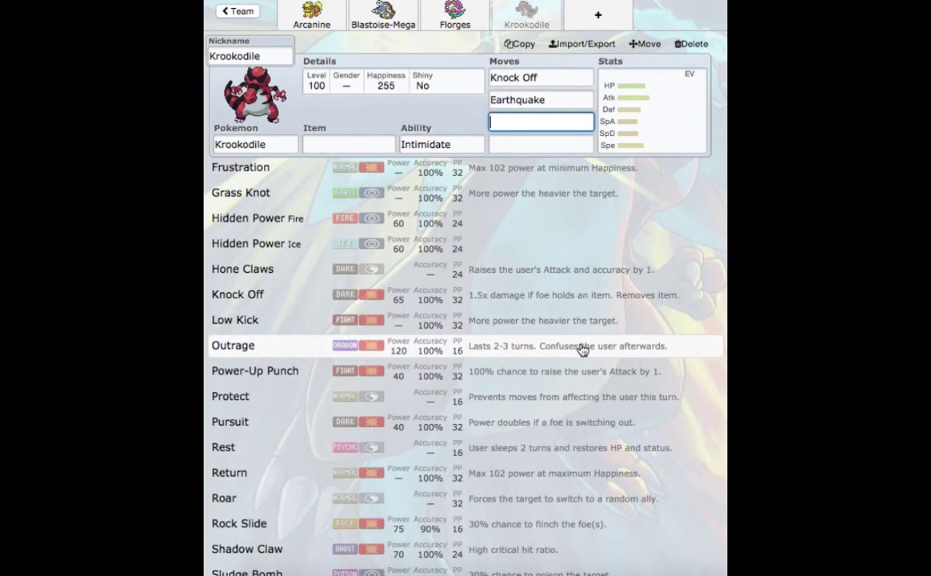
scroll(582, 350, "down", 2)
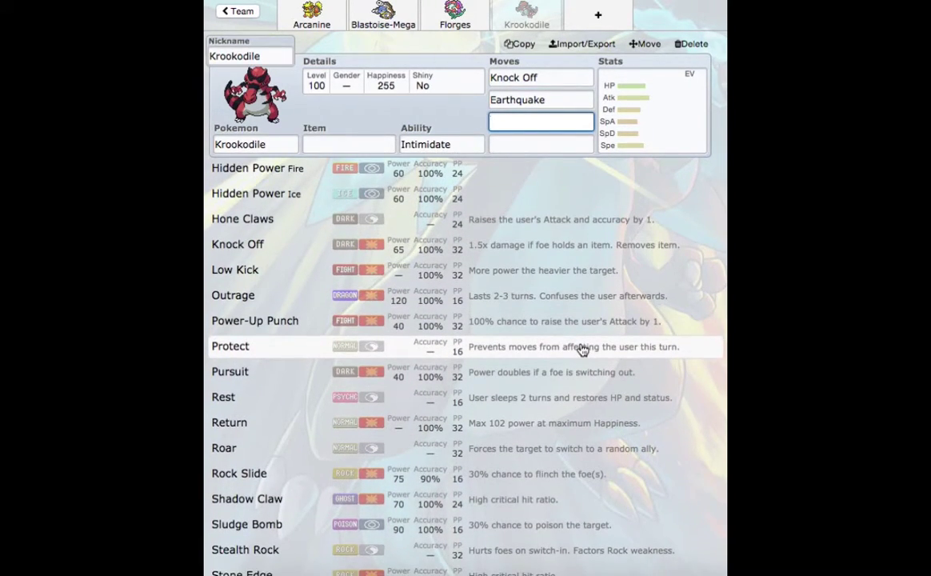
scroll(582, 350, "down", 6)
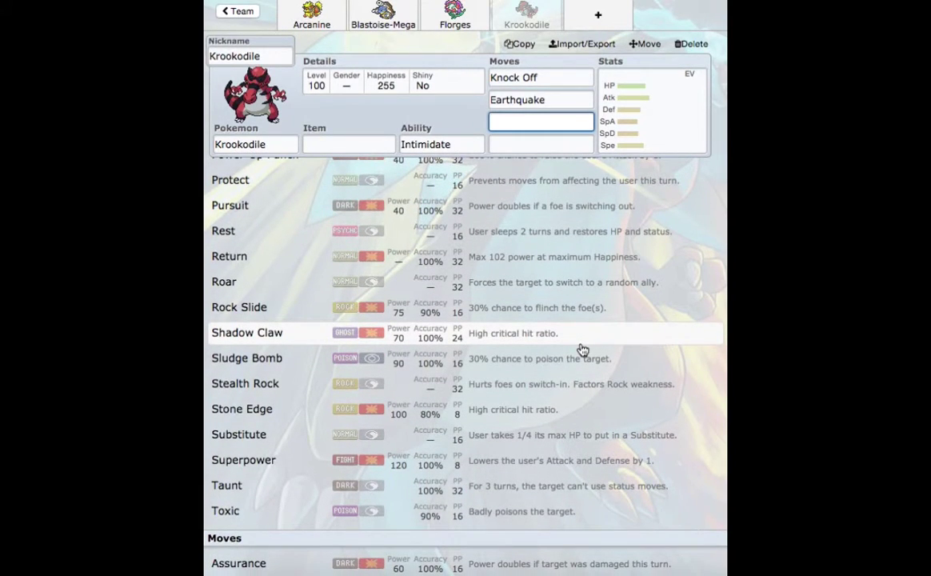
scroll(582, 349, "up", 6)
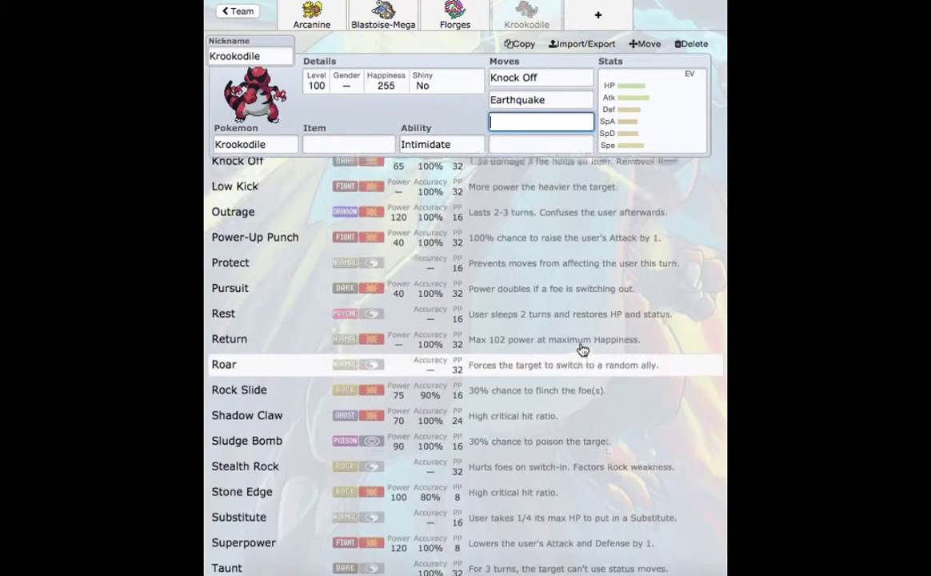
scroll(582, 350, "up", 4)
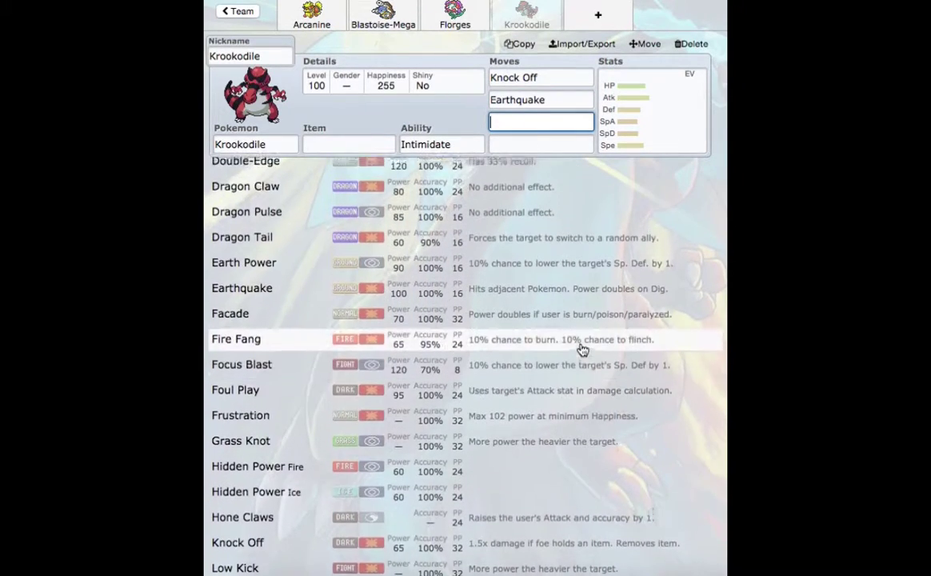
scroll(583, 350, "up", 3)
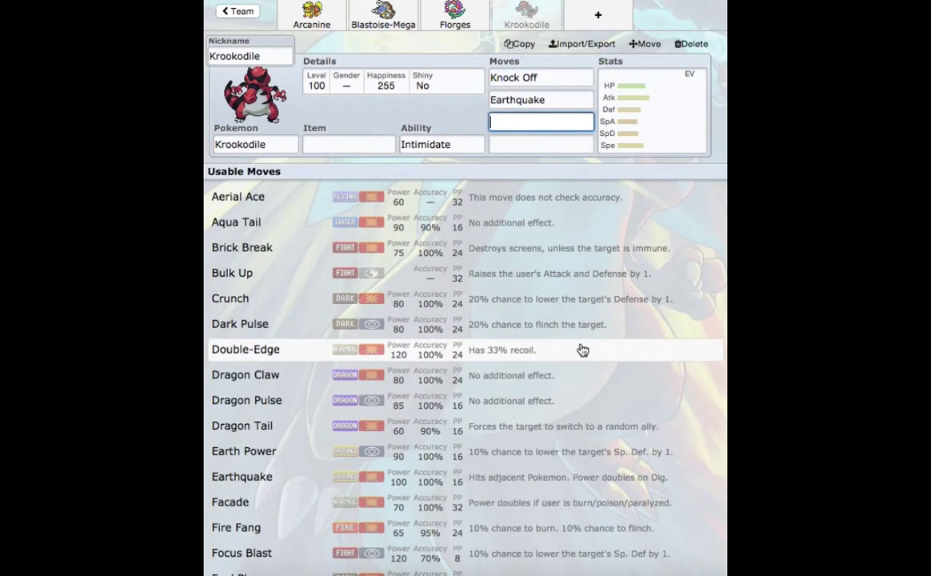
scroll(582, 350, "down", 5)
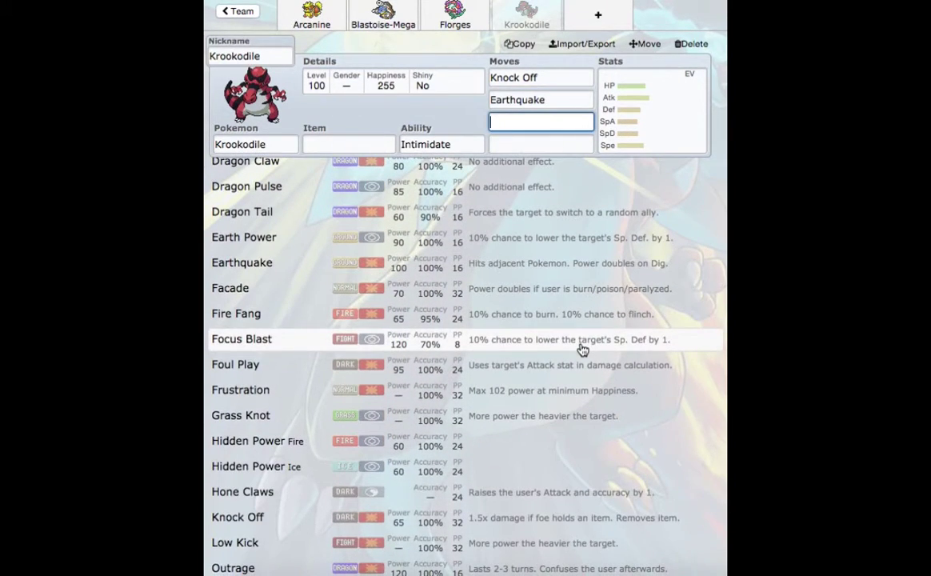
left_click(582, 349)
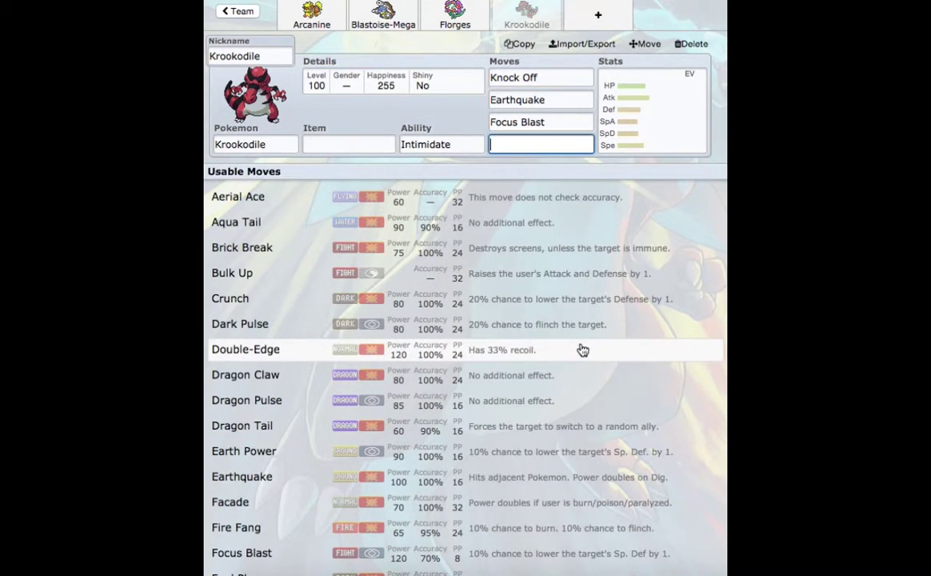
- Choose Outrage as Krookodile's fourth move
scroll(523, 468, "down", 6)
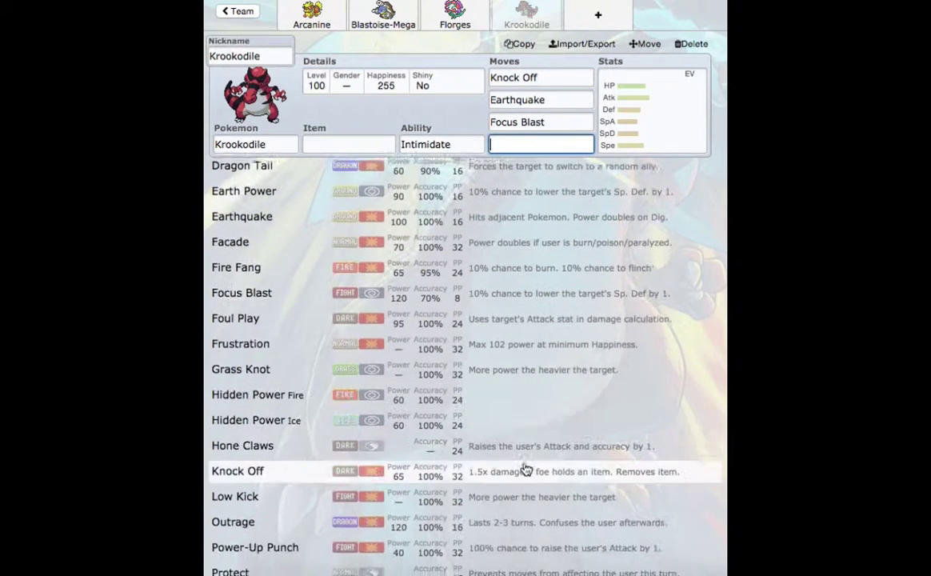
scroll(524, 468, "down", 1)
left_click(574, 486)
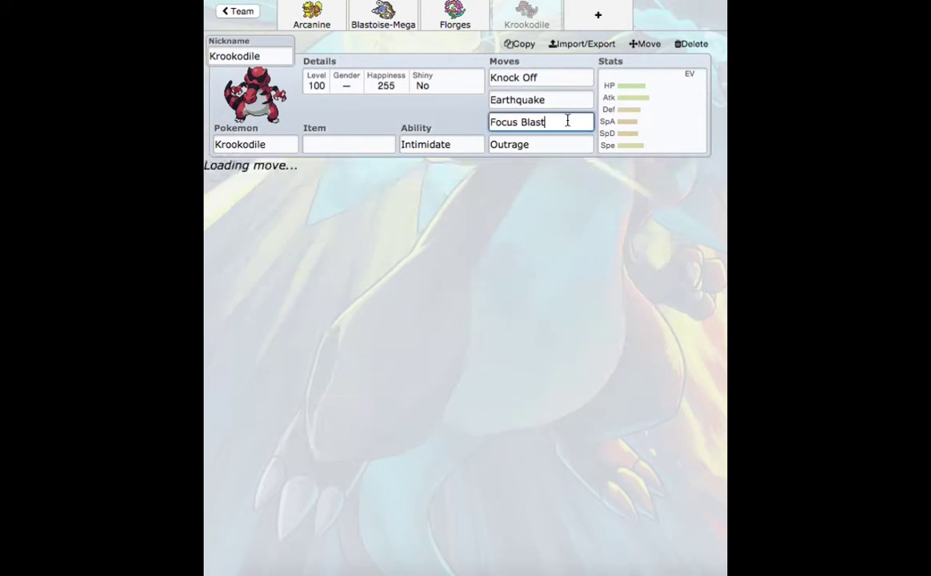
- Clear Focus Blast from Krookodile's third move slot and search for ground moves
left_click(567, 120)
key("BackSpace")
key("BackSpace")
key("BackSpace")
key("BackSpace")
key("BackSpace")
key("BackSpace")
key("BackSpace")
key("BackSpace")
key("BackSpace")
key("BackSpace")
key("BackSpace")
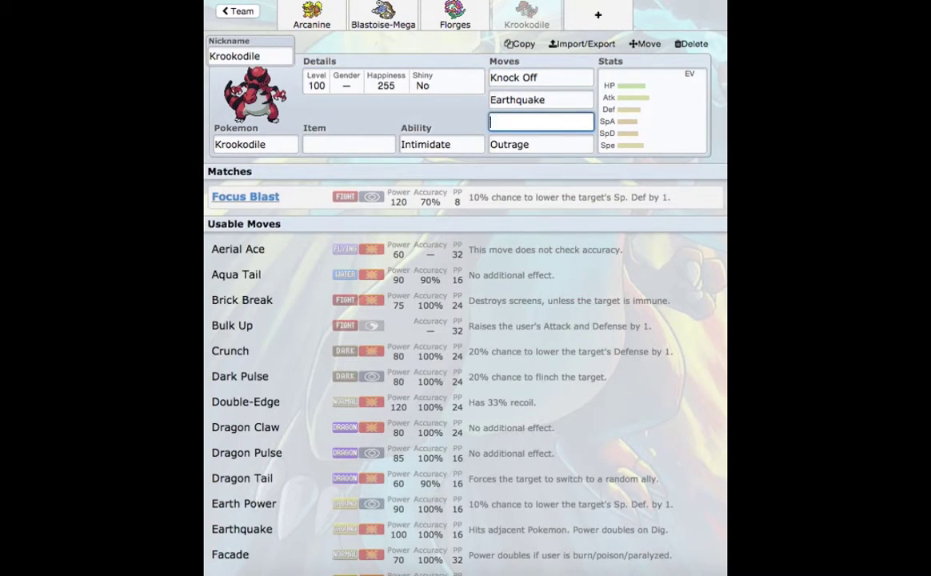
type("ground")
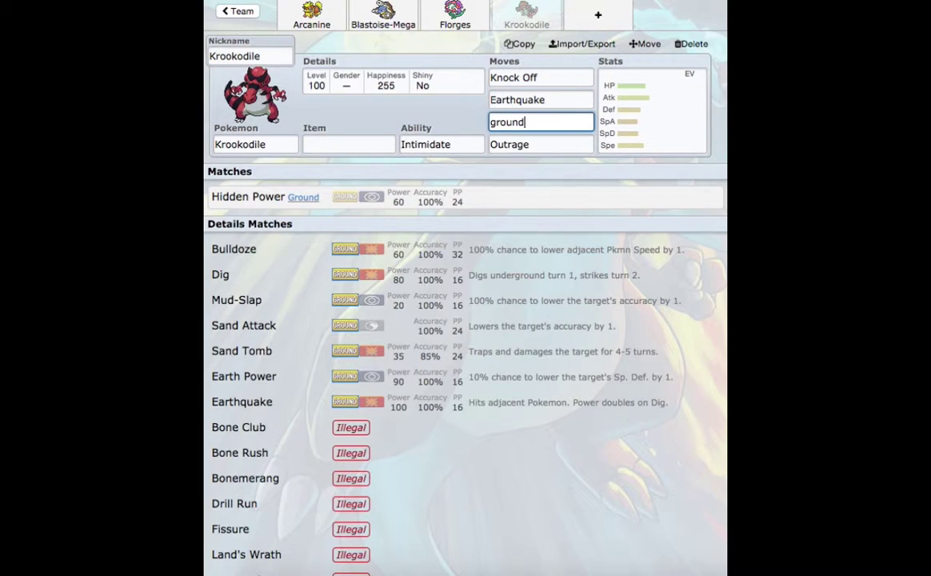
- Search for dark moves instead and choose Crunch as Krookodile's third move
key("BackSpace")
key("BackSpace")
key("BackSpace")
key("BackSpace")
key("BackSpace")
key("BackSpace")
type("dark")
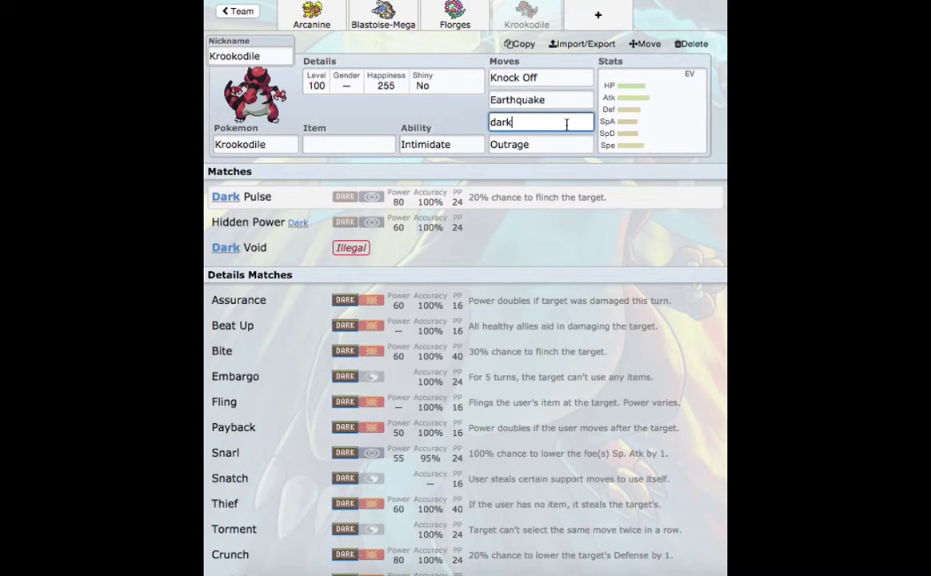
scroll(587, 364, "down", 5)
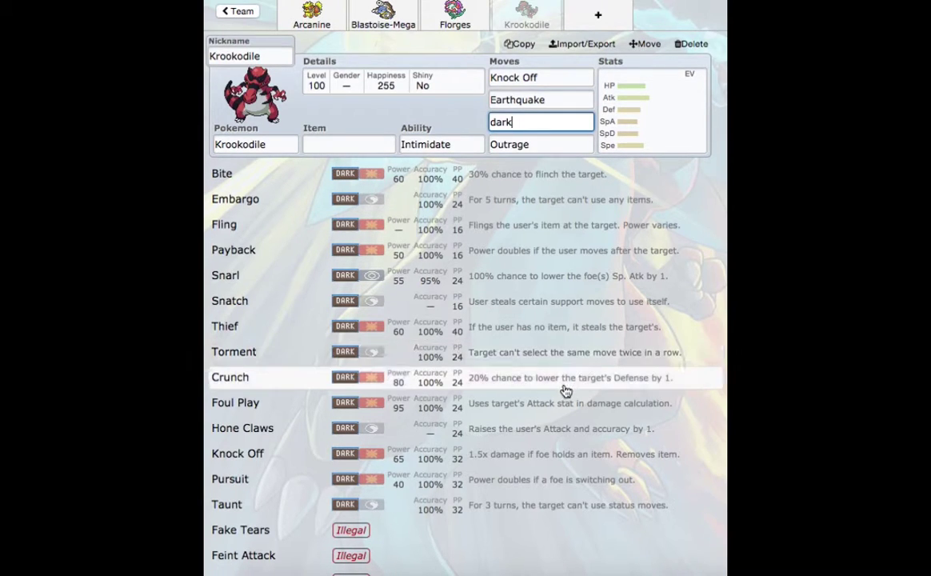
left_click(565, 390)
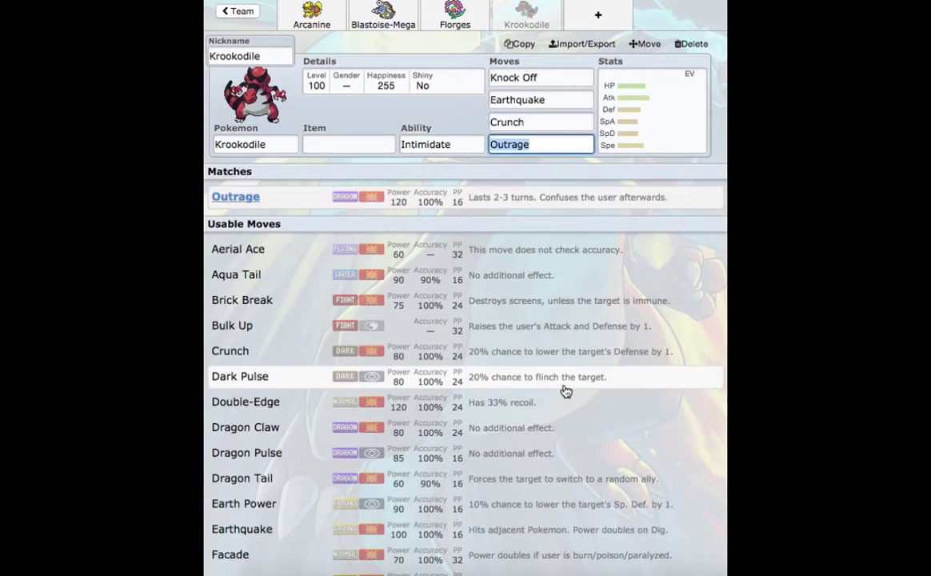
- Set Krookodile's Speed EVs to 252 and give it the Jolly nature, raising Speed and lowering Sp. Atk
left_click(660, 125)
left_click_drag(475, 360, 644, 363)
left_click(457, 357)
type("+")
left_click(453, 310)
type("-")
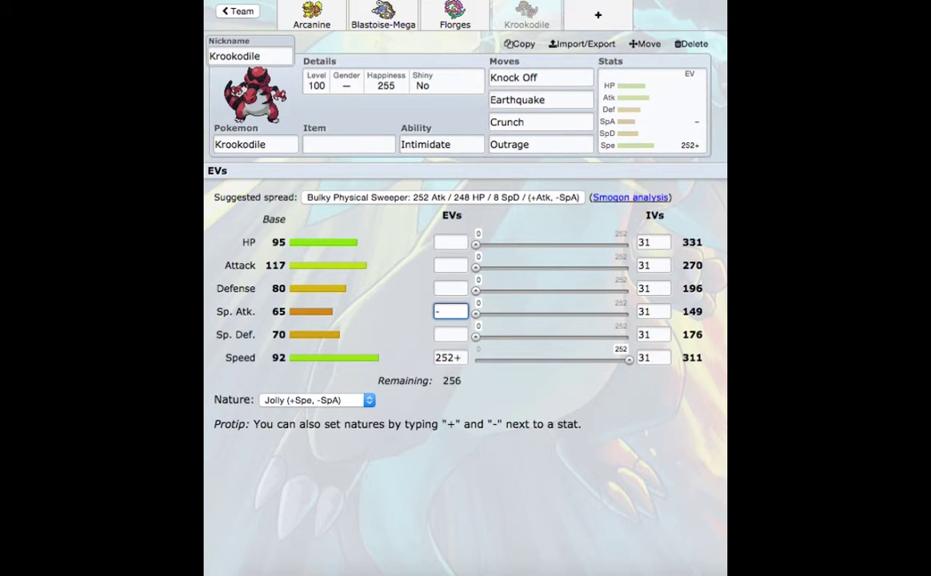
- Review the EV spreads of the other team members Florges, Blastoise-Mega and Arcanine
left_click(438, 23)
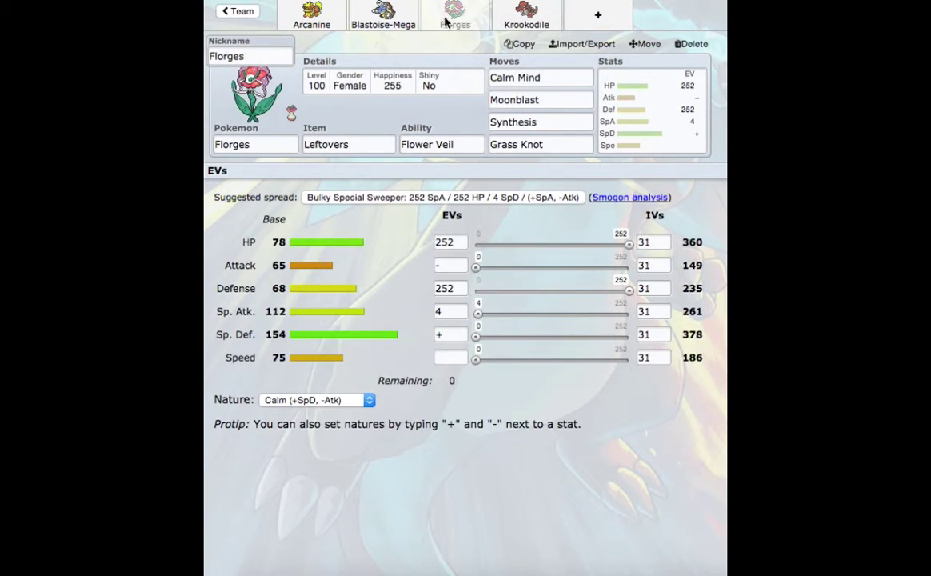
left_click(388, 22)
left_click(324, 24)
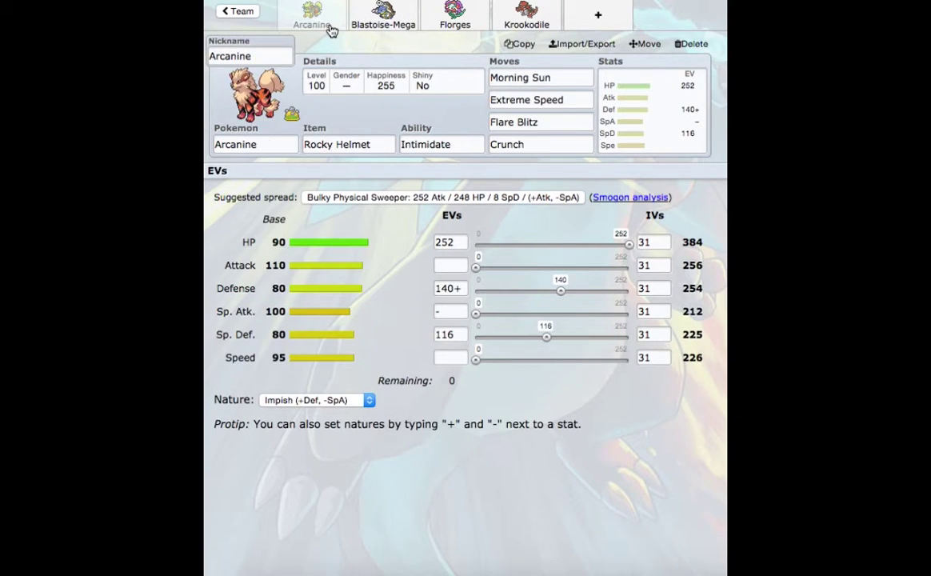
- Return to Krookodile and set its Attack EVs to 252 and HP EVs to 4
left_click(541, 25)
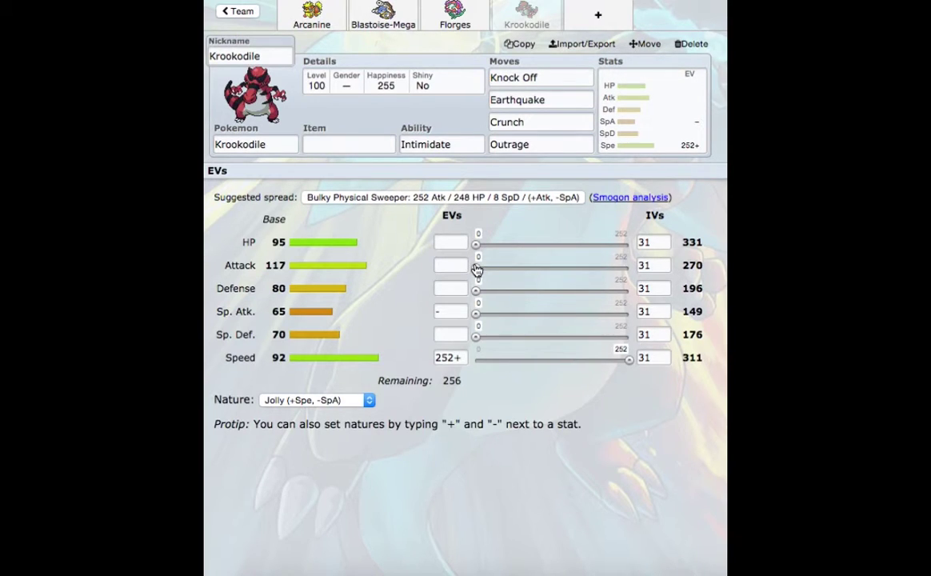
left_click_drag(476, 270, 629, 269)
left_click_drag(475, 248, 478, 247)
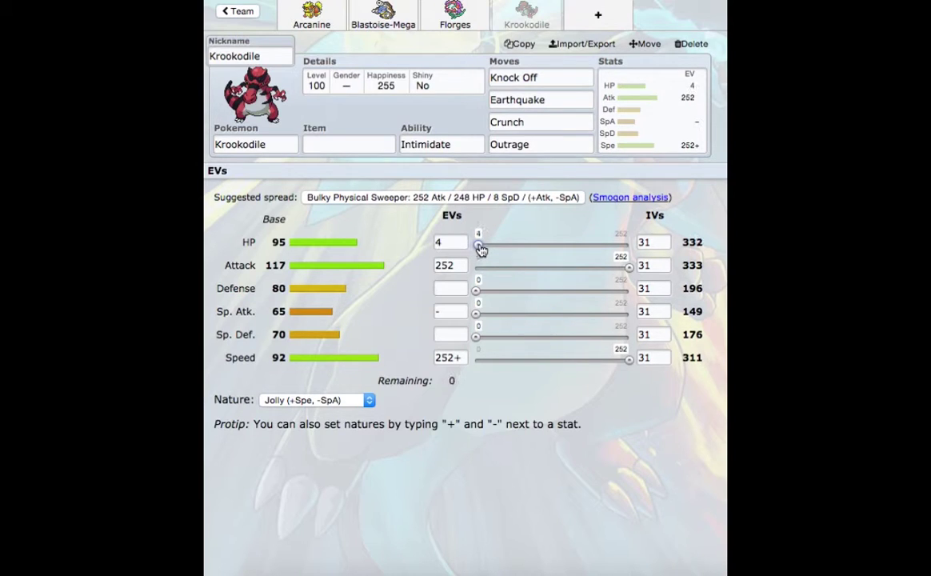
left_click(459, 359)
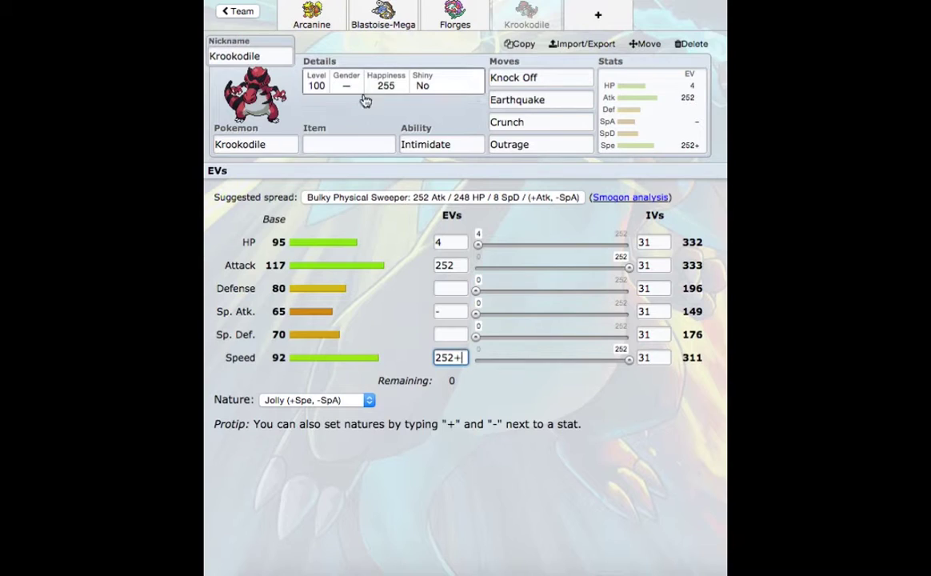
- Give Krookodile the Choice Band as its held item
left_click(357, 146)
type("choic")
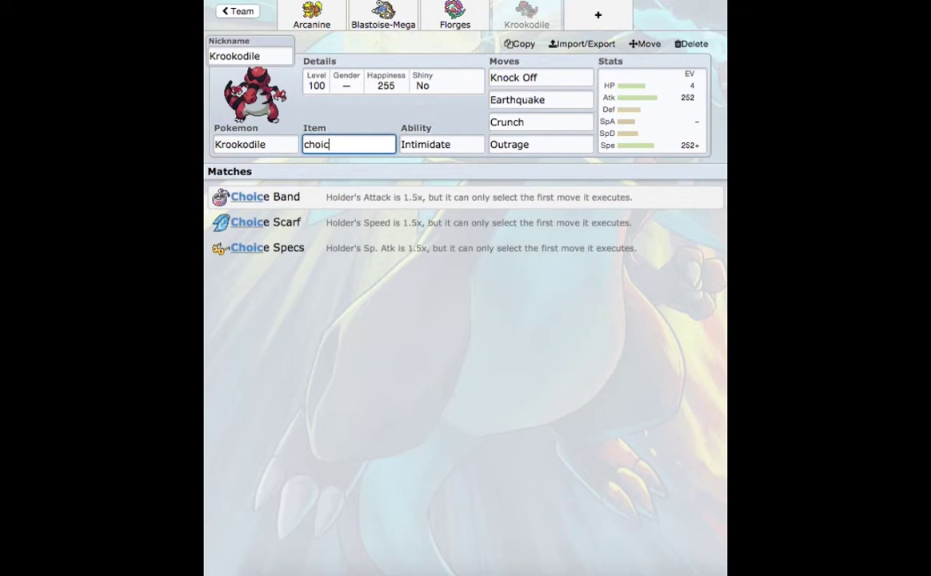
left_click(336, 198)
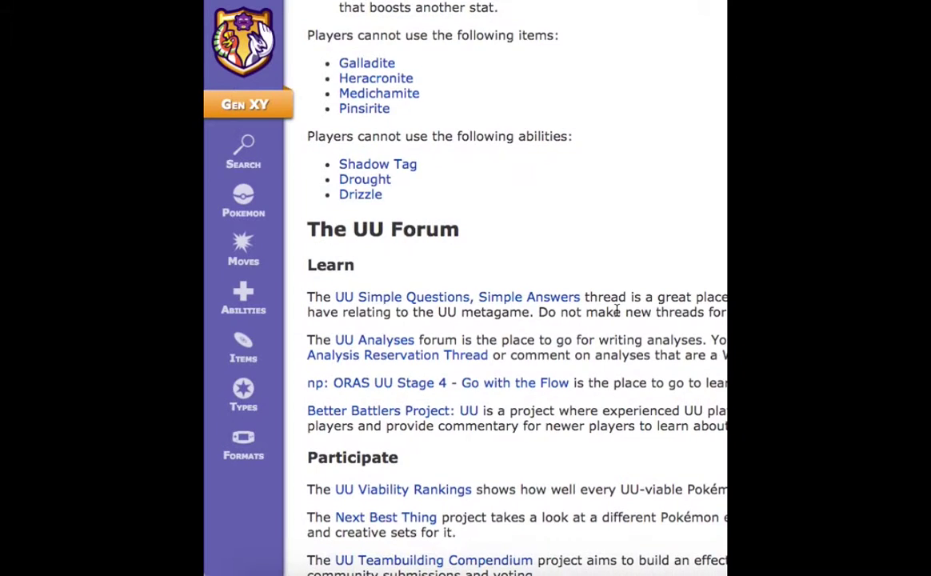
- Switch to Smogon's UU page and examine its full Pokemon list, comparing types and abilities for the next team member
scroll(623, 308, "down", 10)
scroll(617, 315, "down", 4)
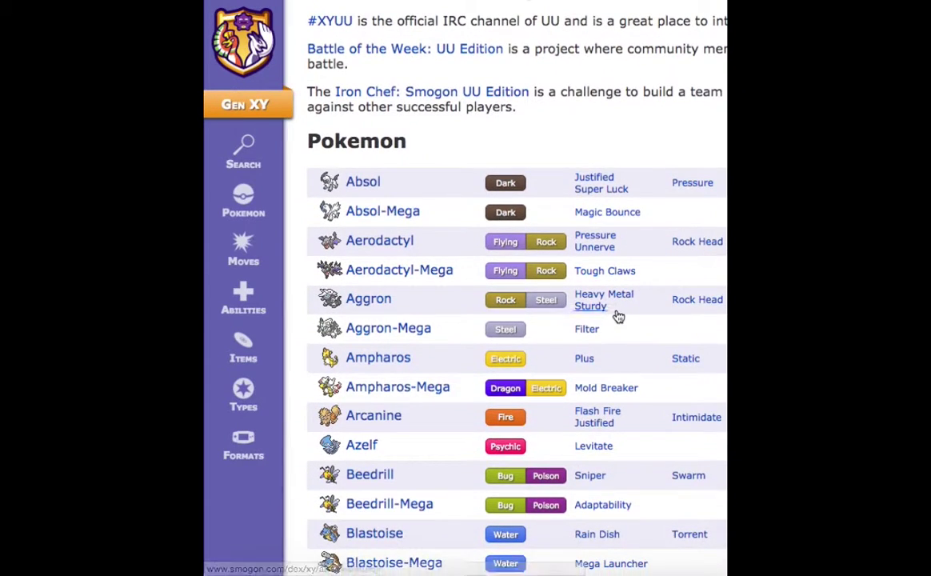
scroll(617, 315, "down", 1)
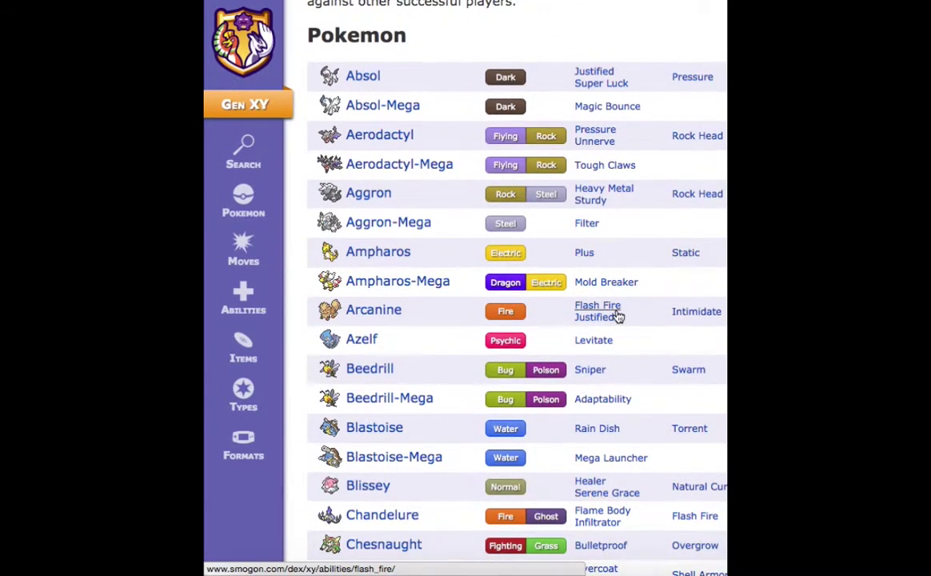
scroll(617, 315, "down", 2)
scroll(670, 381, "down", 2)
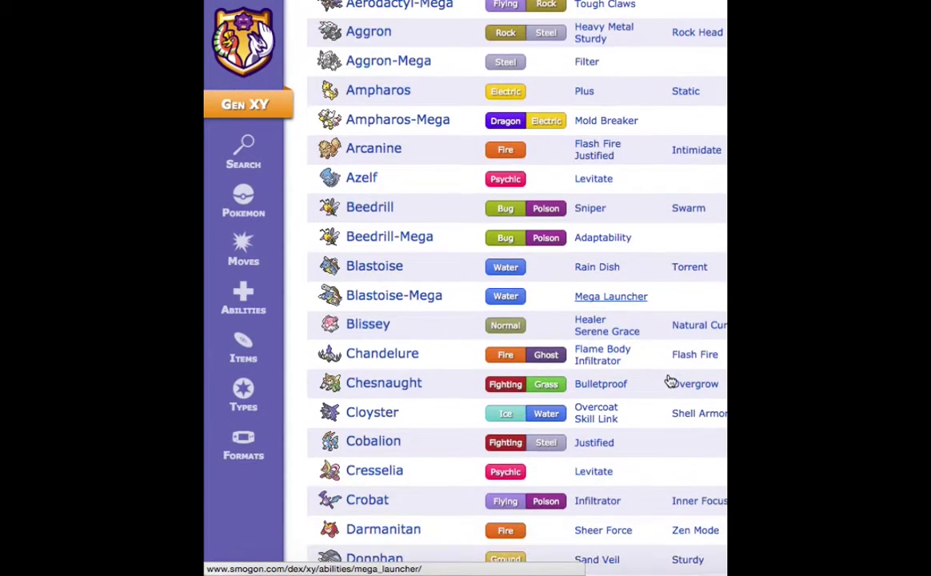
scroll(660, 489, "down", 6)
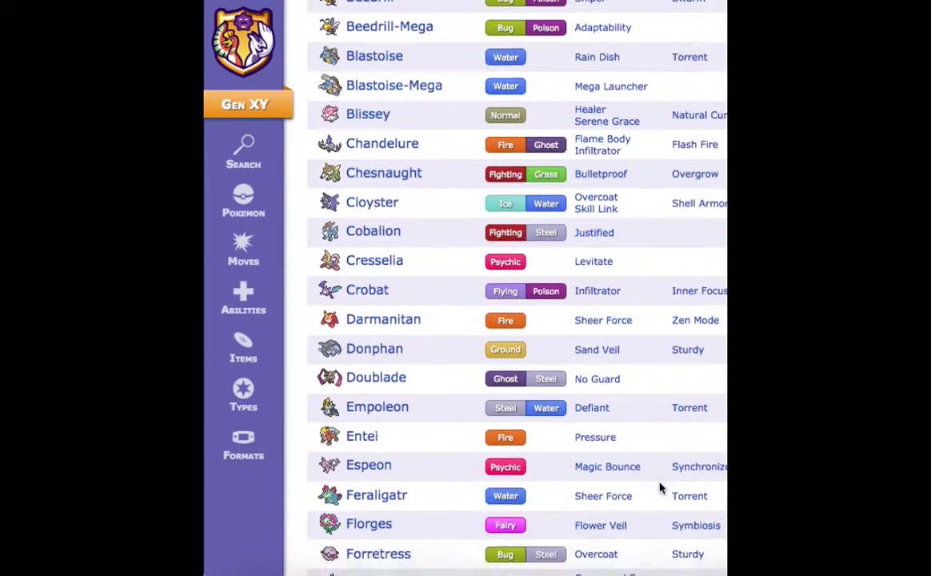
scroll(660, 489, "down", 1)
scroll(660, 489, "up", 11)
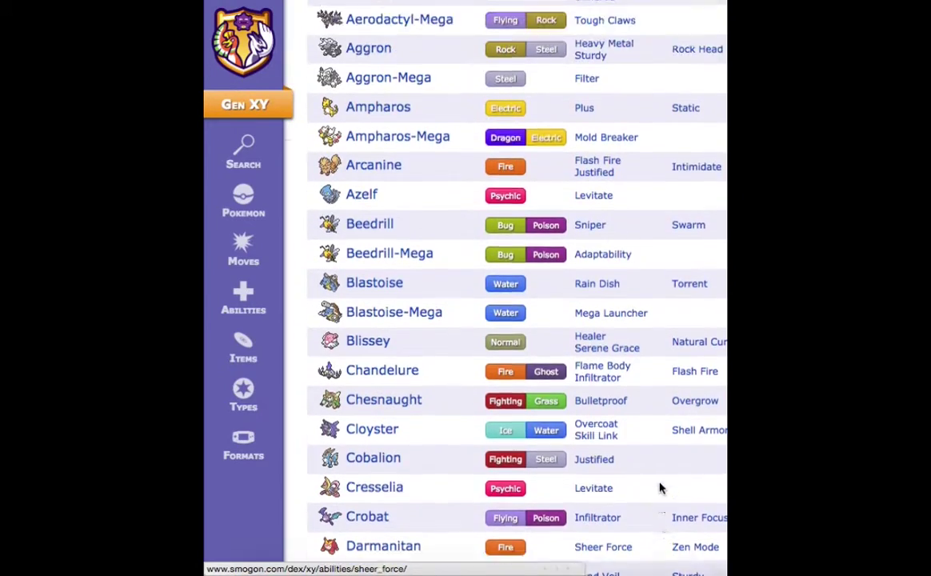
scroll(660, 488, "down", 3)
scroll(660, 488, "down", 14)
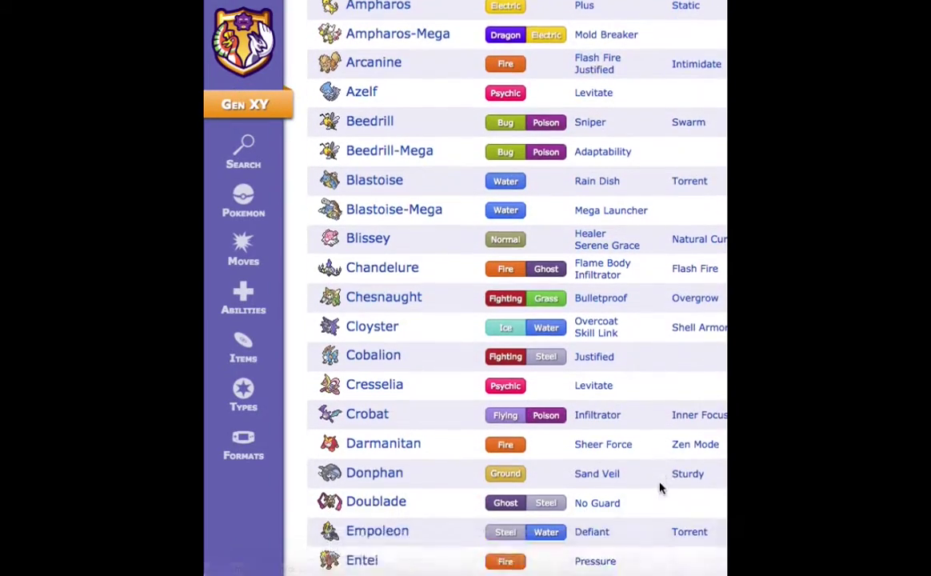
scroll(660, 489, "down", 11)
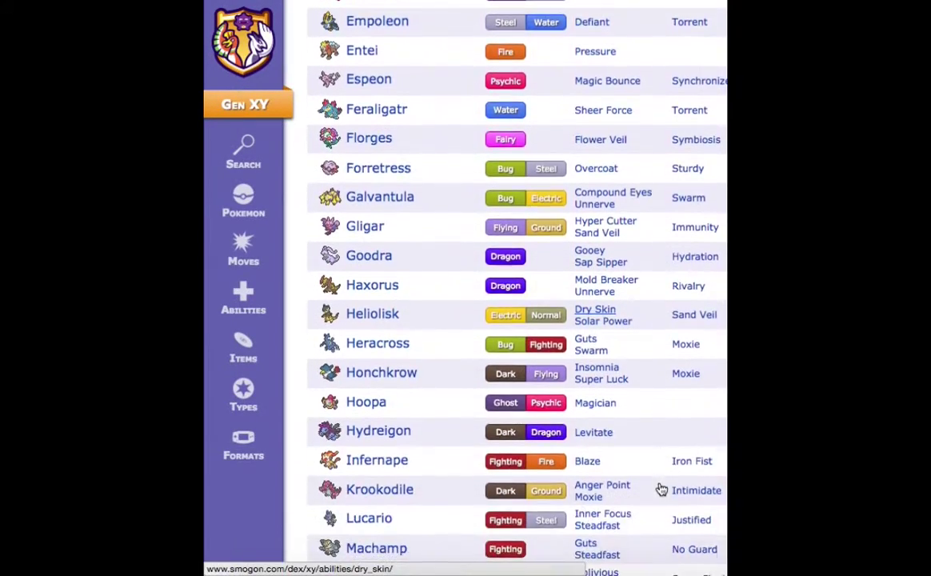
scroll(661, 489, "down", 17)
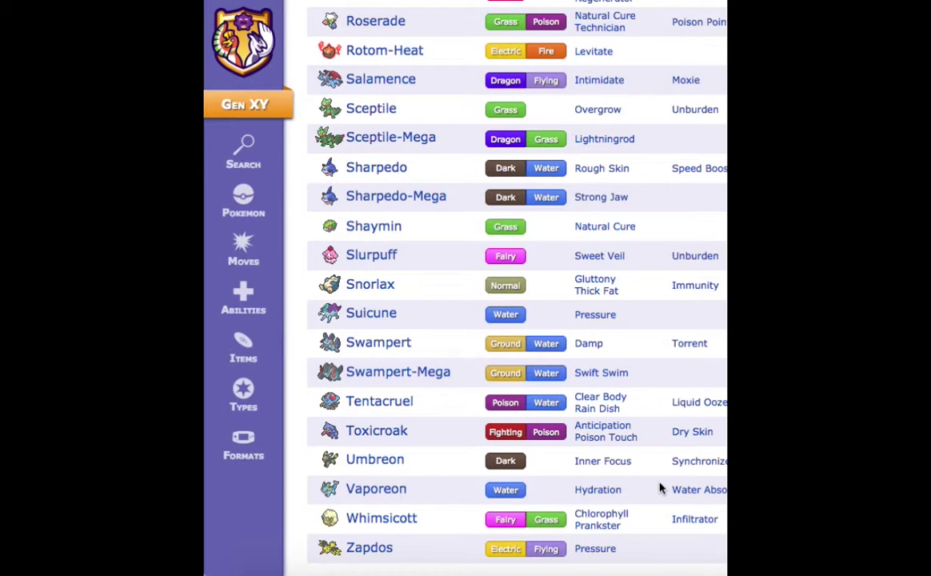
scroll(661, 488, "up", 1)
scroll(660, 488, "down", 1)
scroll(660, 488, "up", 4)
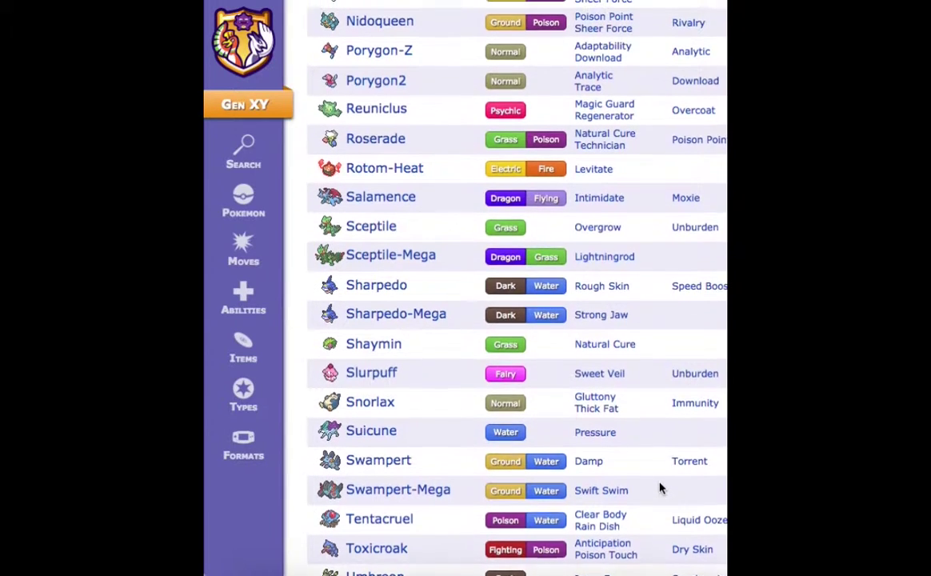
scroll(660, 489, "up", 2)
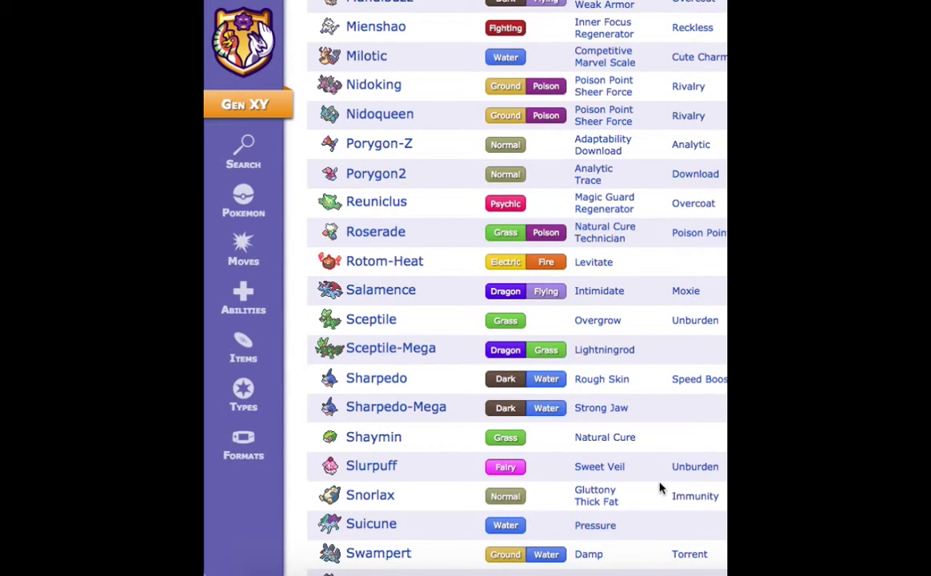
scroll(660, 489, "up", 3)
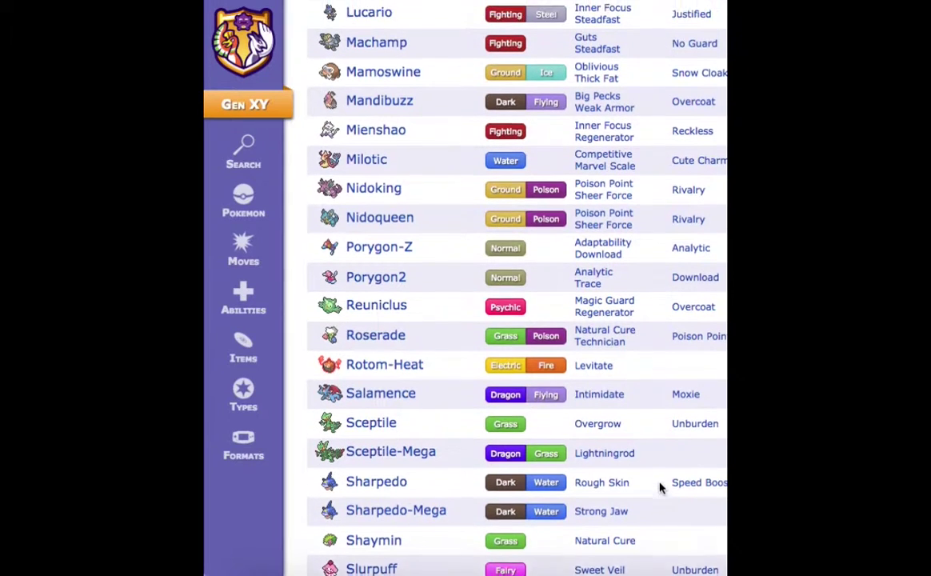
scroll(661, 488, "up", 1)
scroll(660, 489, "up", 2)
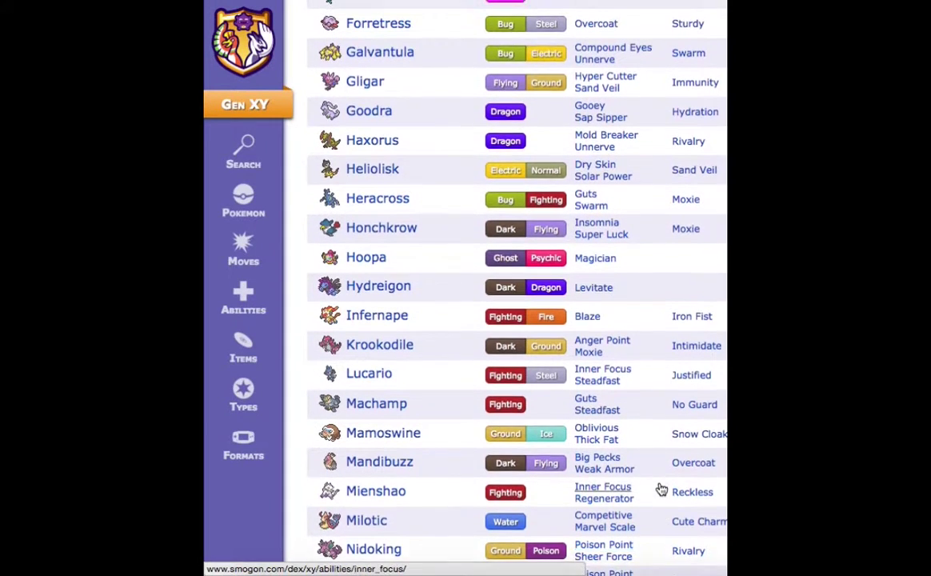
scroll(661, 489, "up", 3)
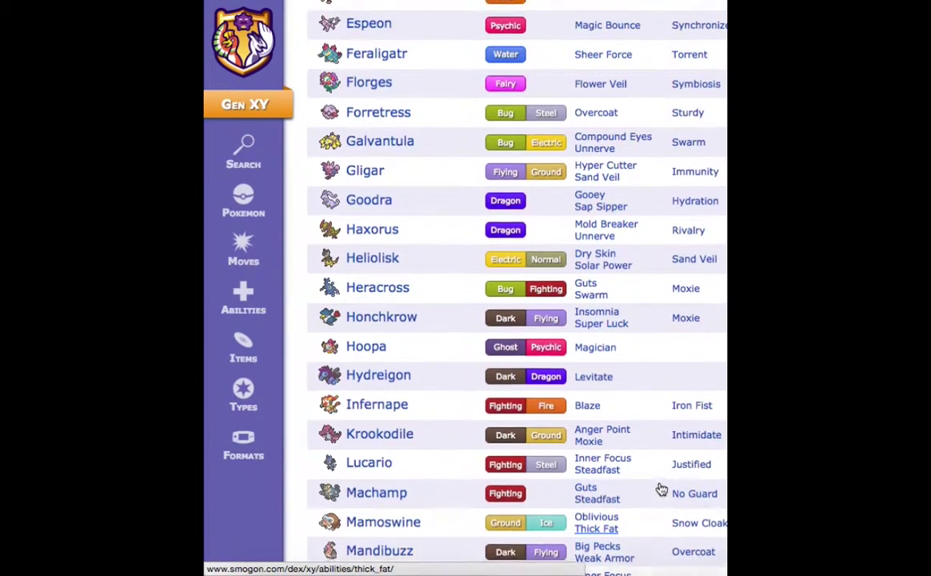
scroll(661, 489, "up", 4)
scroll(661, 489, "up", 9)
scroll(661, 488, "up", 10)
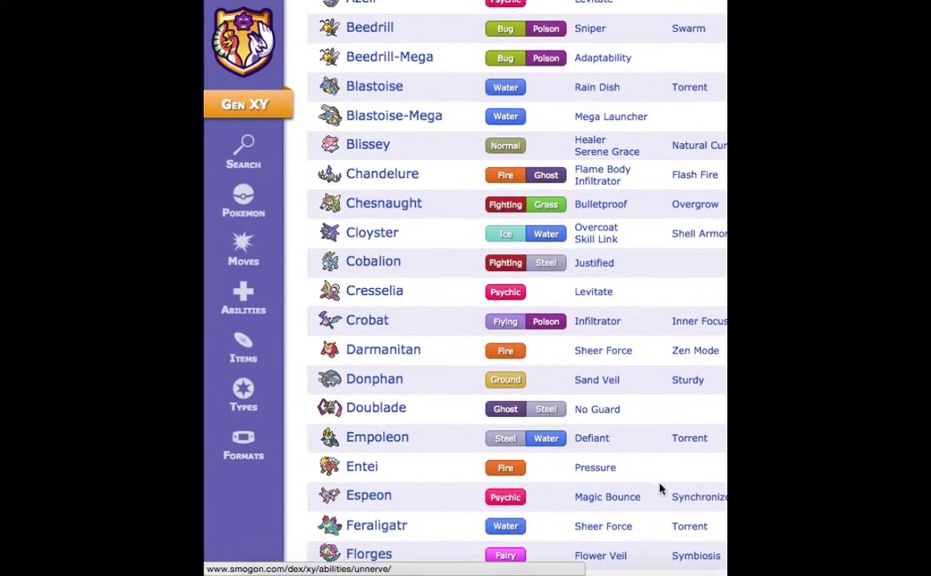
scroll(660, 488, "up", 3)
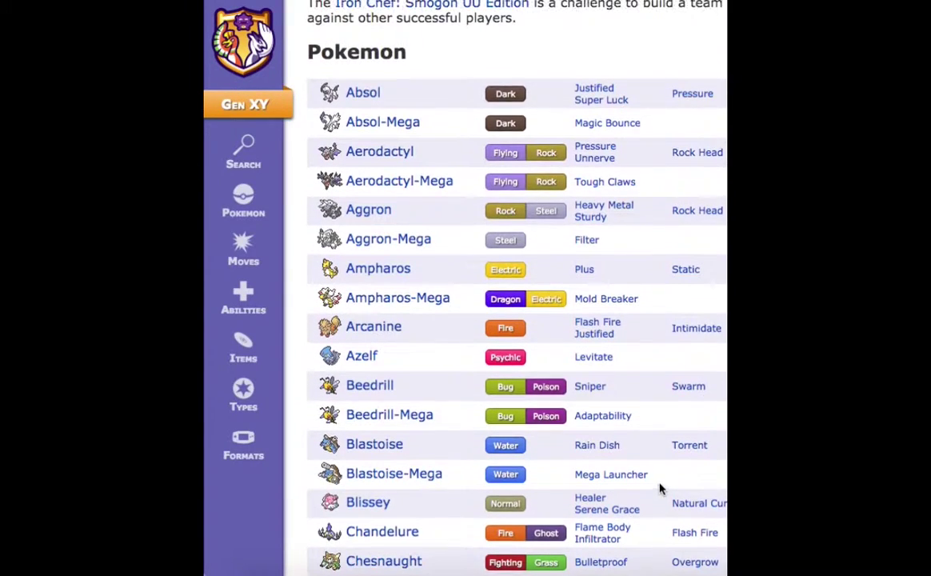
scroll(661, 488, "down", 20)
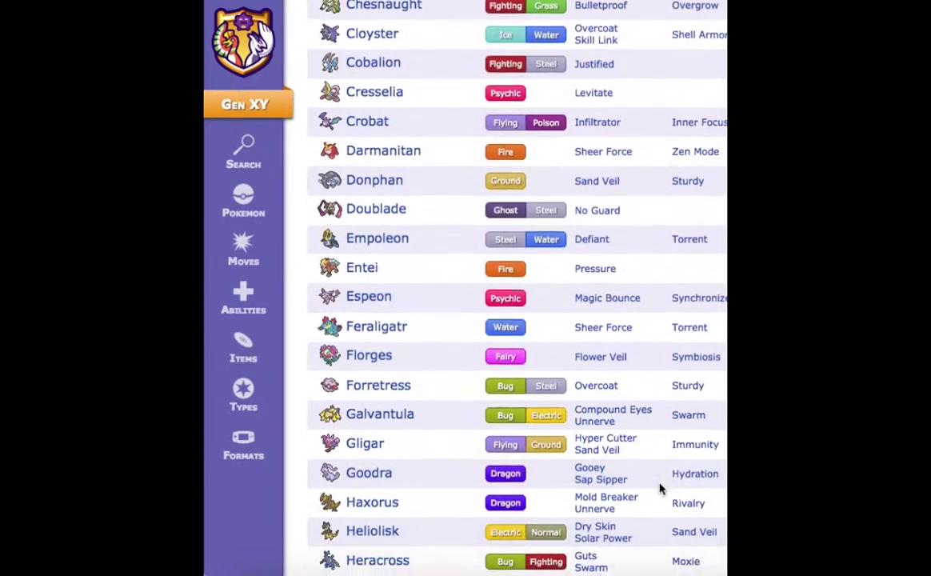
scroll(661, 489, "down", 6)
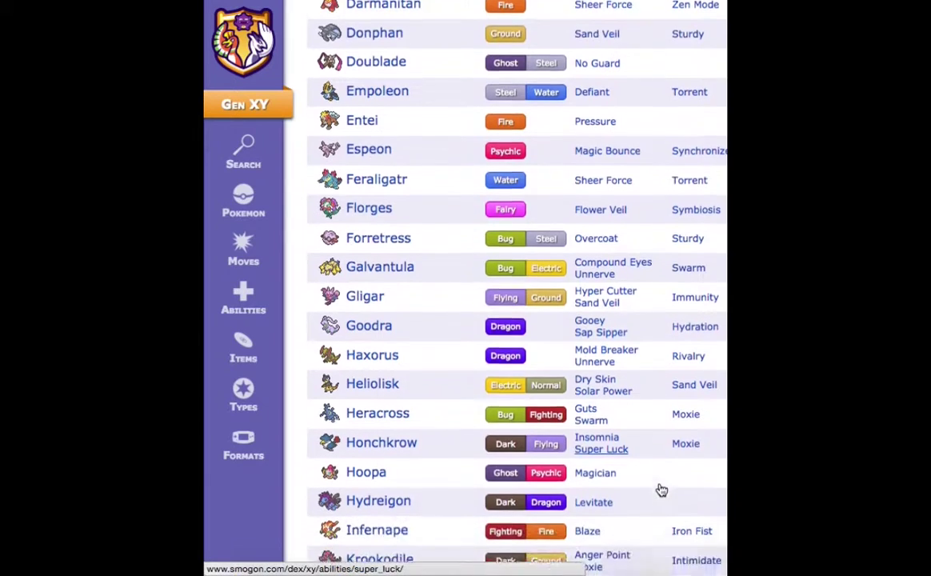
scroll(660, 489, "down", 20)
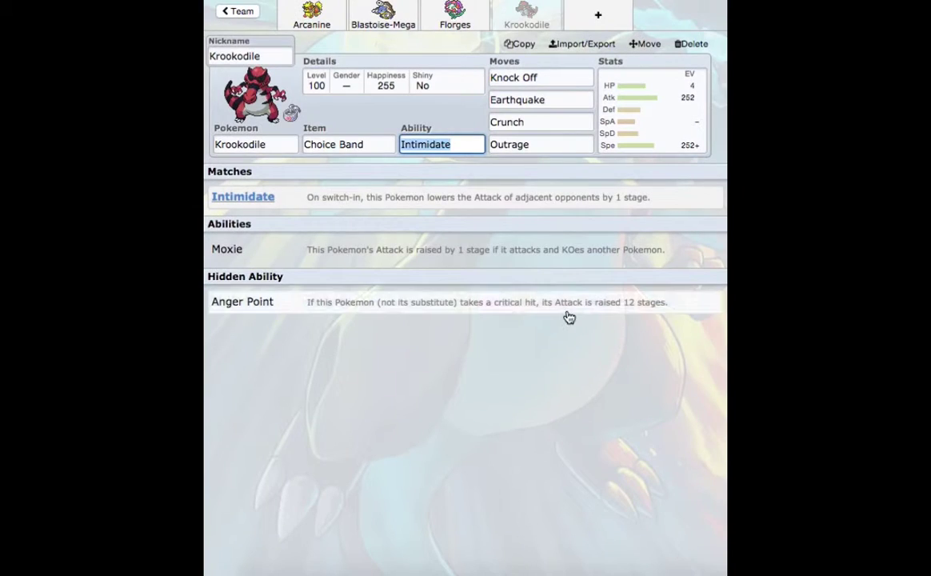
- Return to the teambuilder, add Salamence as the fifth team member and view its base stats
left_click(586, 27)
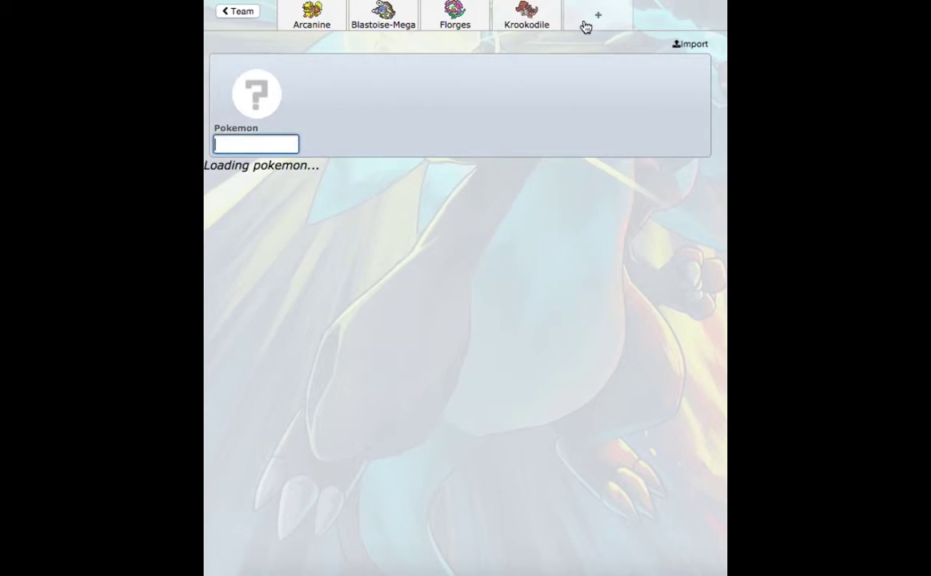
type("salam")
left_click(313, 200)
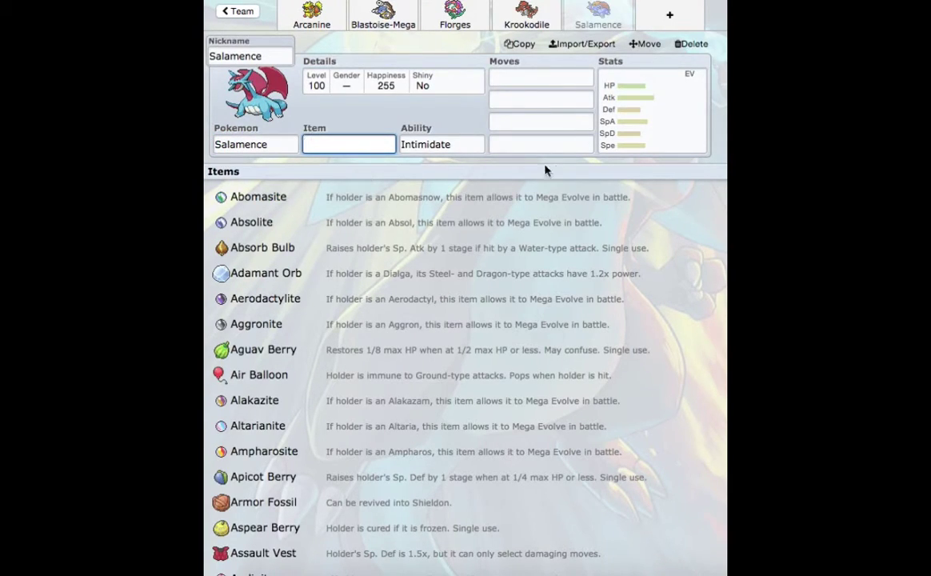
left_click(663, 122)
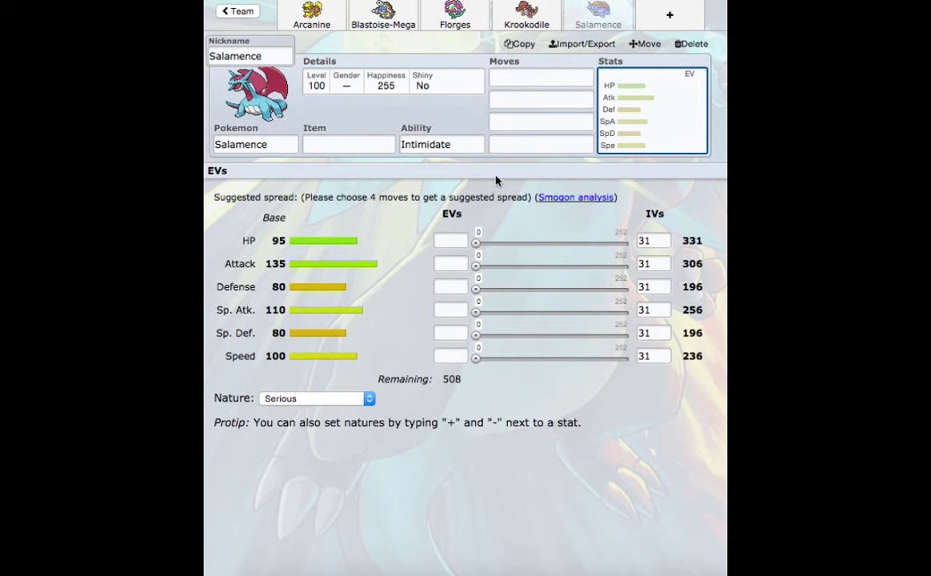
- Set Salamence's first three moves to Outrage, Dragon Dance and Dragon Claw
left_click(527, 79)
type("out")
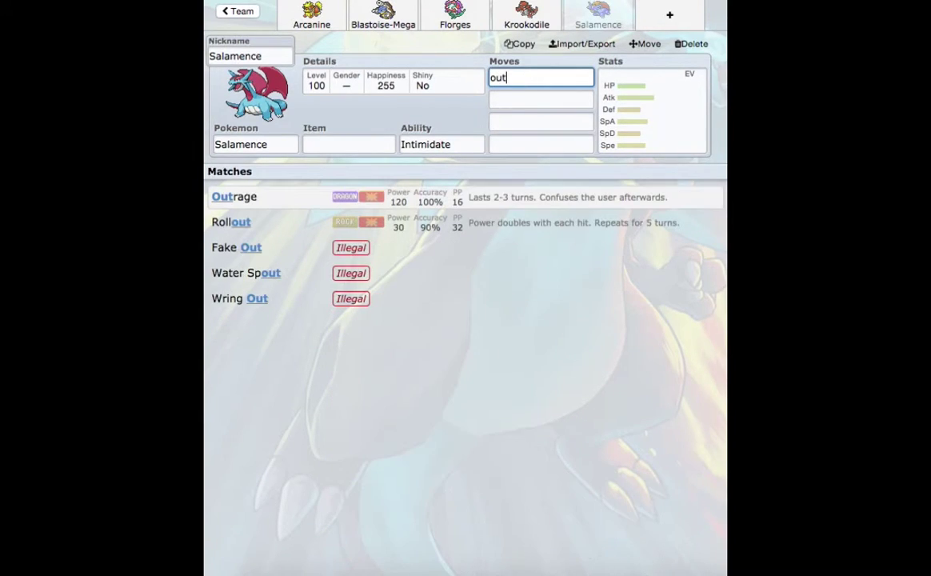
left_click(494, 207)
type("dragon")
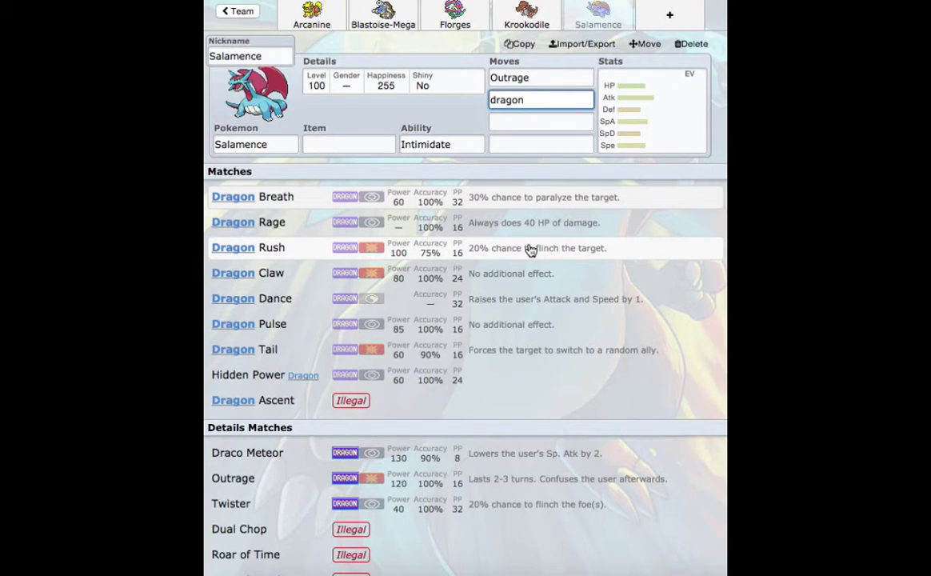
left_click(524, 308)
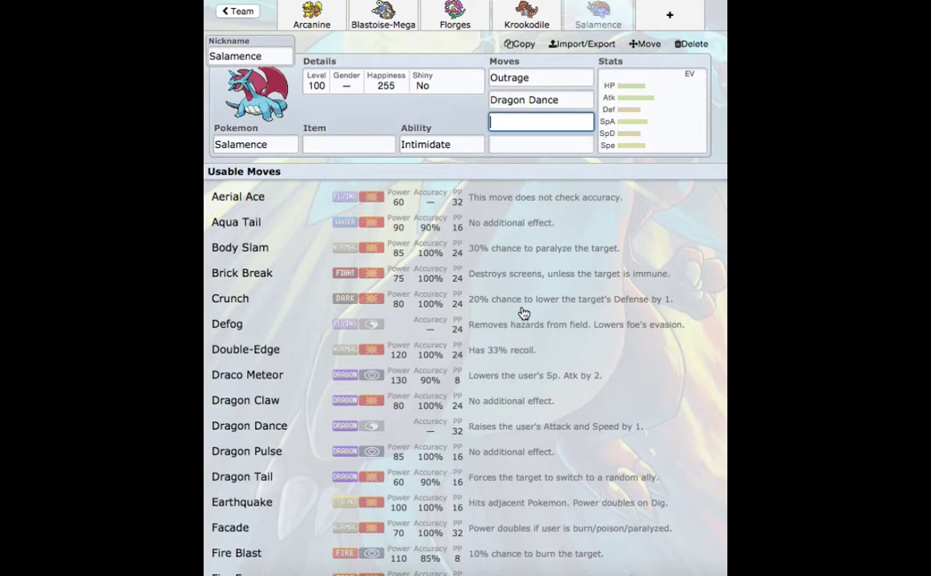
scroll(501, 346, "down", 1)
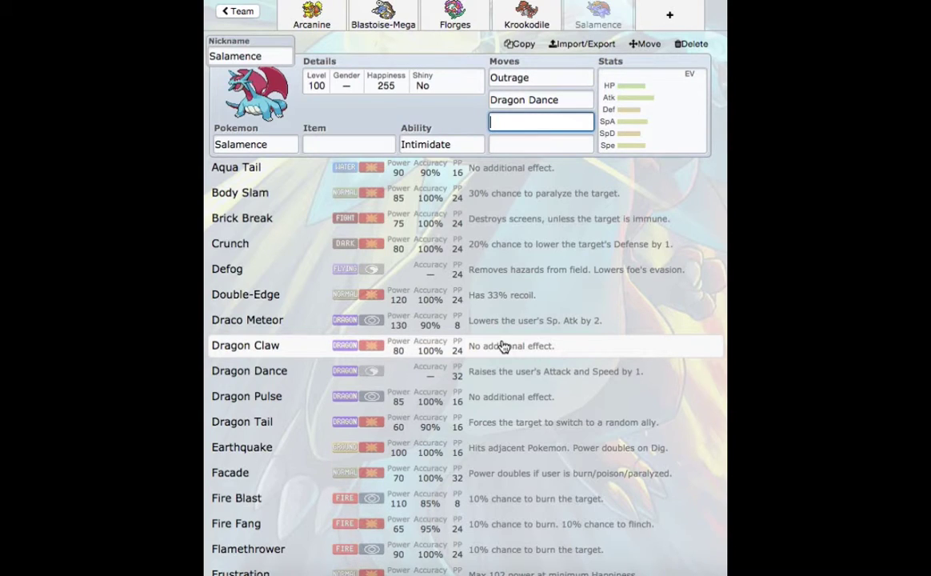
left_click(502, 346)
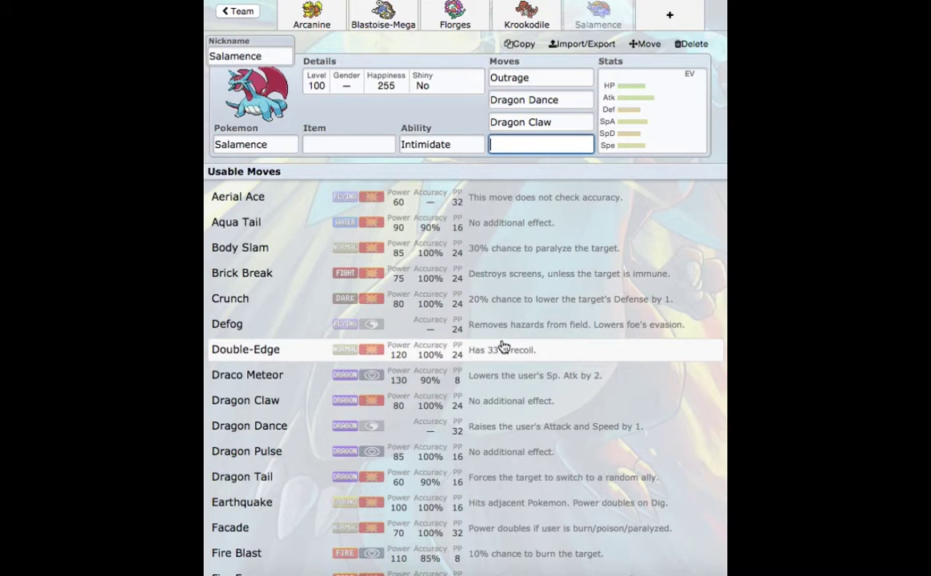
- Search Salamence's fourth move options for fighting and rock moves, then clear the search and look over the usable moves
type("fight")
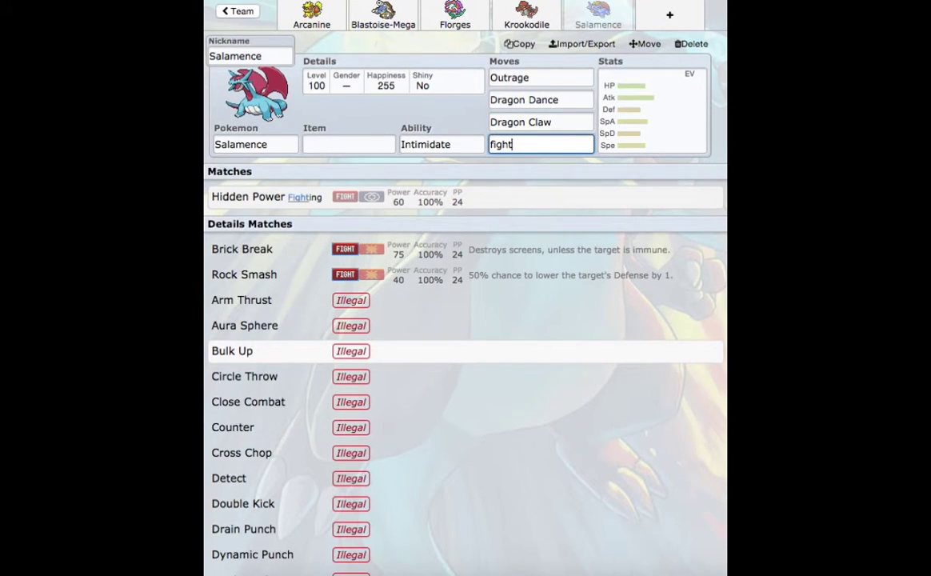
key("BackSpace")
key("BackSpace")
key("BackSpace")
key("BackSpace")
key("BackSpace")
type("rock")
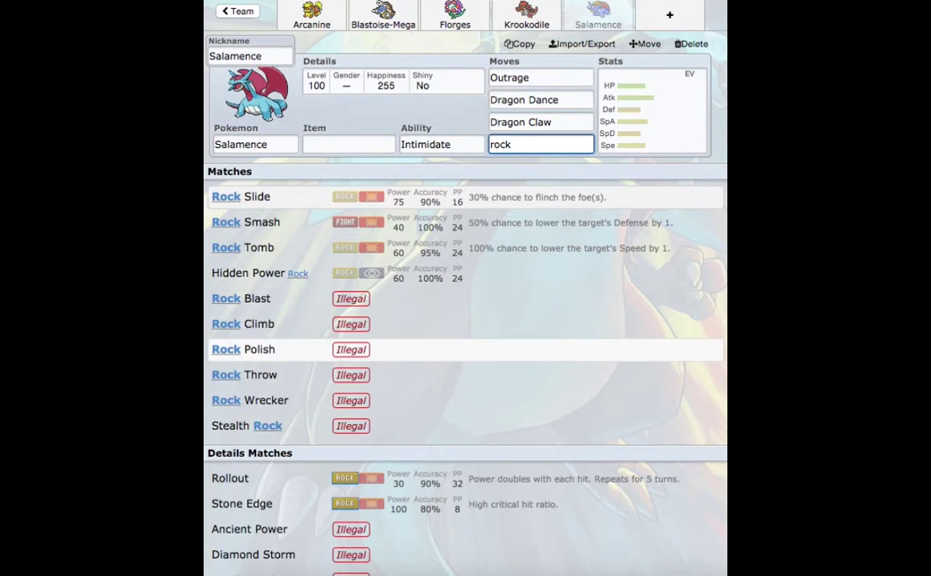
type("f")
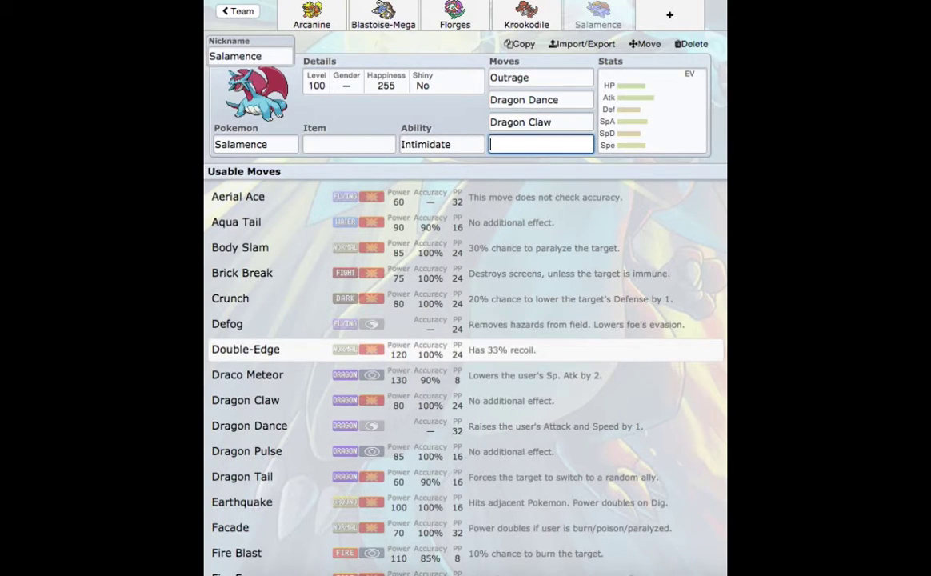
scroll(563, 369, "down", 1)
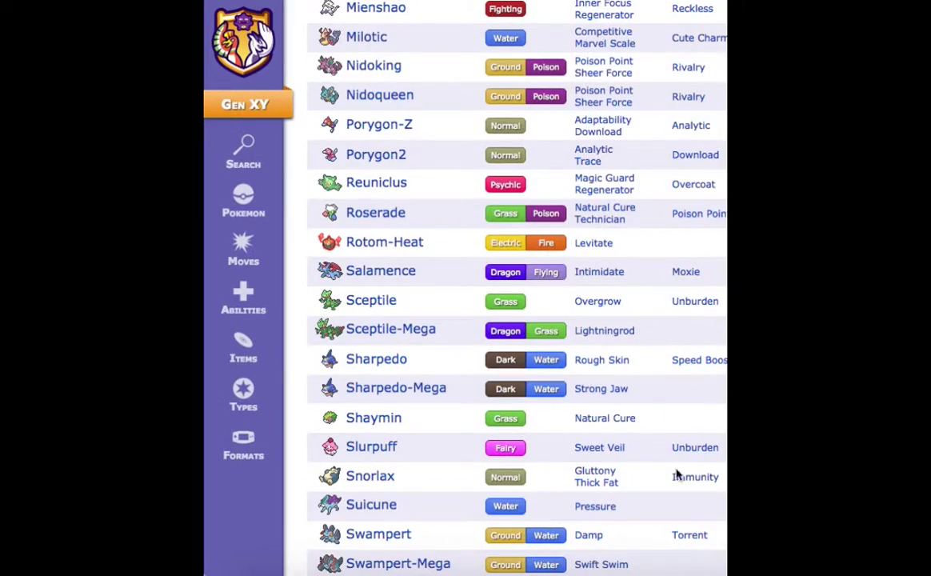
- Examine Smogon's UU Pokemon list again, comparing the types that Salamence's fourth move could cover
scroll(634, 334, "up", 10)
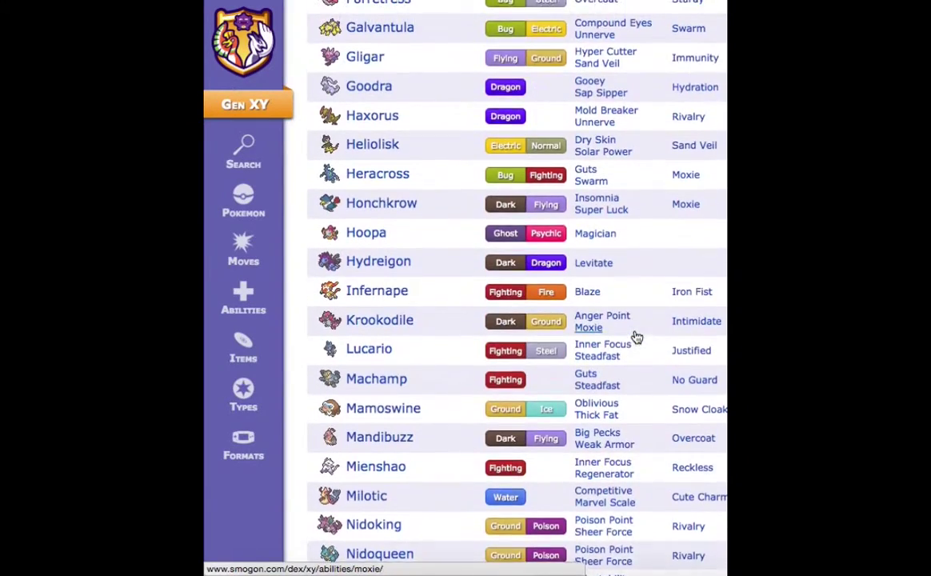
scroll(634, 336, "up", 10)
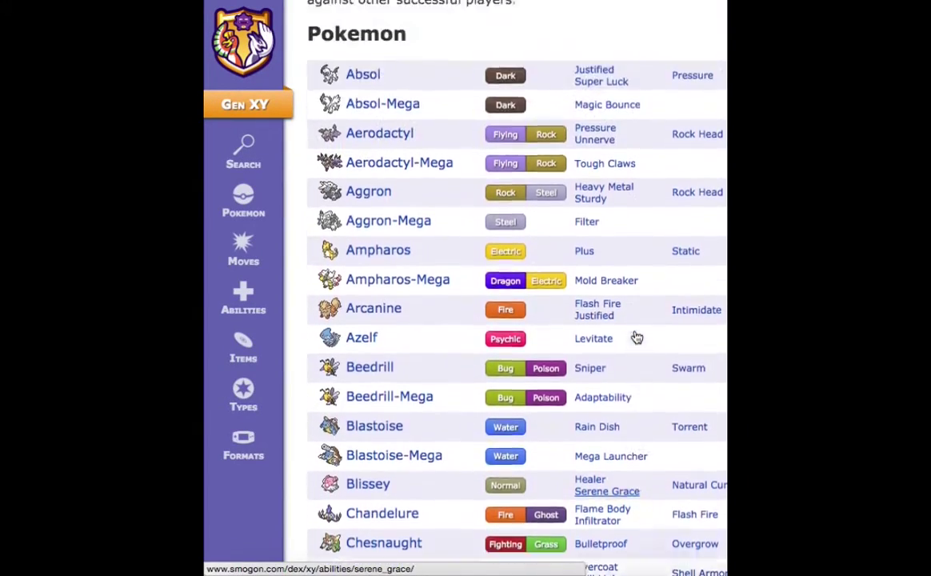
scroll(636, 336, "down", 10)
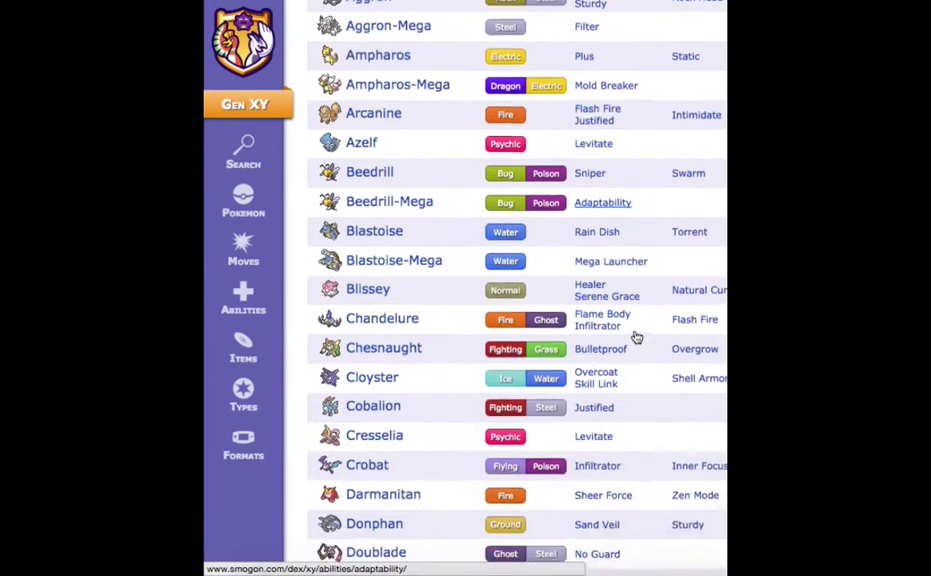
scroll(636, 336, "down", 10)
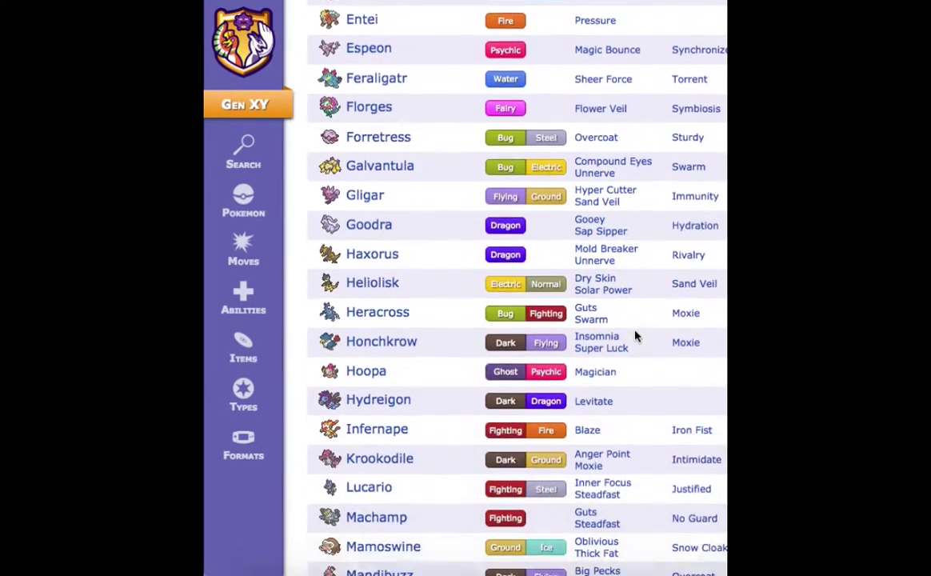
scroll(637, 337, "down", 10)
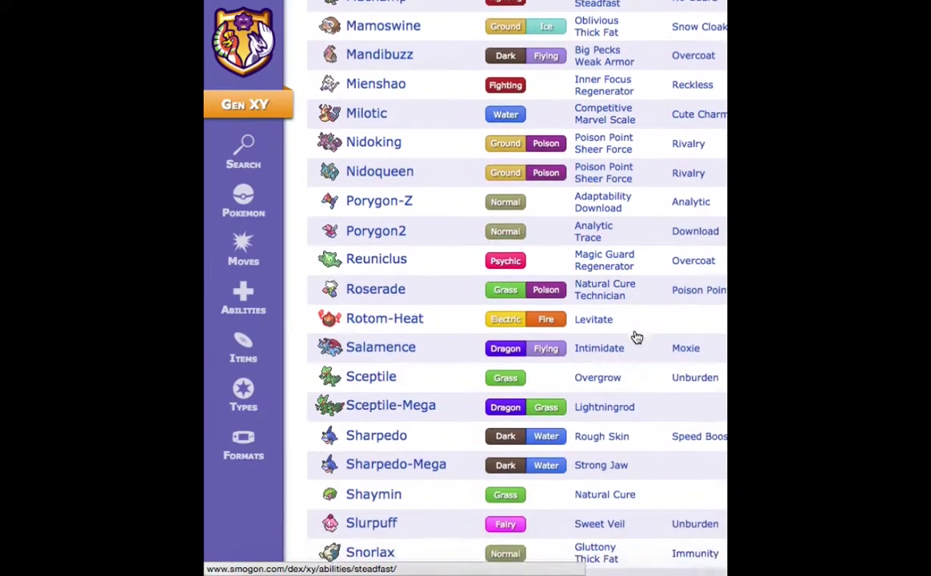
scroll(637, 336, "down", 4)
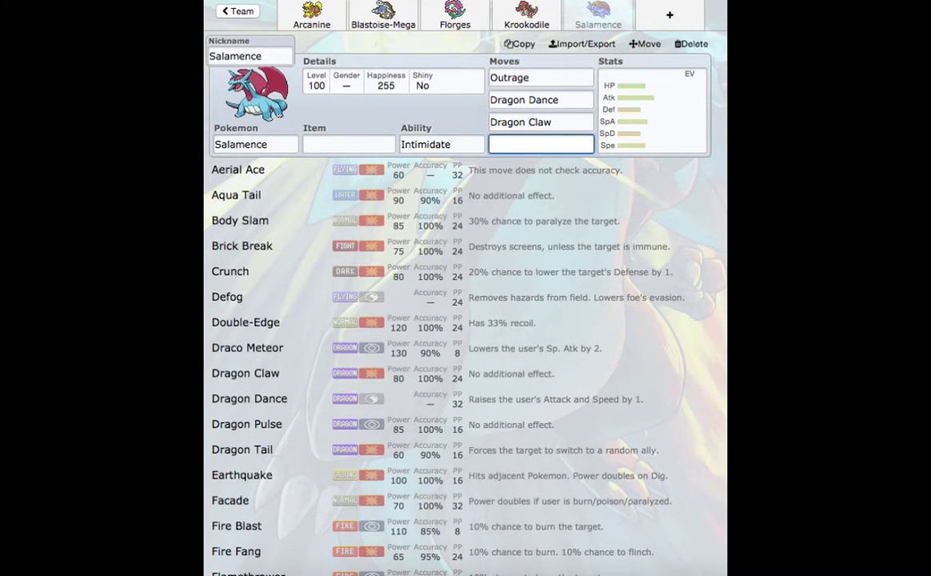
- Search Salamence's fourth move options for steel moves and for water moves
type("steel")
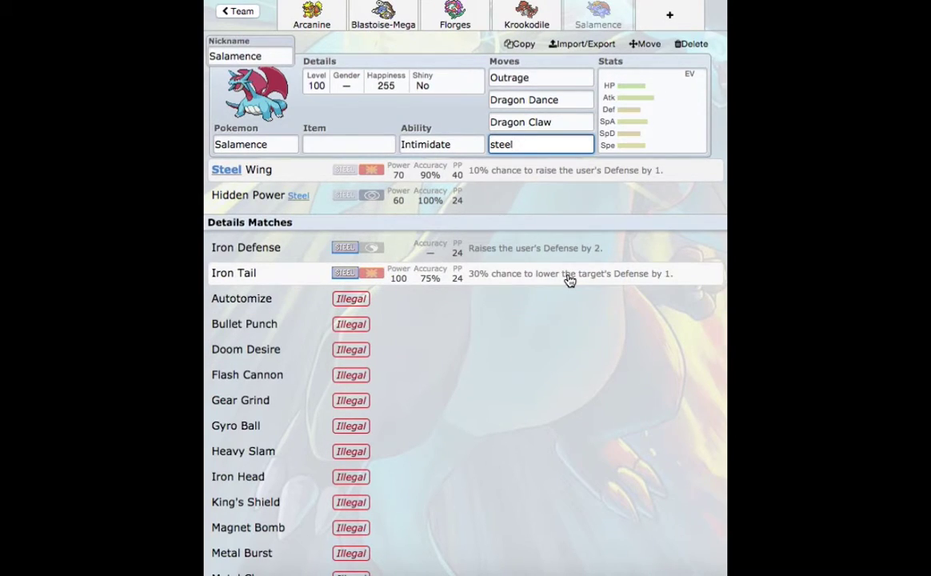
key("ctrl+a")
type("weate")
key("BackSpace")
key("BackSpace")
key("BackSpace")
key("BackSpace")
type("ater")
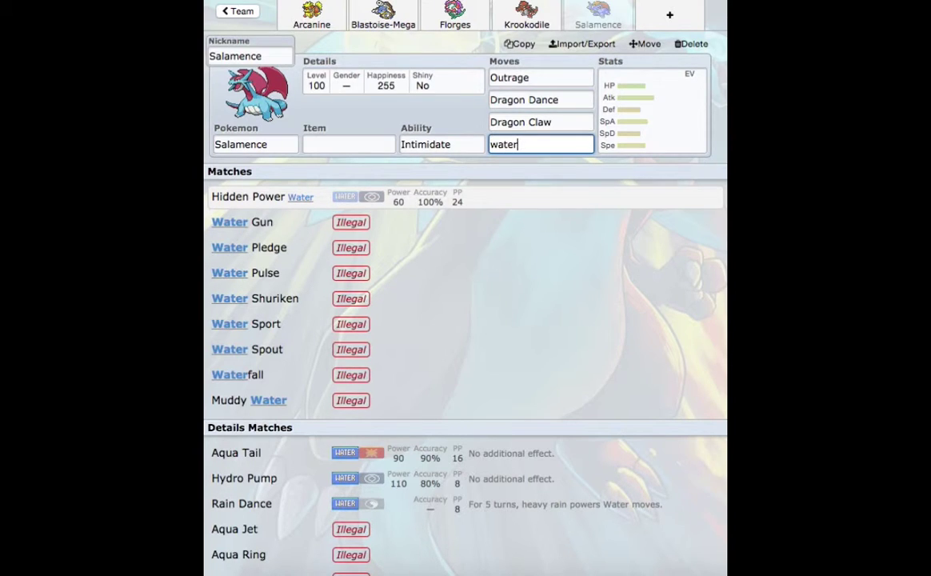
- Set Salamence's fourth move to Iron Tail
key("ctrl+a")
key("BackSpace")
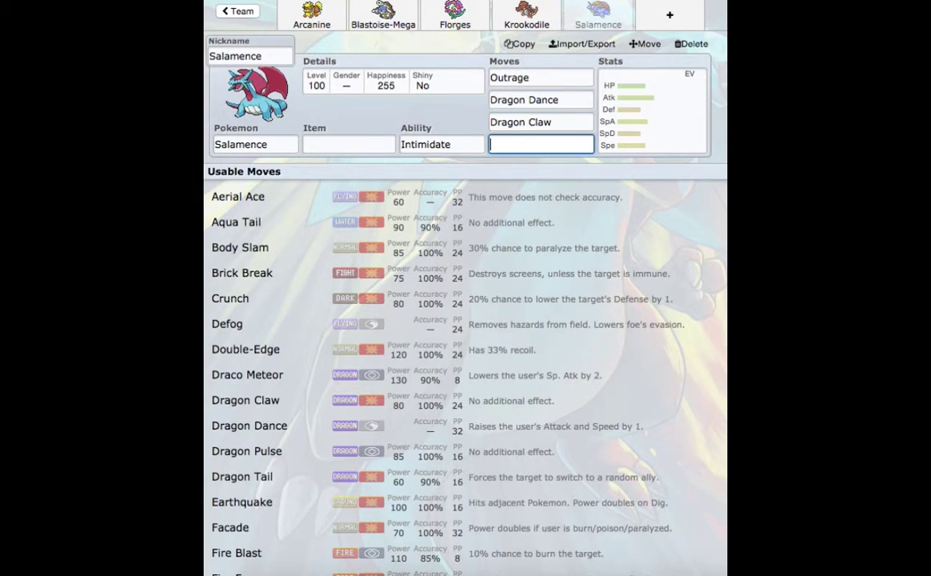
type("iron")
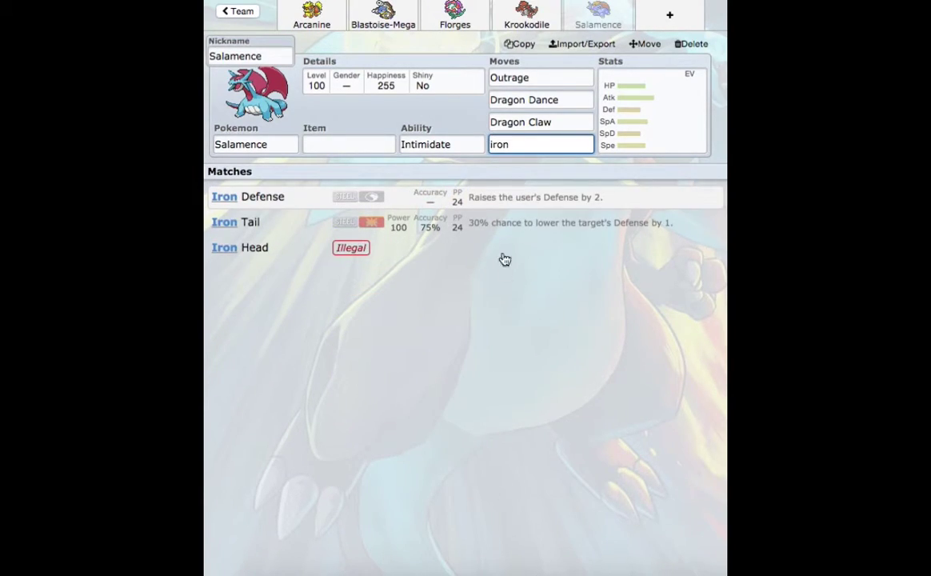
left_click(504, 229)
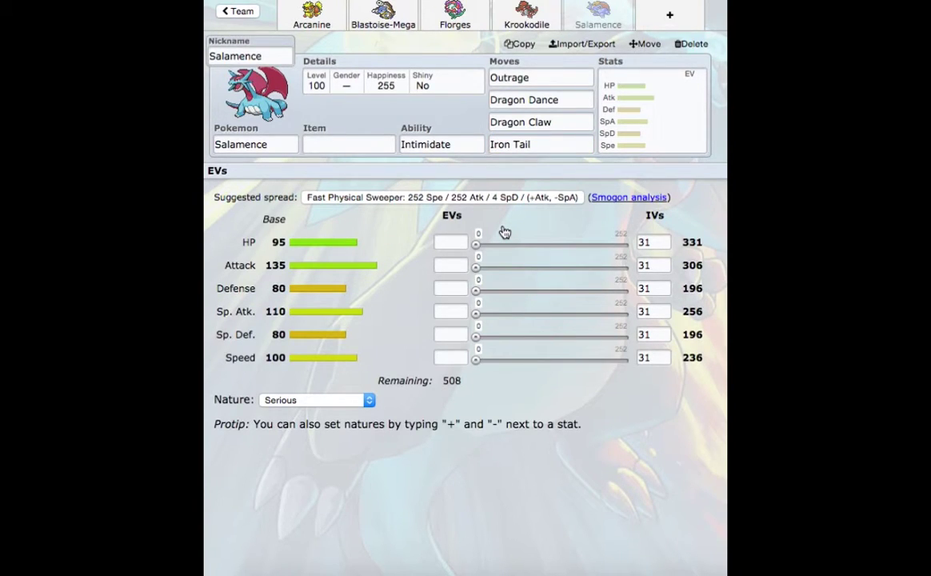
- Give Salamence a Life Orb as its held item
left_click(365, 142)
type("lif")
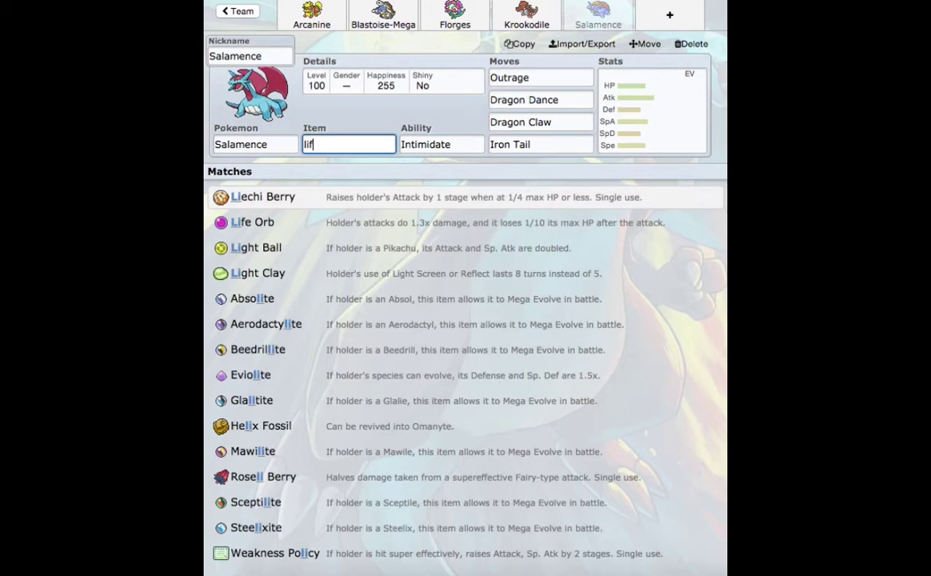
type("e")
left_click(368, 198)
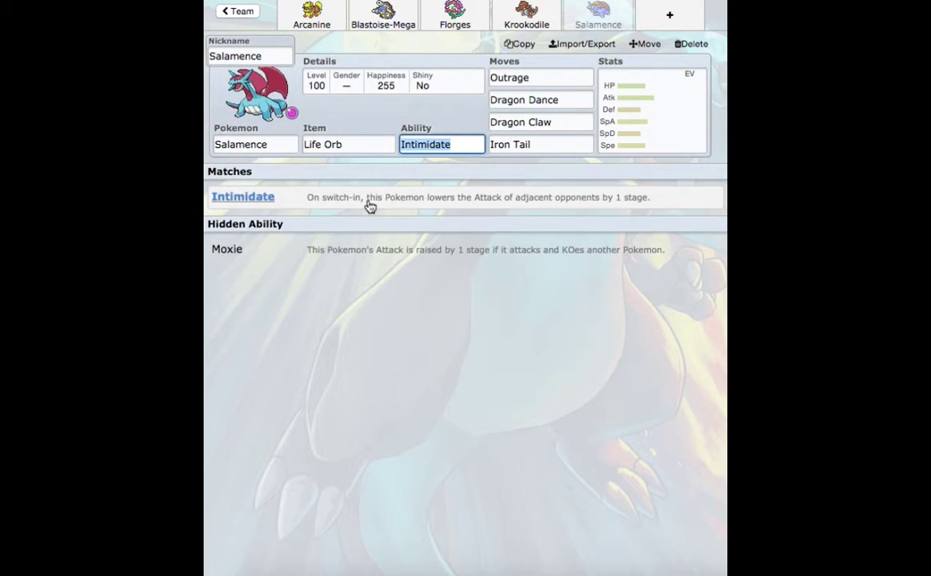
- Set Salamence's EVs to 252 Speed, 252 Attack and 4 HP, with a Jolly nature raising Speed and lowering Sp. Atk
left_click(670, 131)
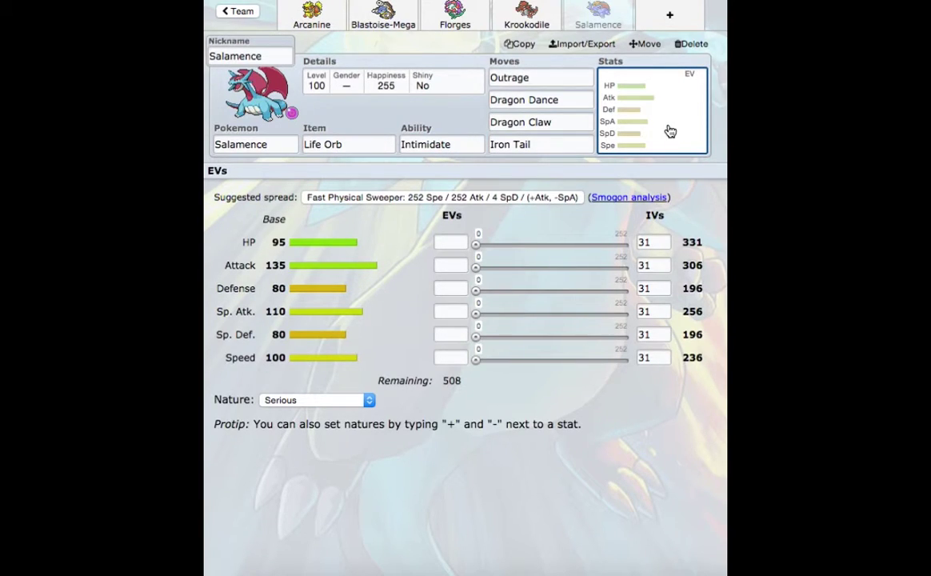
left_click_drag(476, 360, 636, 362)
left_click(462, 361)
type("+")
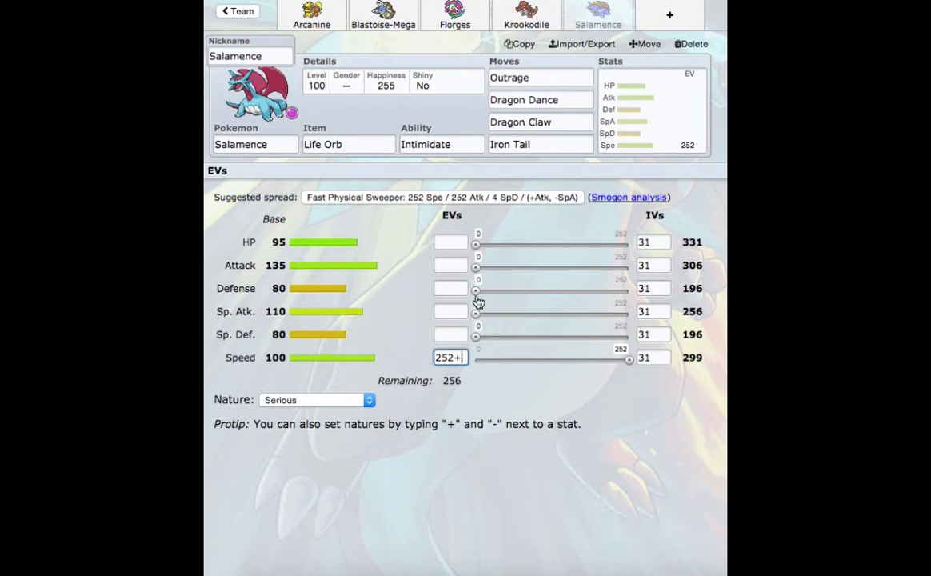
left_click_drag(476, 268, 652, 304)
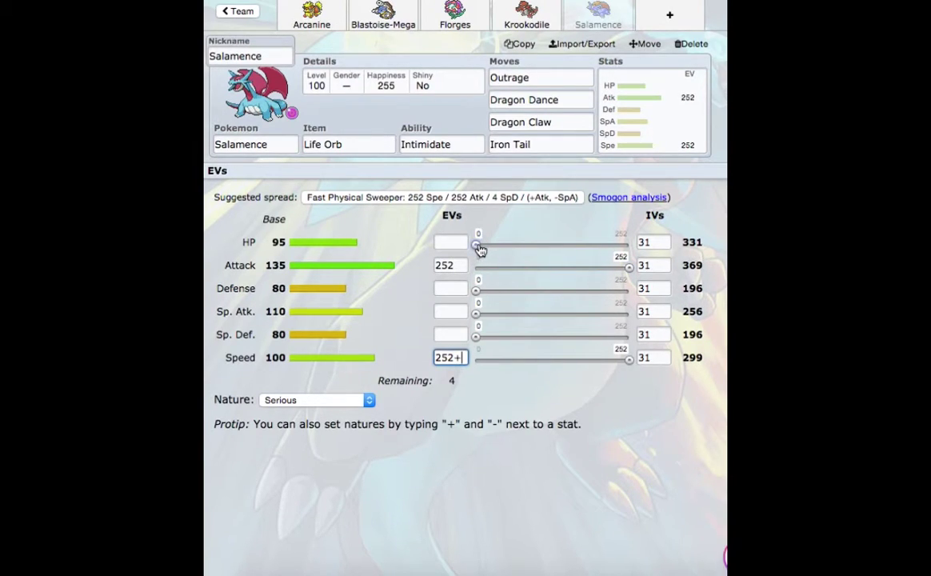
left_click_drag(479, 244, 481, 246)
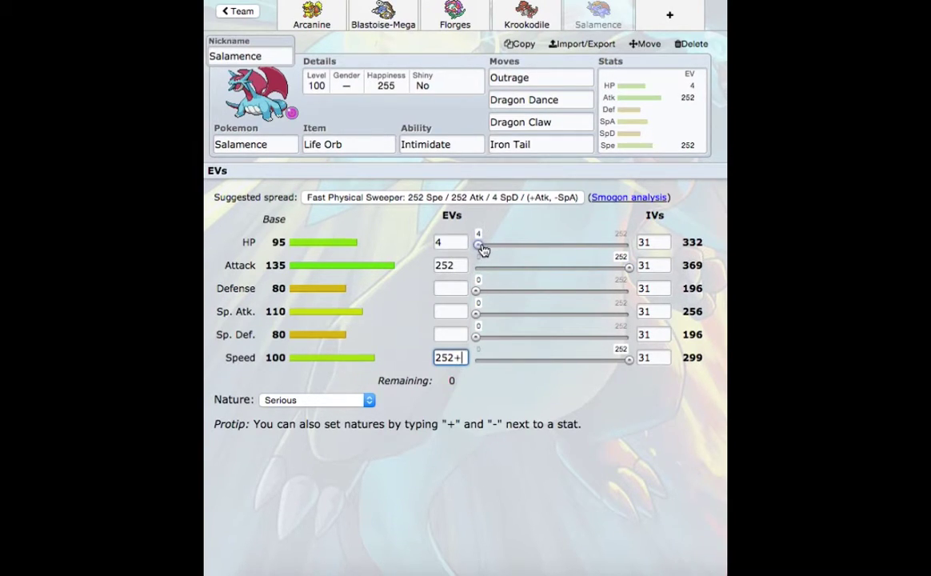
left_click(456, 308)
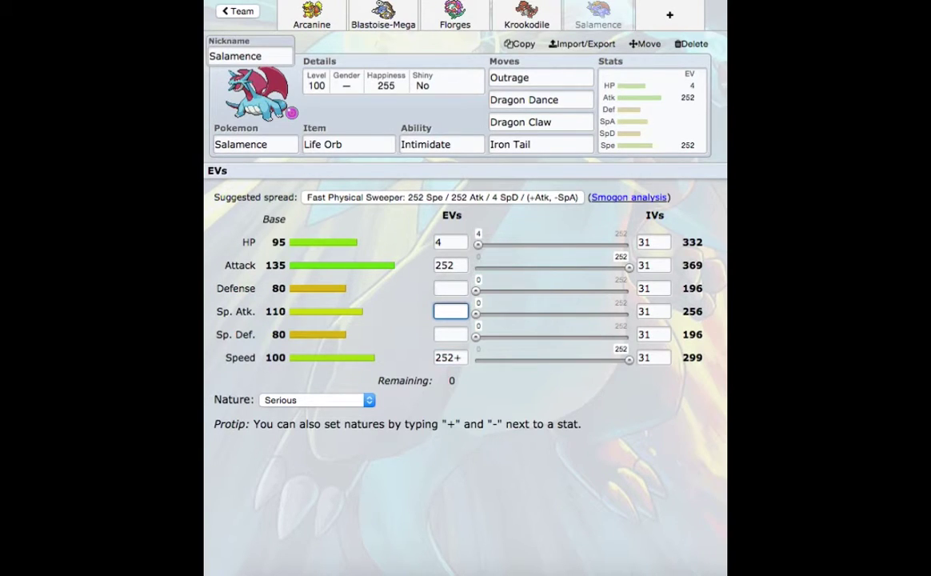
type("-")
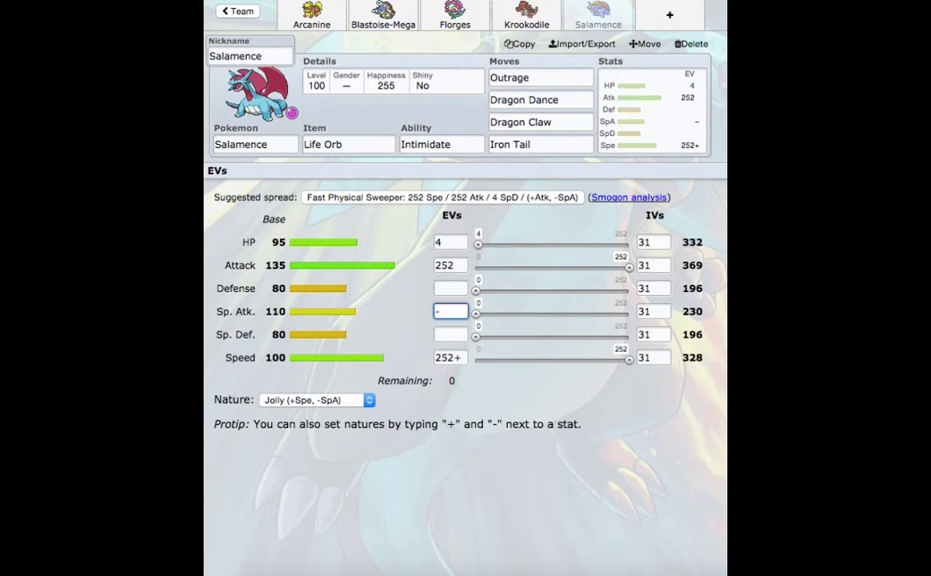
- Compare Krookodile's EV spread and nature with Salamence's
left_click(554, 20)
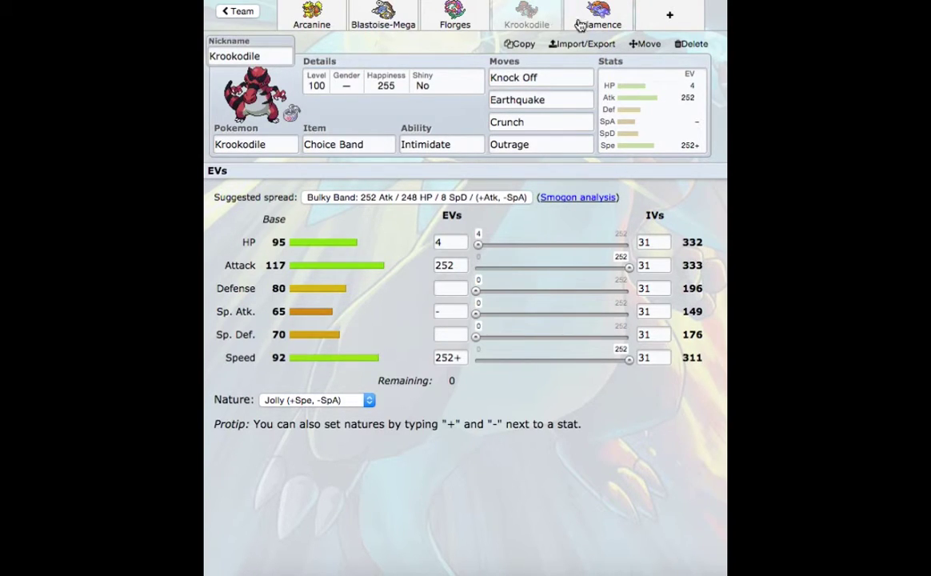
left_click(604, 24)
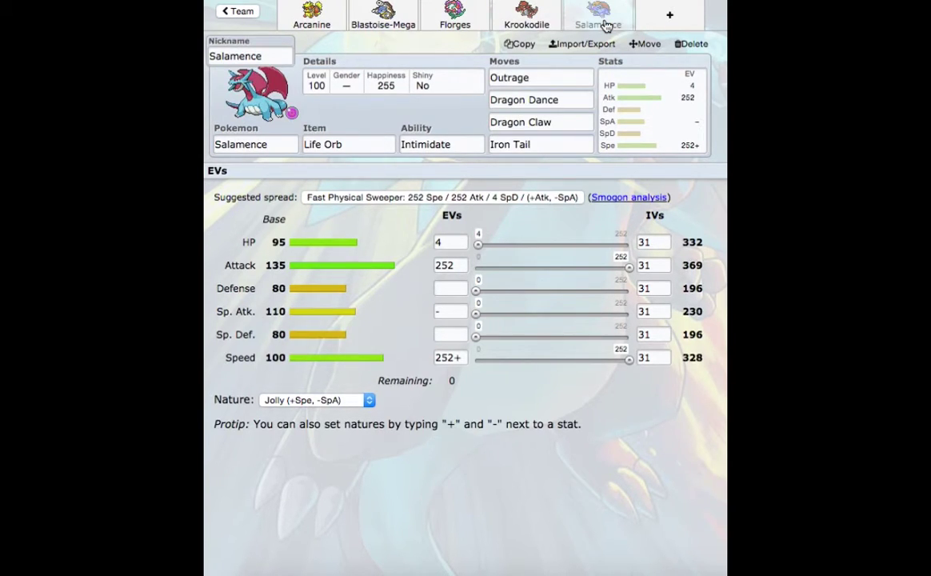
left_click(545, 27)
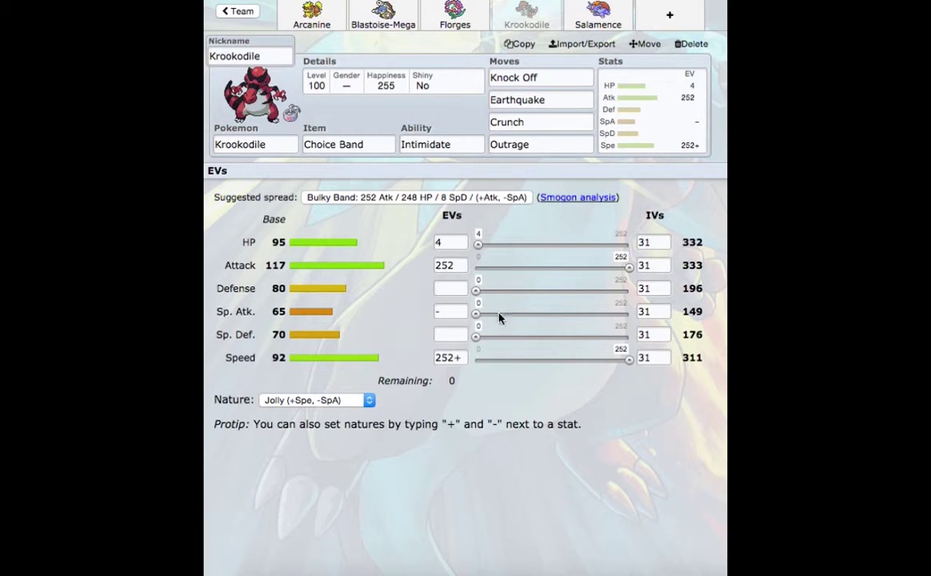
- Try an Adamant nature on Krookodile by moving the nature boost from Speed to Attack
left_click(452, 357)
key("BackSpace")
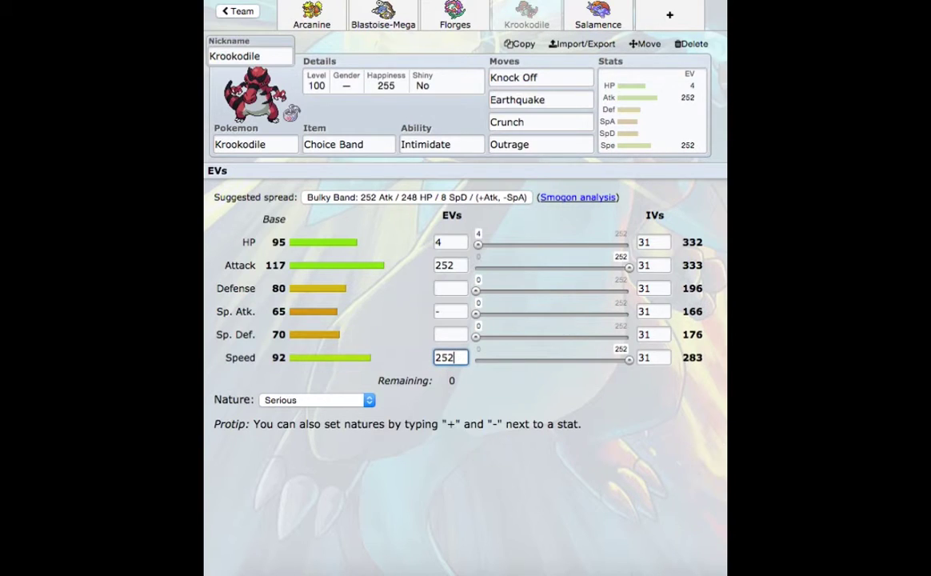
left_click(451, 265)
type("+")
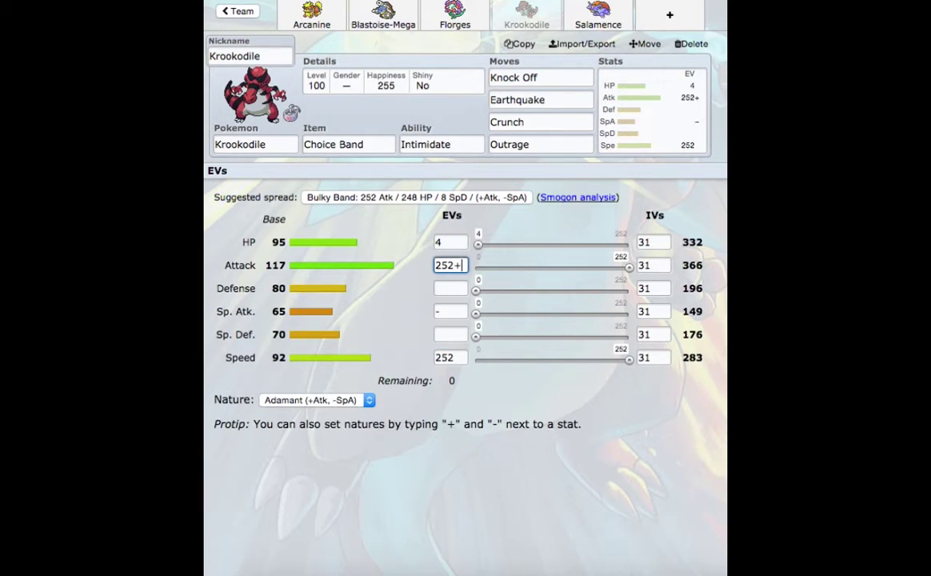
key("BackSpace")
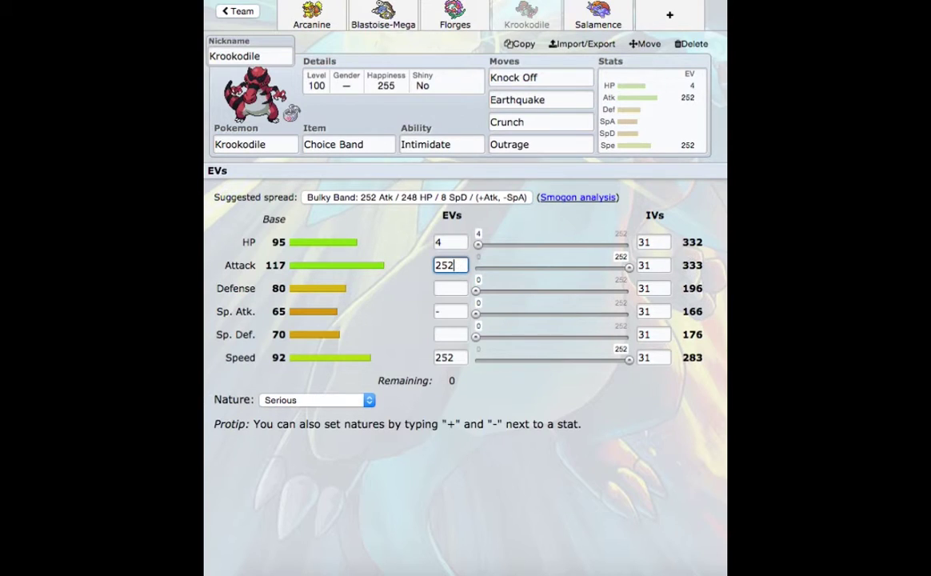
- Restore Krookodile's nature modifiers, raising Speed and lowering Sp. Atk
left_click(466, 360)
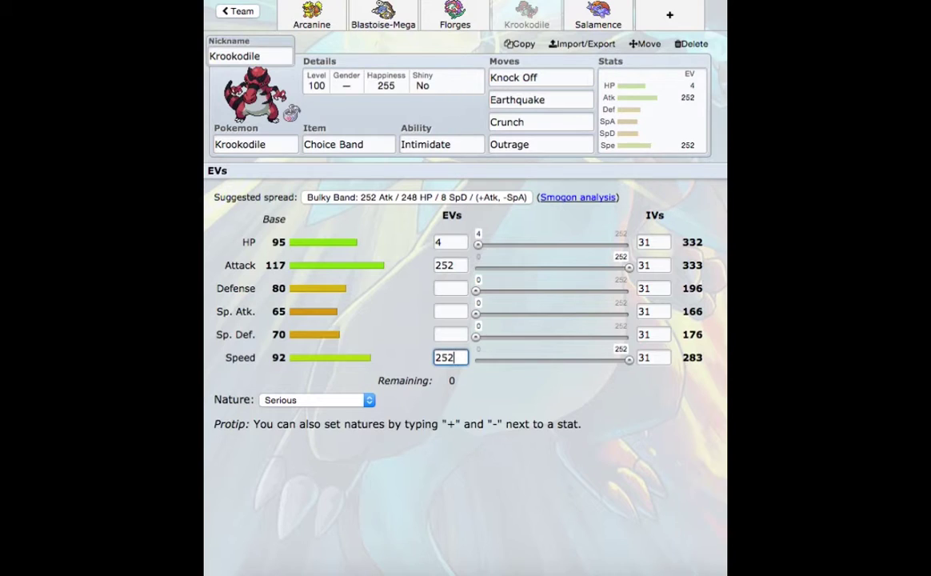
type("+")
left_click(458, 311)
type("-")
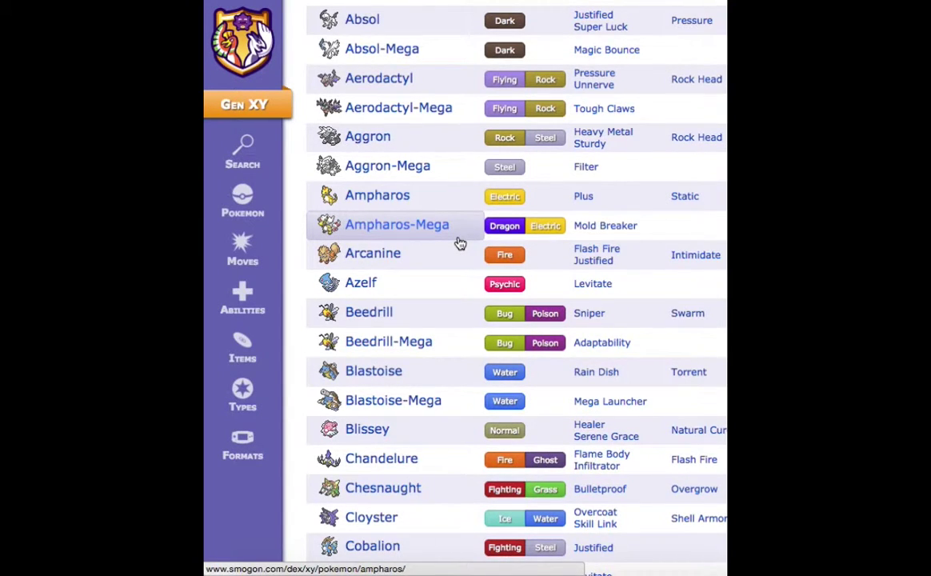
- Check Smogon's UU list, search the teambuilder for electric types, and add Galvantula as the sixth member with its first move choice open
scroll(460, 243, "down", 1)
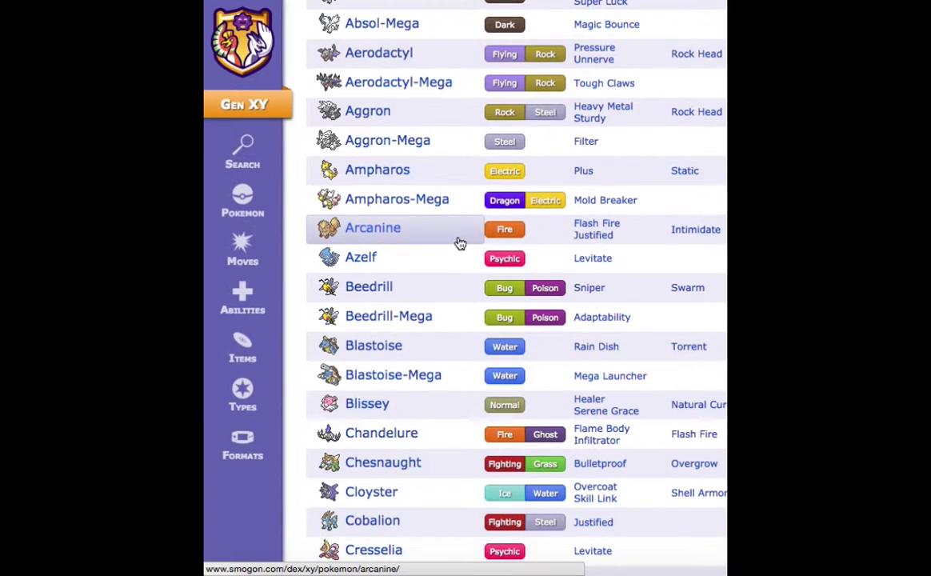
scroll(460, 243, "down", 3)
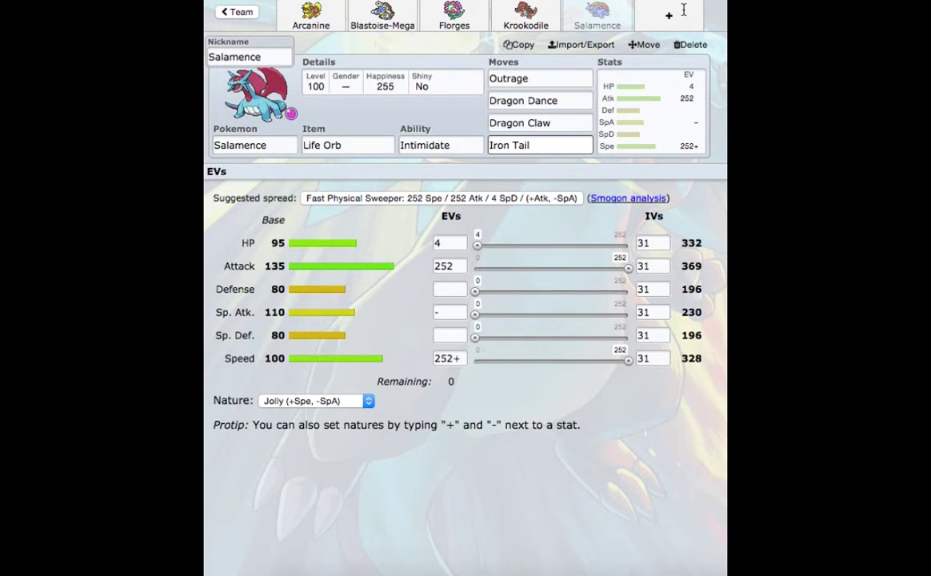
left_click(663, 25)
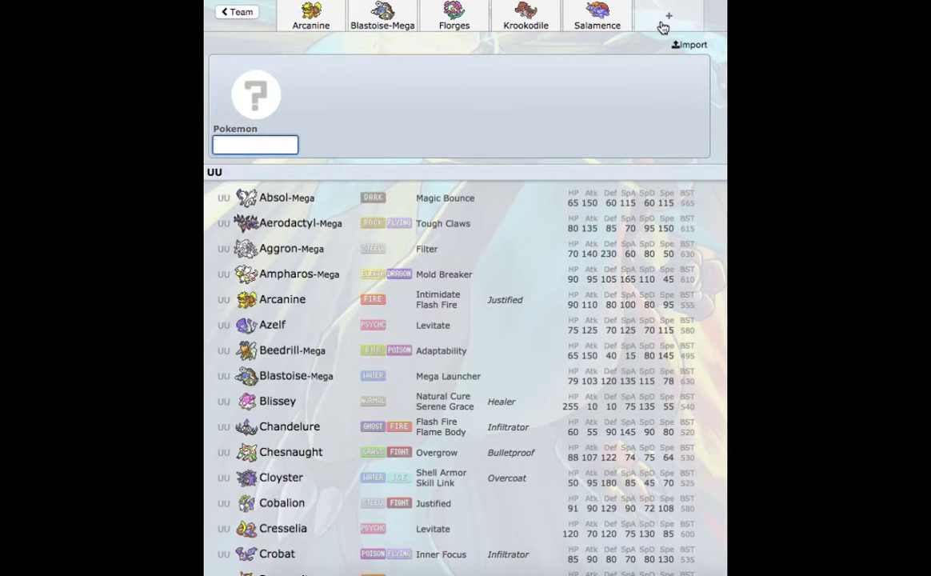
type("electric")
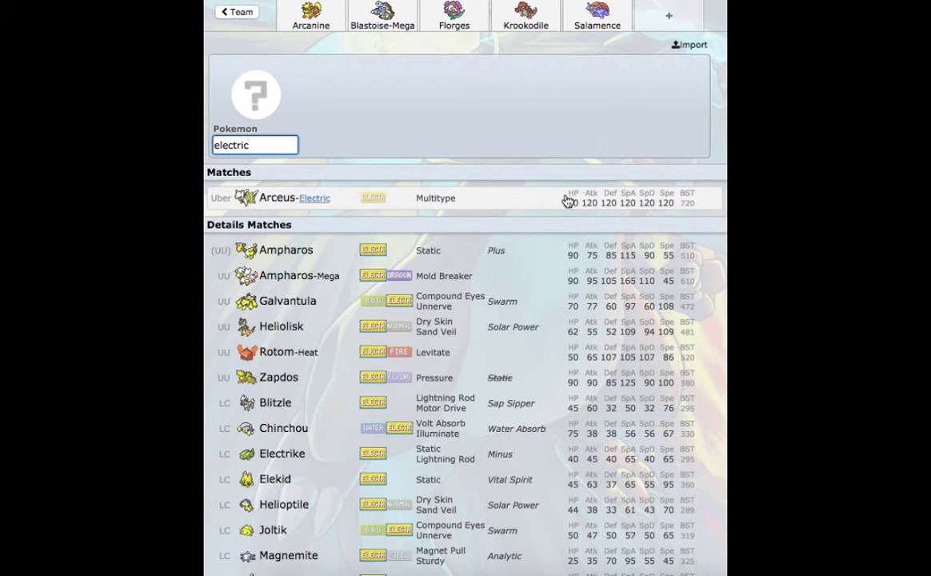
scroll(490, 278, "down", 3)
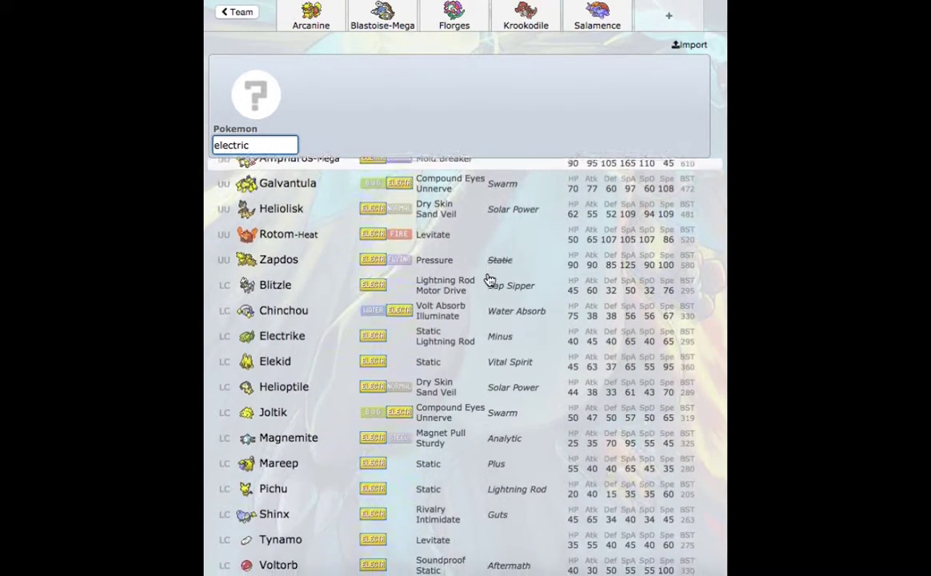
scroll(489, 279, "up", 1)
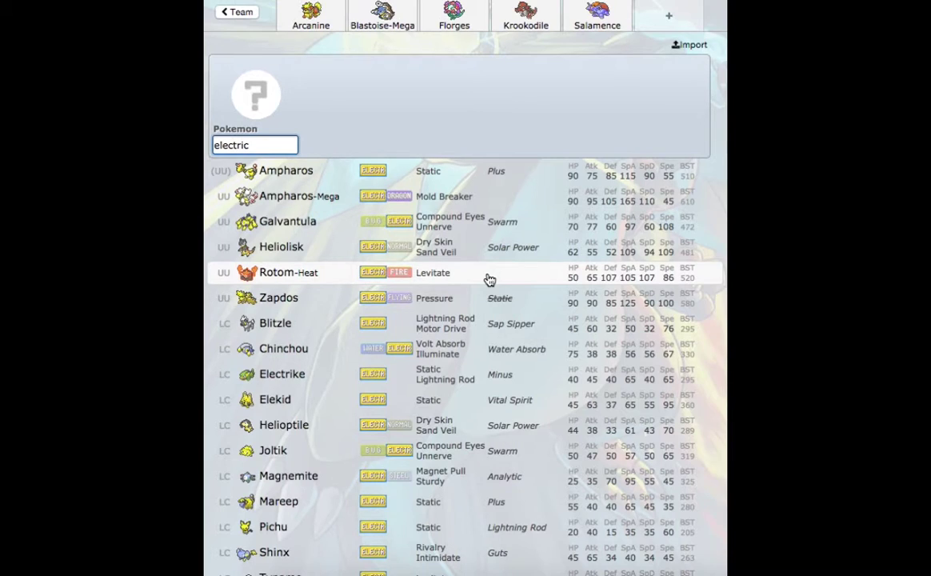
left_click(497, 239)
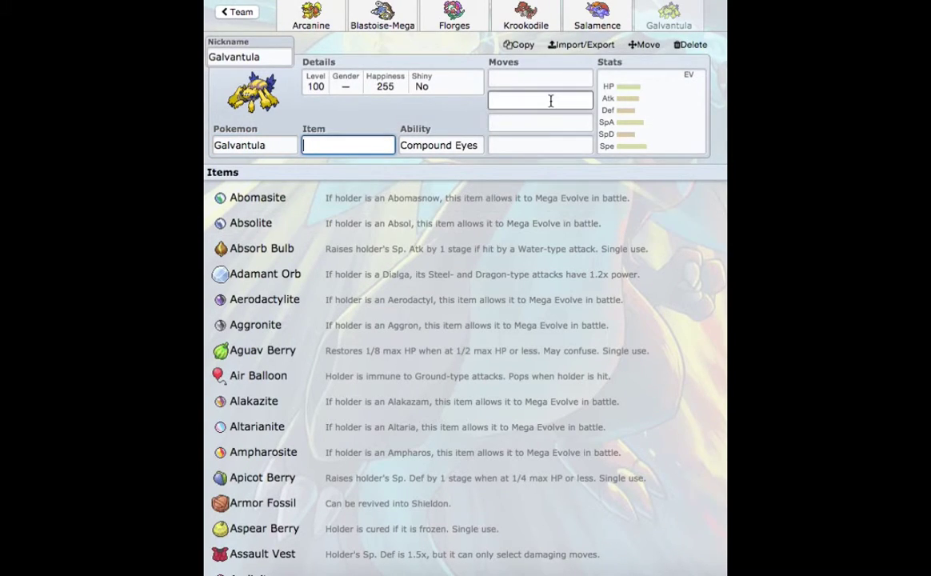
left_click(513, 78)
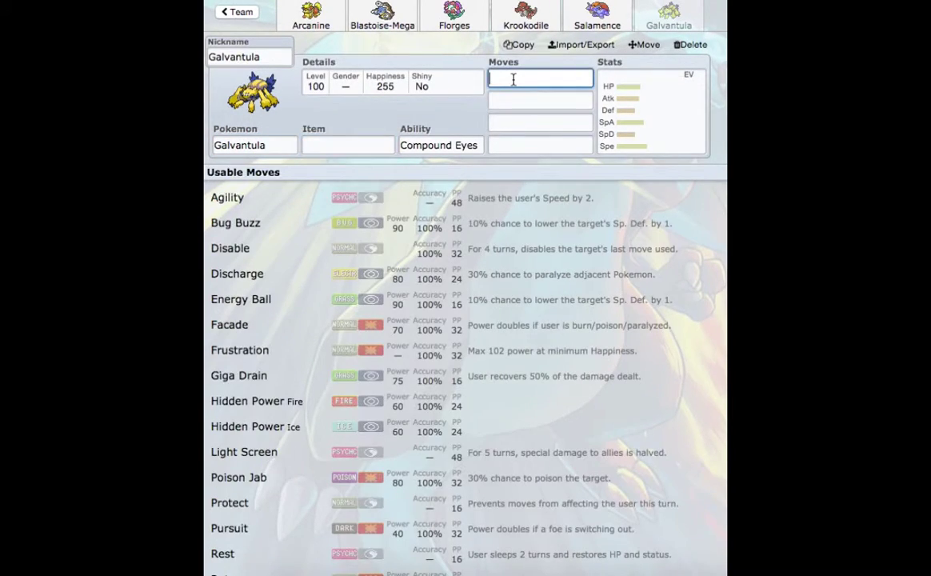
- Give Galvantula the moves Sticky Web, Thunderbolt, Volt Switch and Bug Buzz
type("Stick")
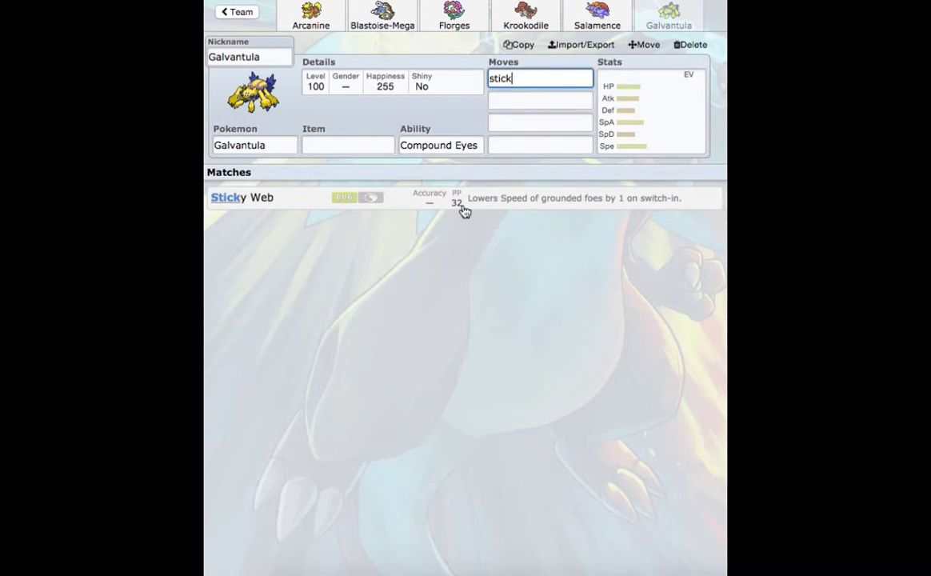
left_click(463, 206)
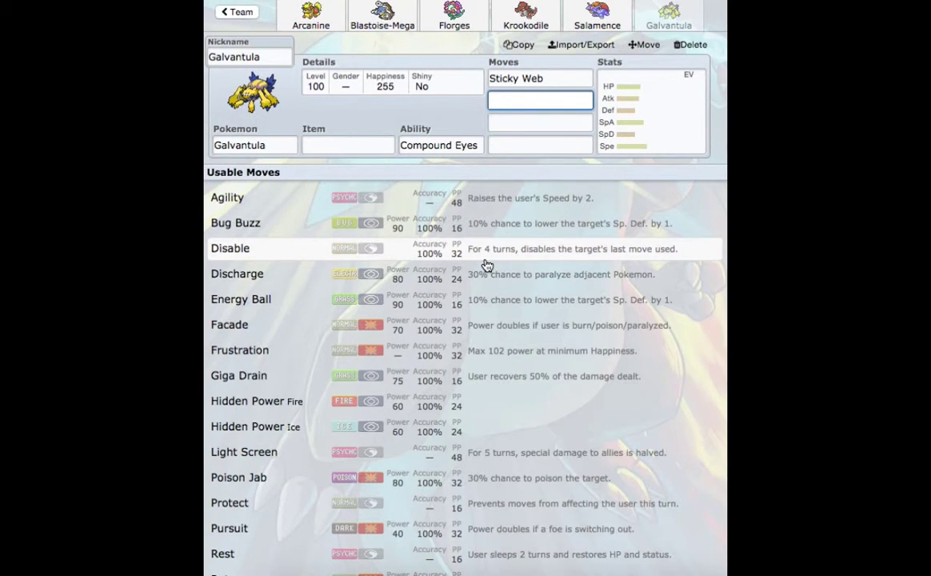
type("elec")
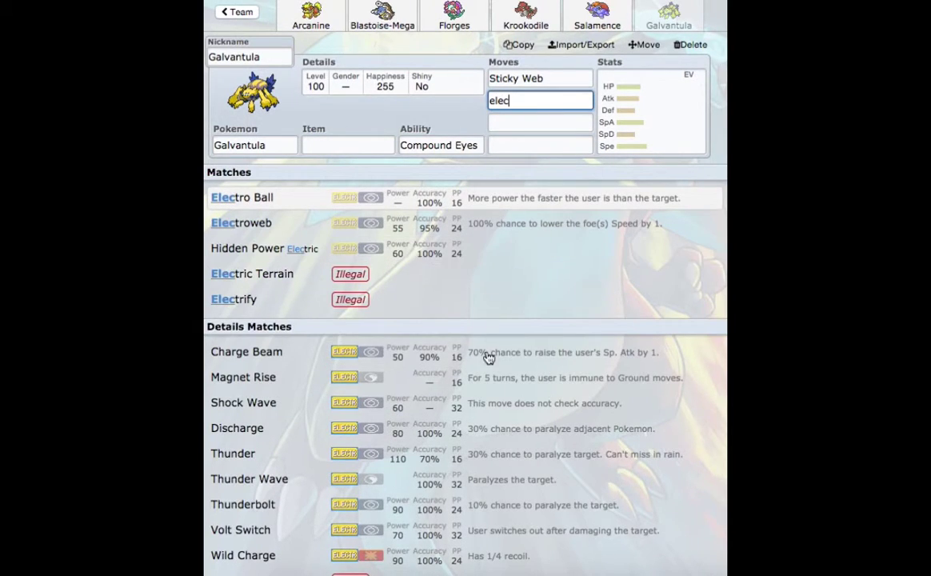
scroll(483, 361, "down", 1)
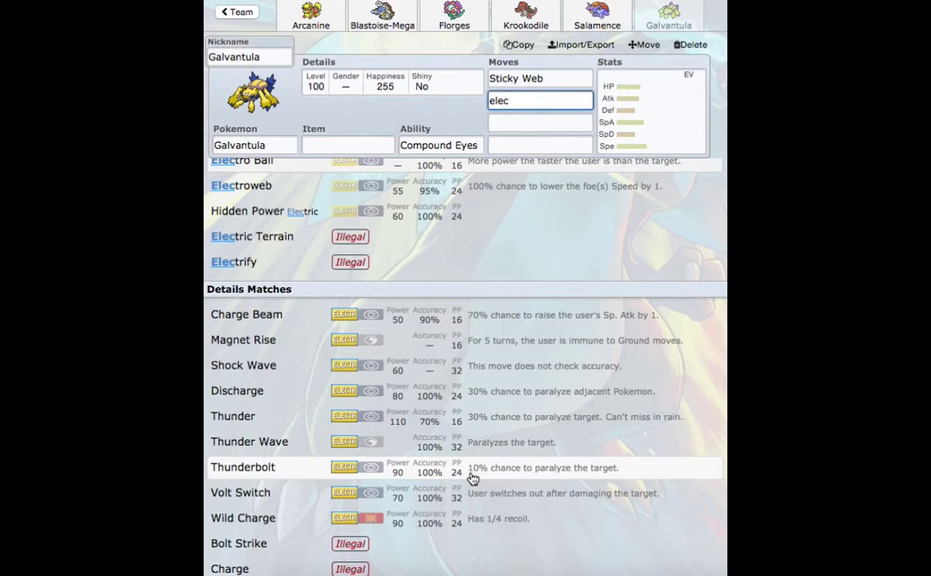
left_click(473, 474)
type("volt")
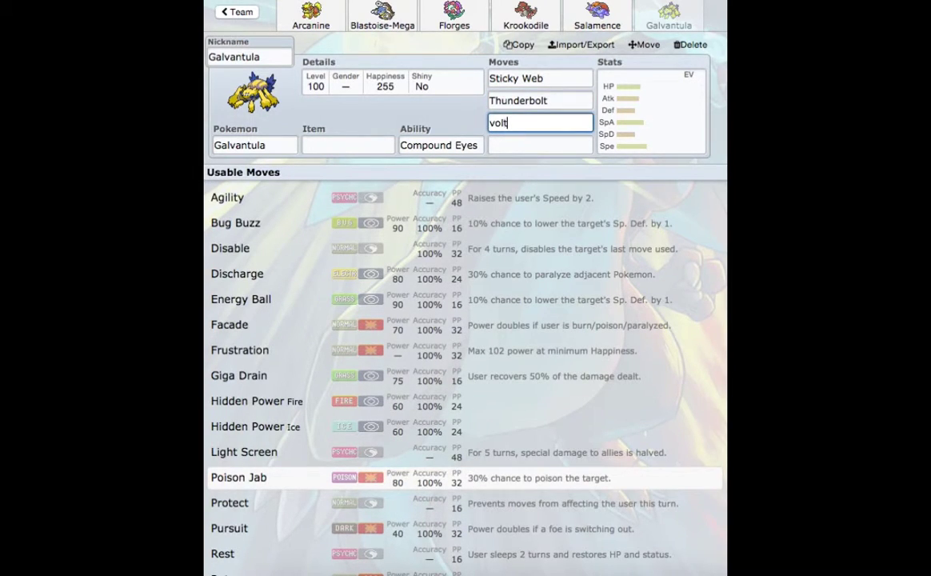
left_click(504, 197)
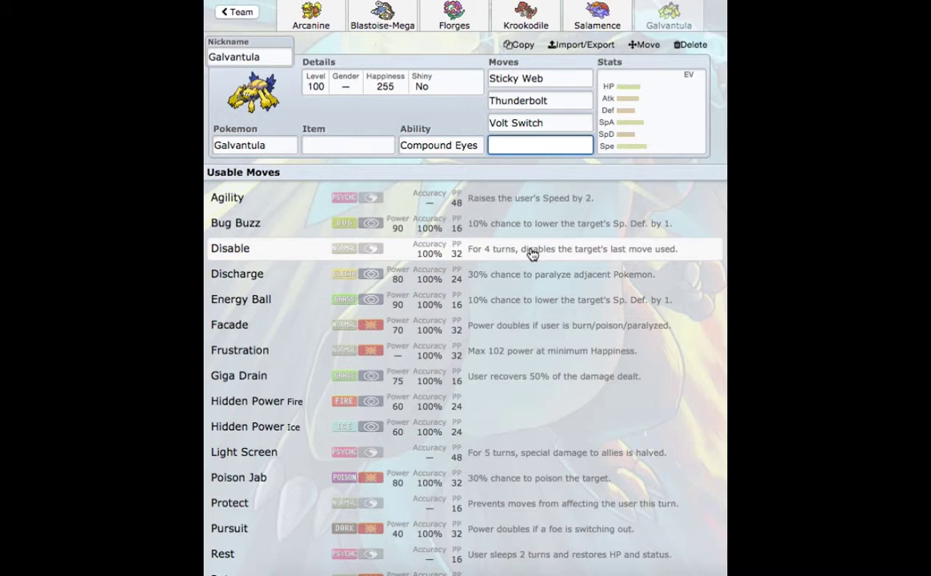
type("bug")
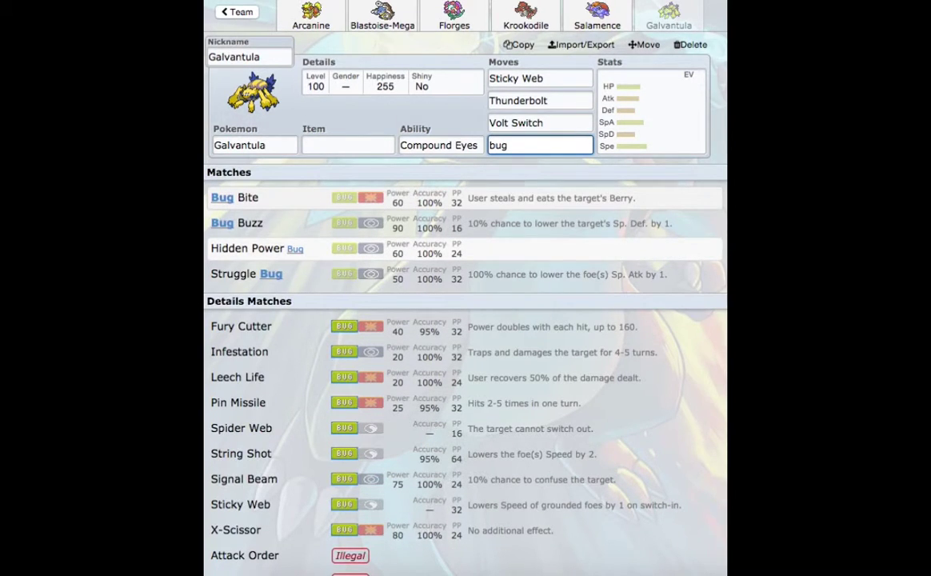
left_click(478, 228)
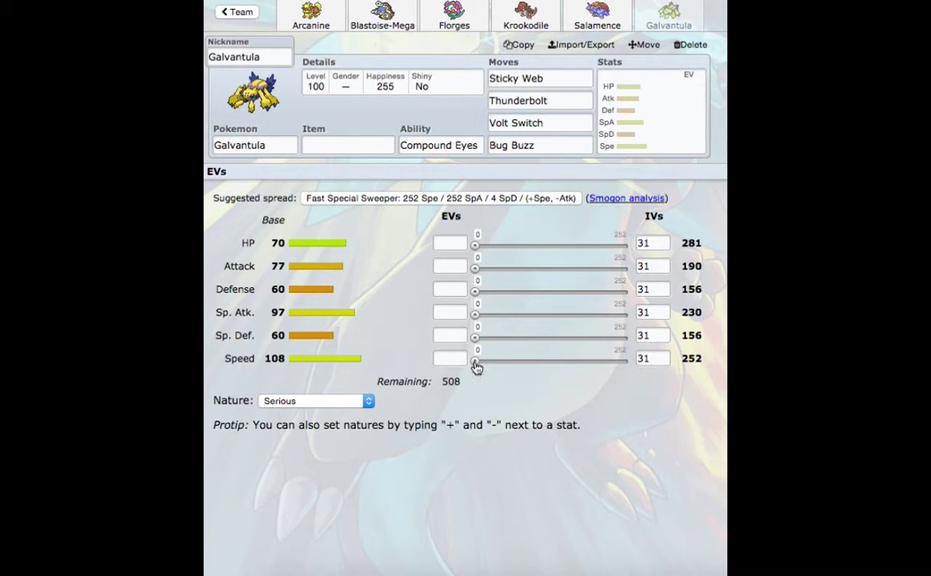
- Set Galvantula's EVs to 252 Speed, 252 Sp. Atk. and 4 HP, with a nature raising Speed and lowering Attack
left_click_drag(475, 361, 688, 401)
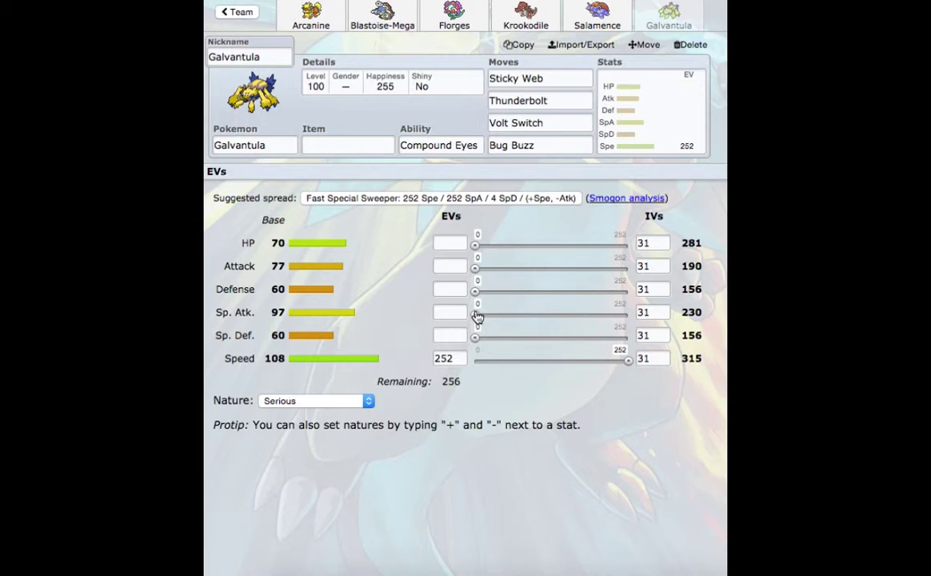
left_click_drag(477, 318, 715, 354)
left_click(466, 358)
type("+")
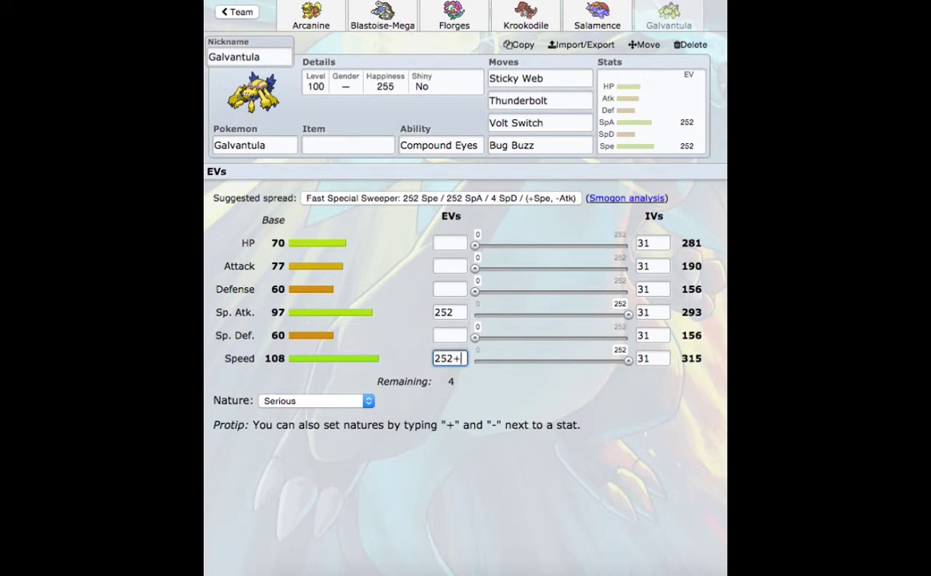
left_click(450, 265)
type("-")
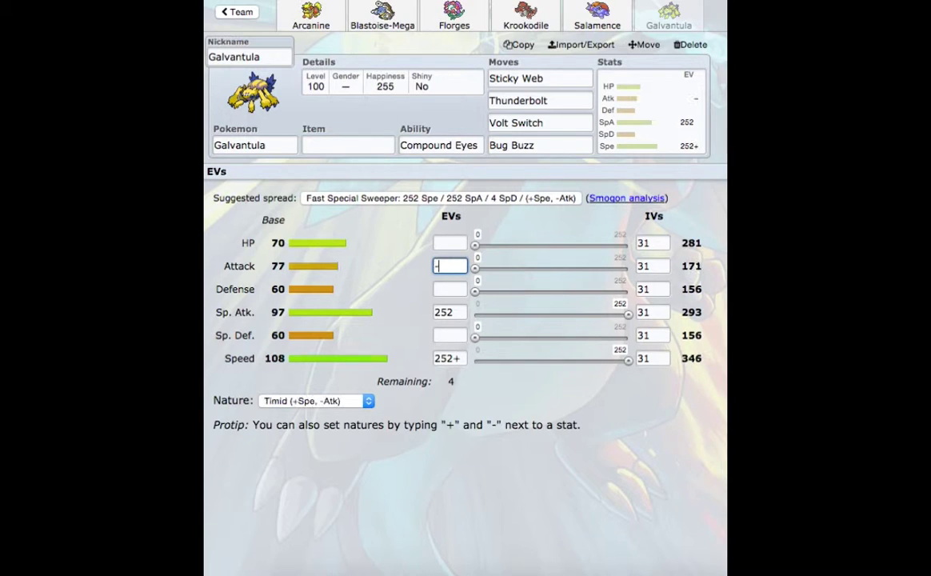
left_click(461, 242)
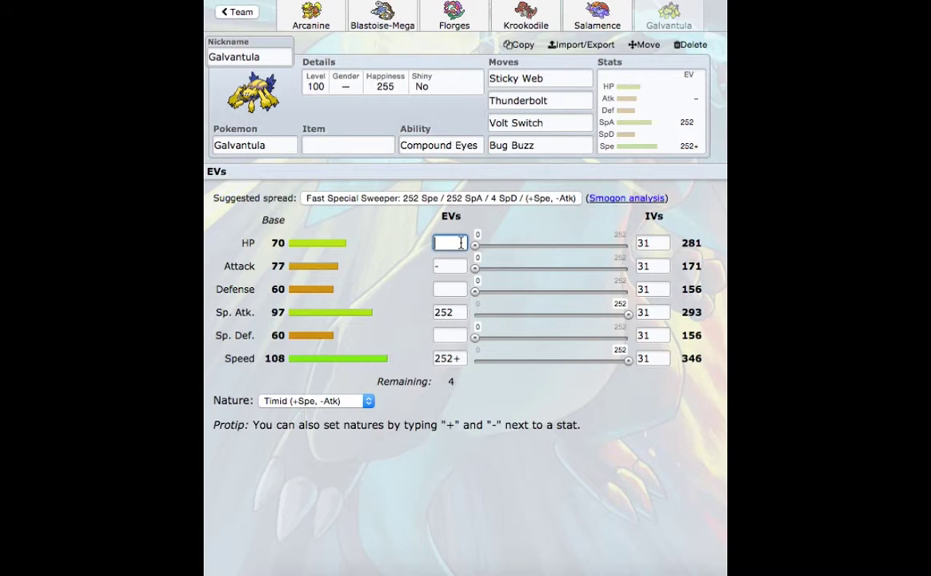
type("4")
- Replace Galvantula's Sticky Web with Hyper Beam from its list of available moves
left_click(574, 75)
key("BackSpace")
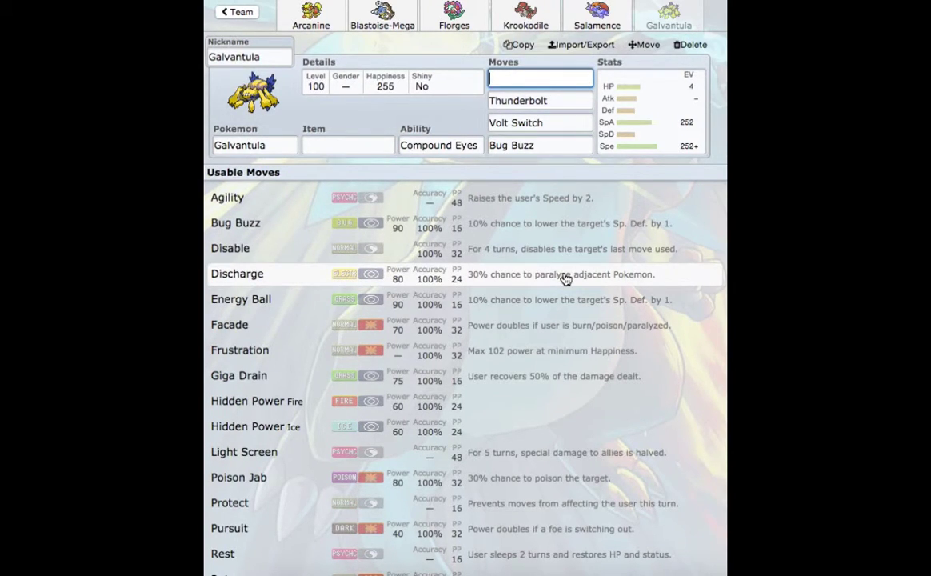
scroll(565, 279, "down", 8)
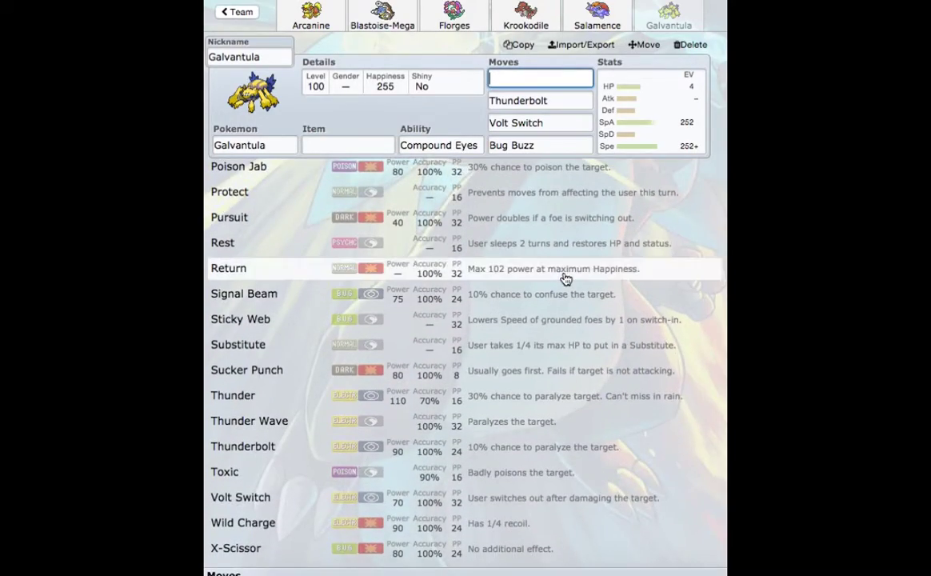
scroll(565, 278, "down", 10)
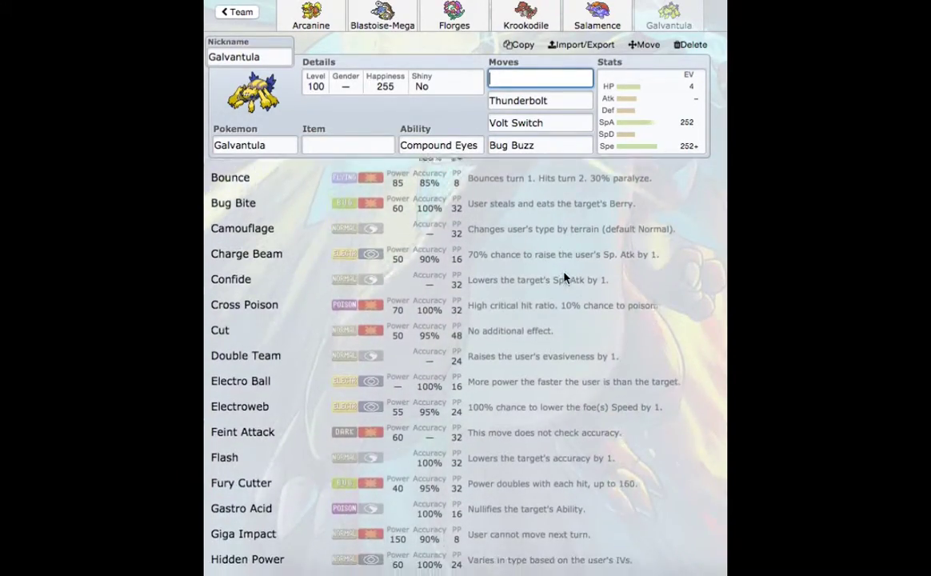
scroll(564, 278, "down", 8)
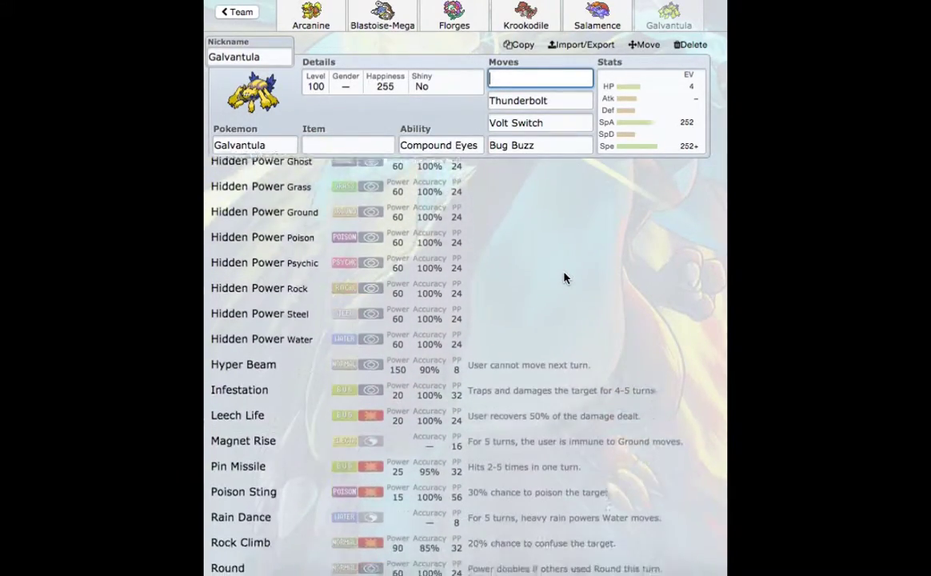
scroll(564, 278, "down", 5)
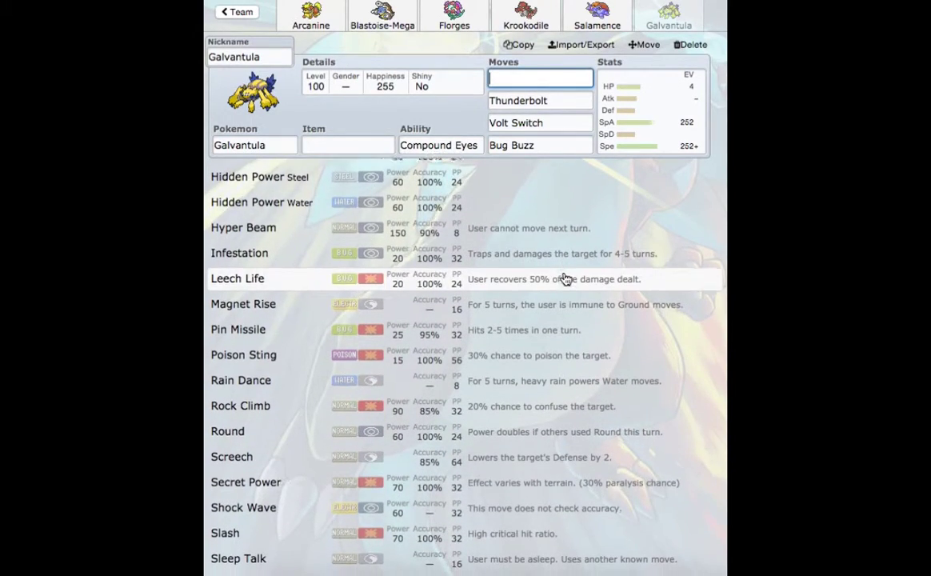
scroll(563, 277, "down", 4)
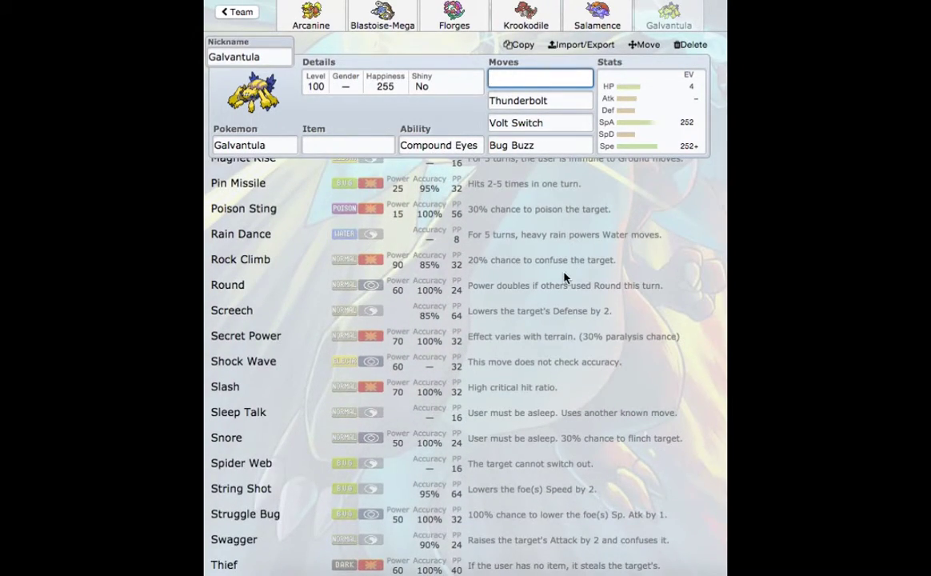
scroll(564, 277, "up", 5)
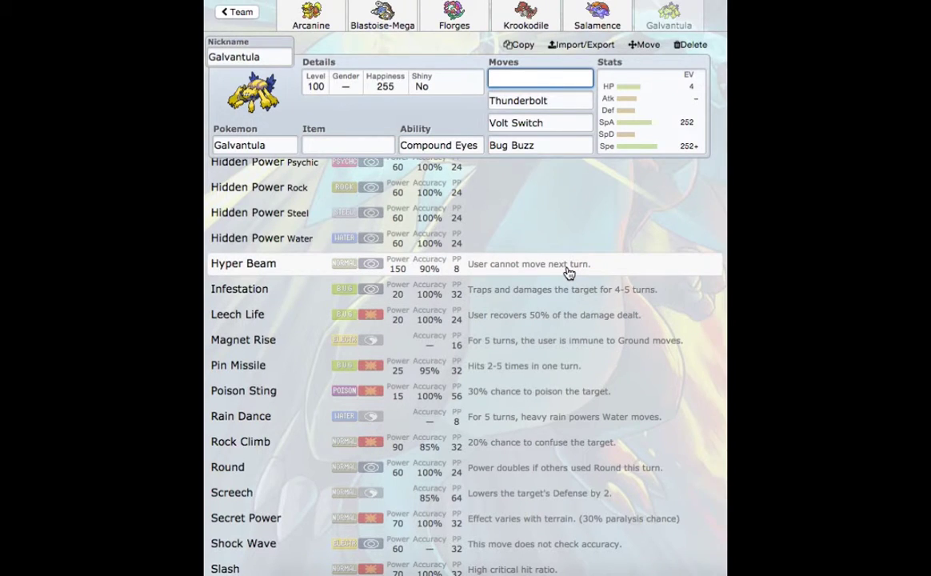
left_click(568, 274)
- Give Galvantula the Choice Specs item
left_click(388, 146)
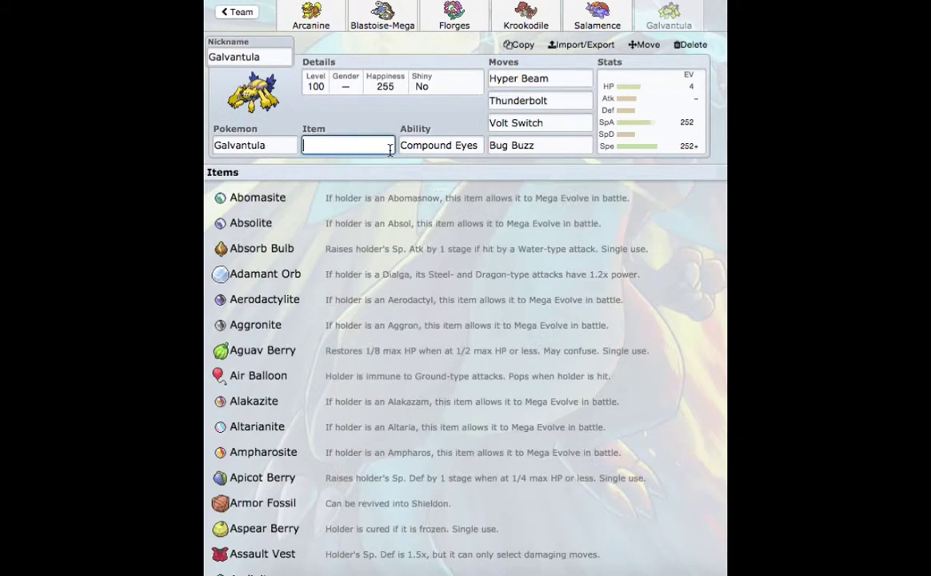
type("choic")
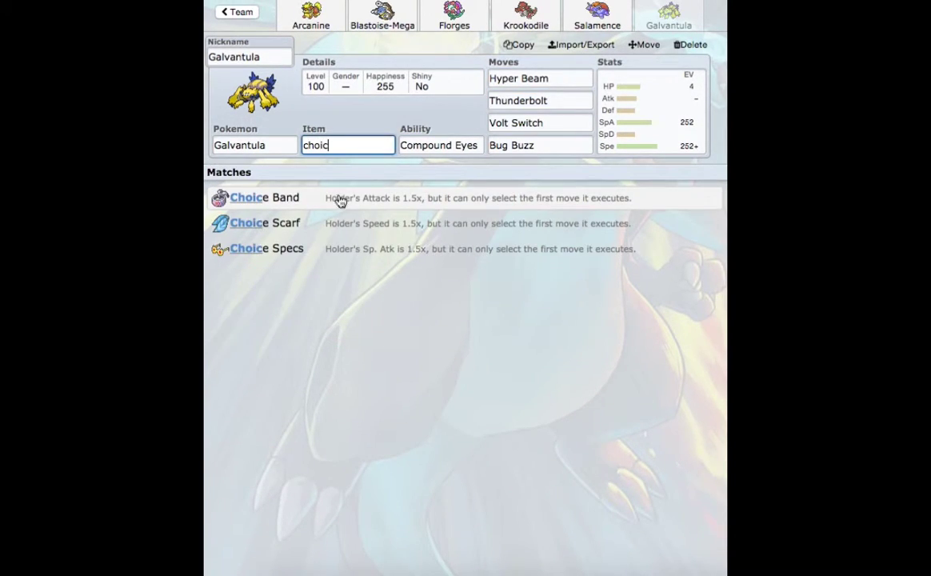
left_click(361, 248)
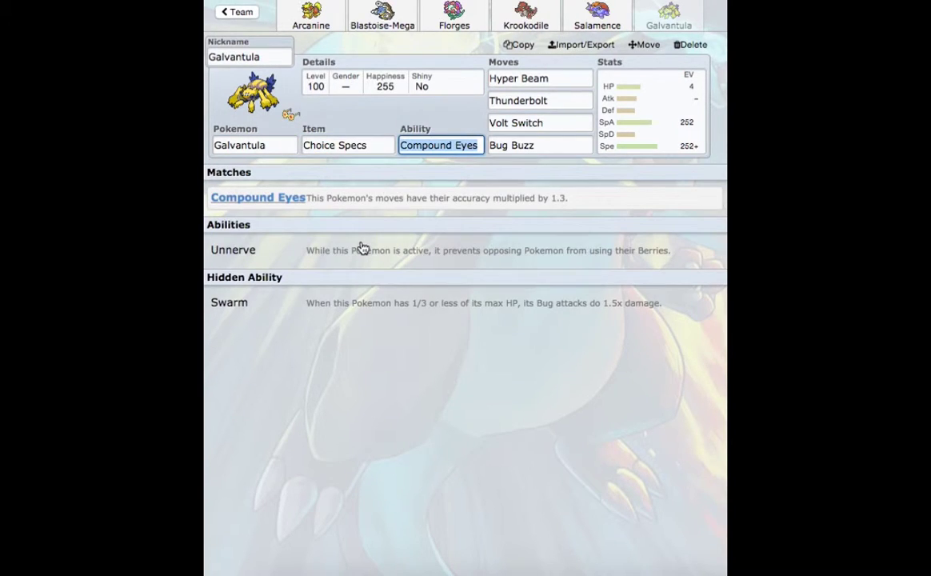
- Review the finished sets of Arcanine, Blastoise-Mega and Florges in turn
left_click(311, 24)
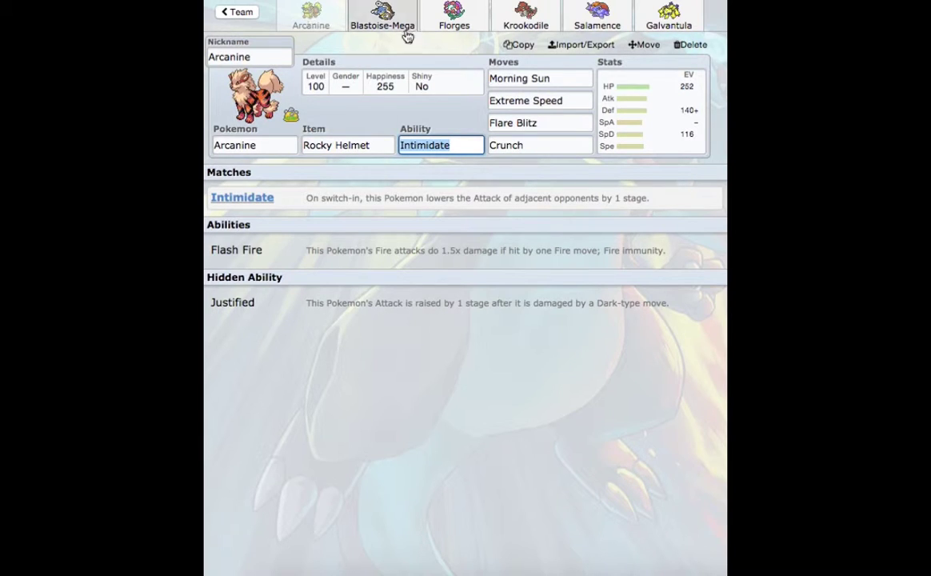
left_click(391, 30)
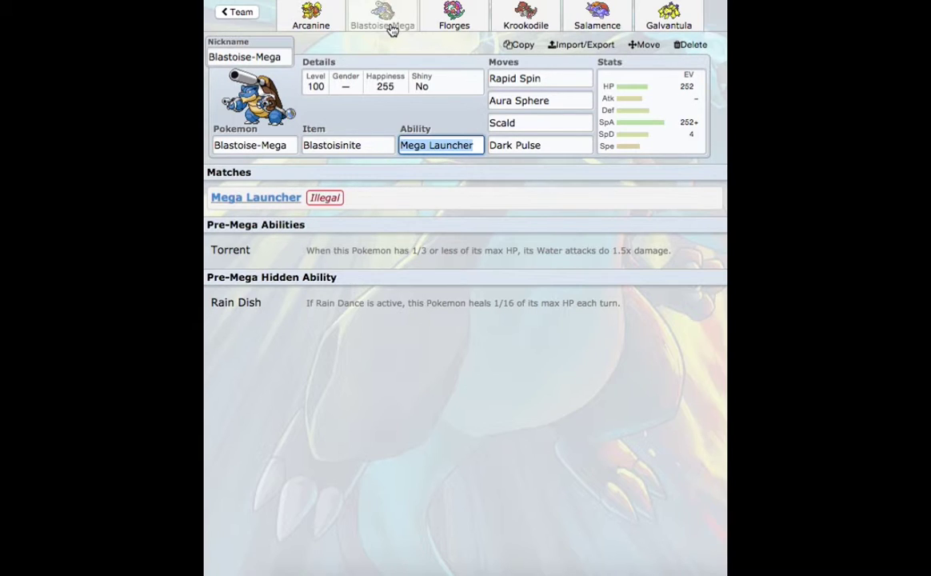
left_click(472, 24)
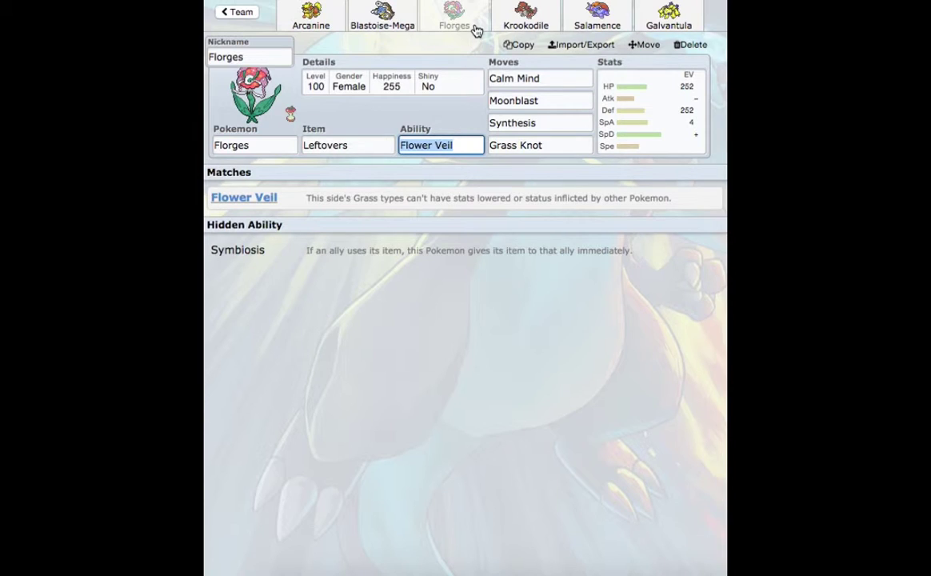
- Replace Florges's fourth move, Grass Knot, with Giga Drain
left_click(573, 146)
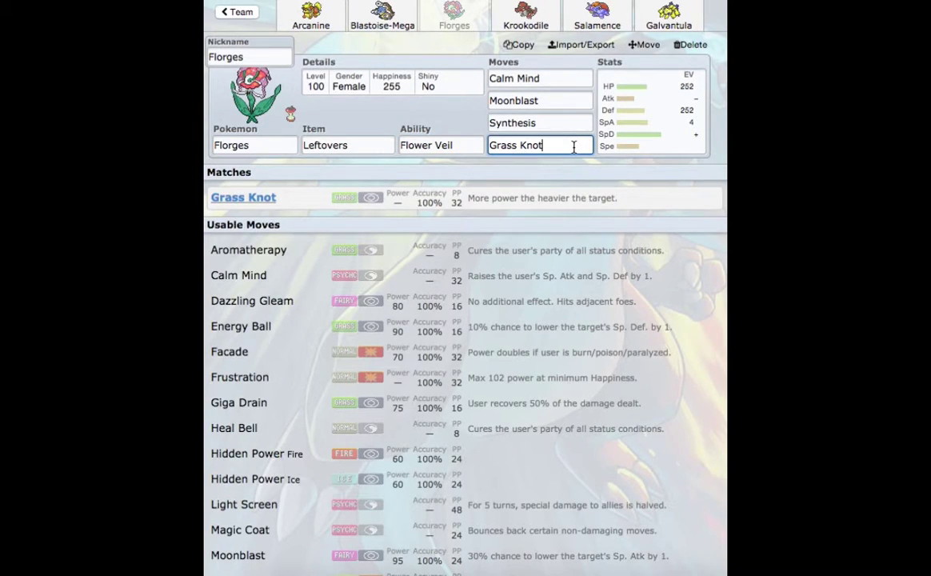
key("BackSpace")
key("BackSpace")
key("BackSpace")
key("BackSpace")
key("BackSpace")
key("BackSpace")
key("BackSpace")
key("BackSpace")
key("BackSpace")
key("BackSpace")
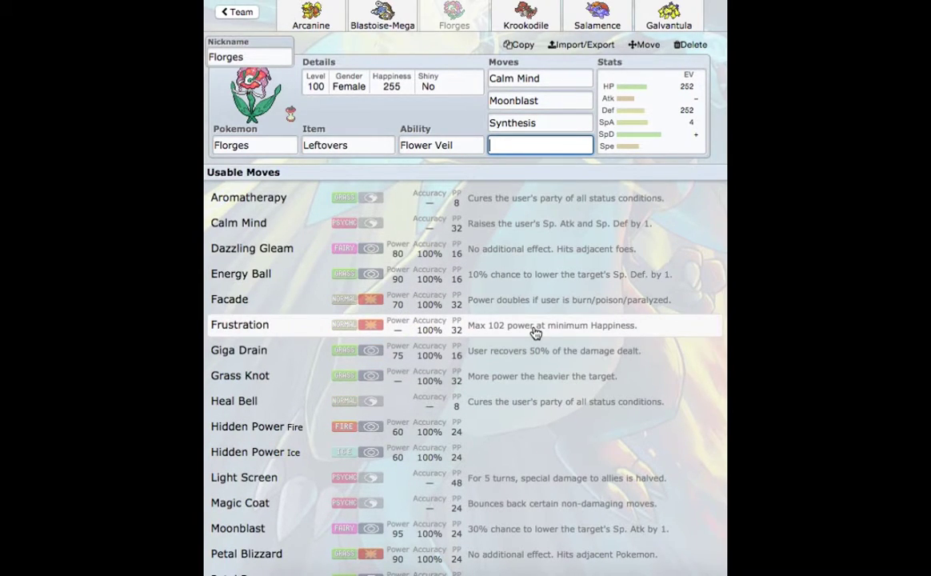
left_click(525, 365)
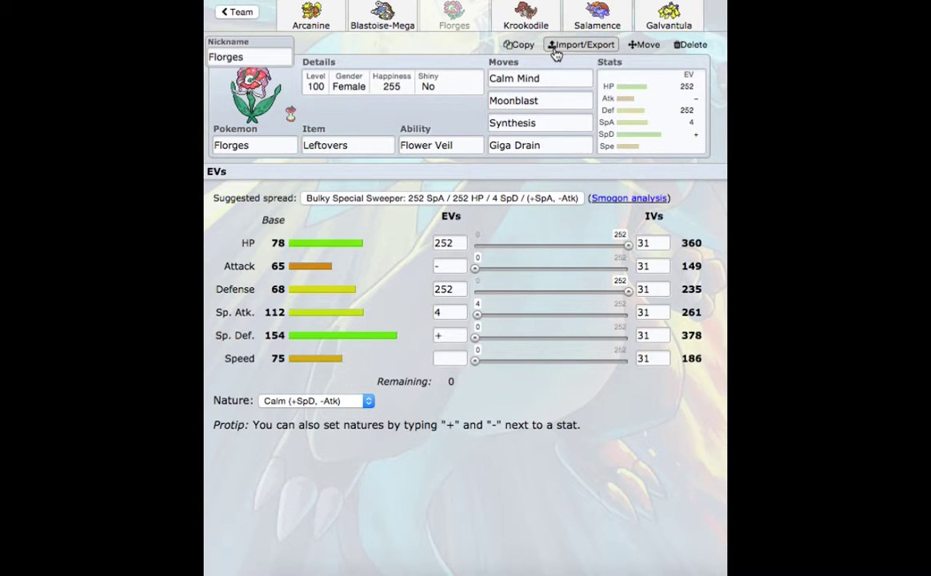
- Review the moves, items and EV spreads of Krookodile, Salamence and Galvantula in turn
left_click(534, 20)
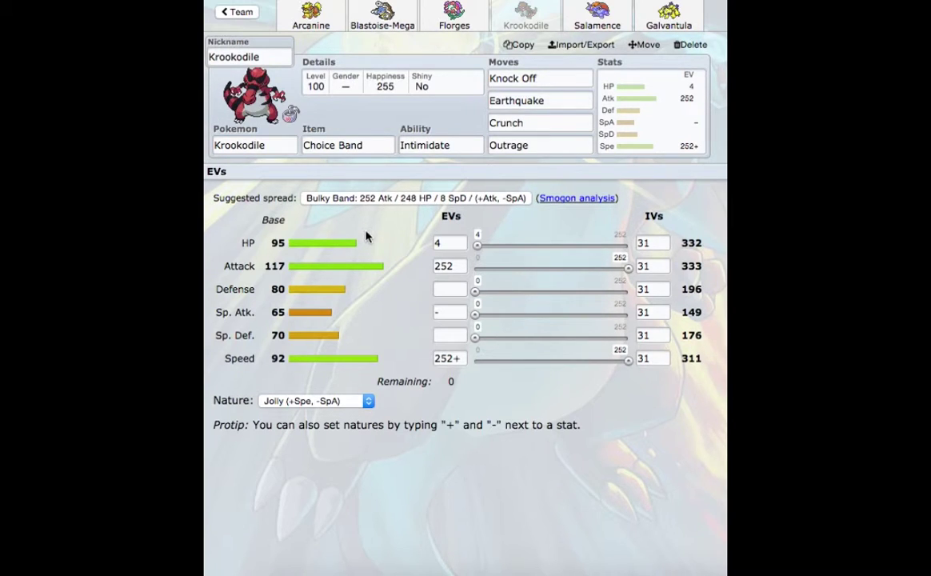
left_click(612, 15)
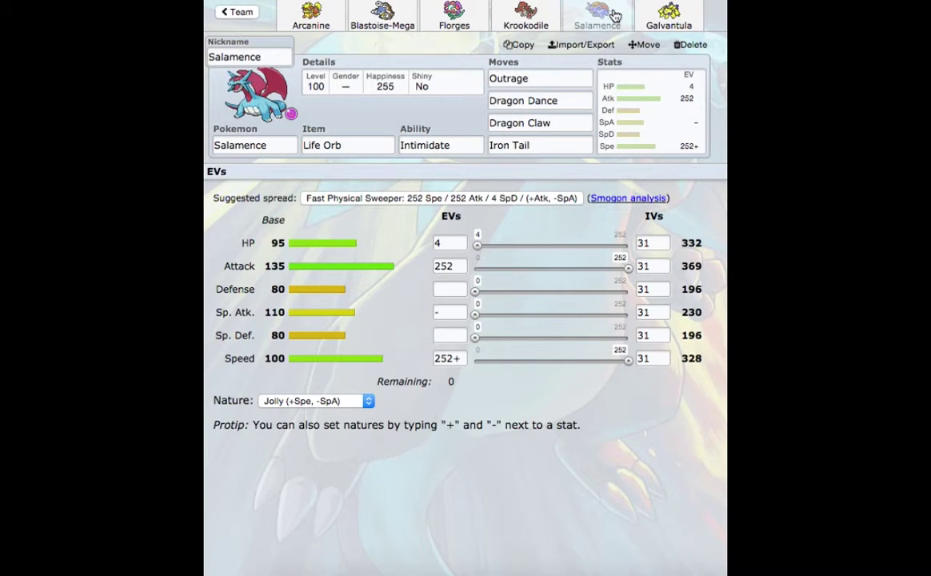
left_click(660, 34)
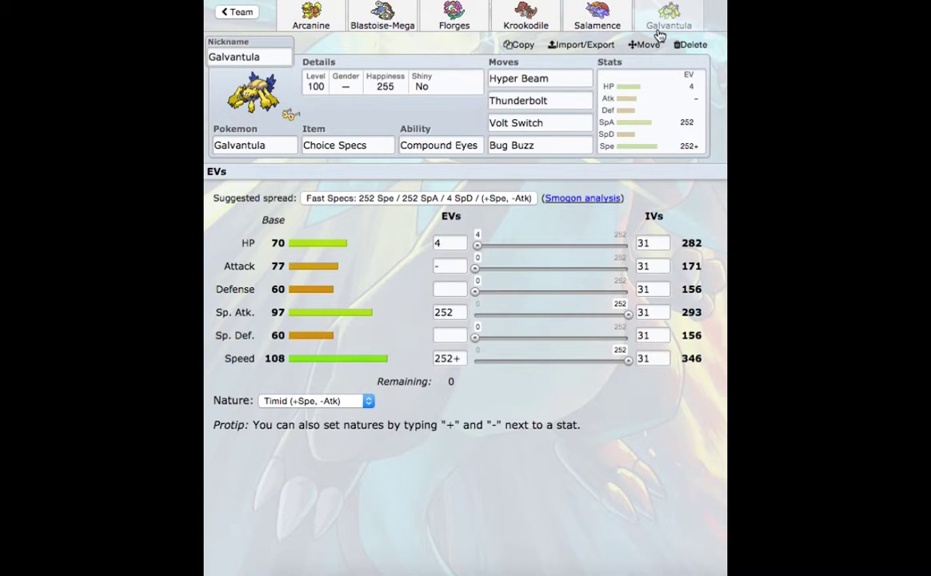